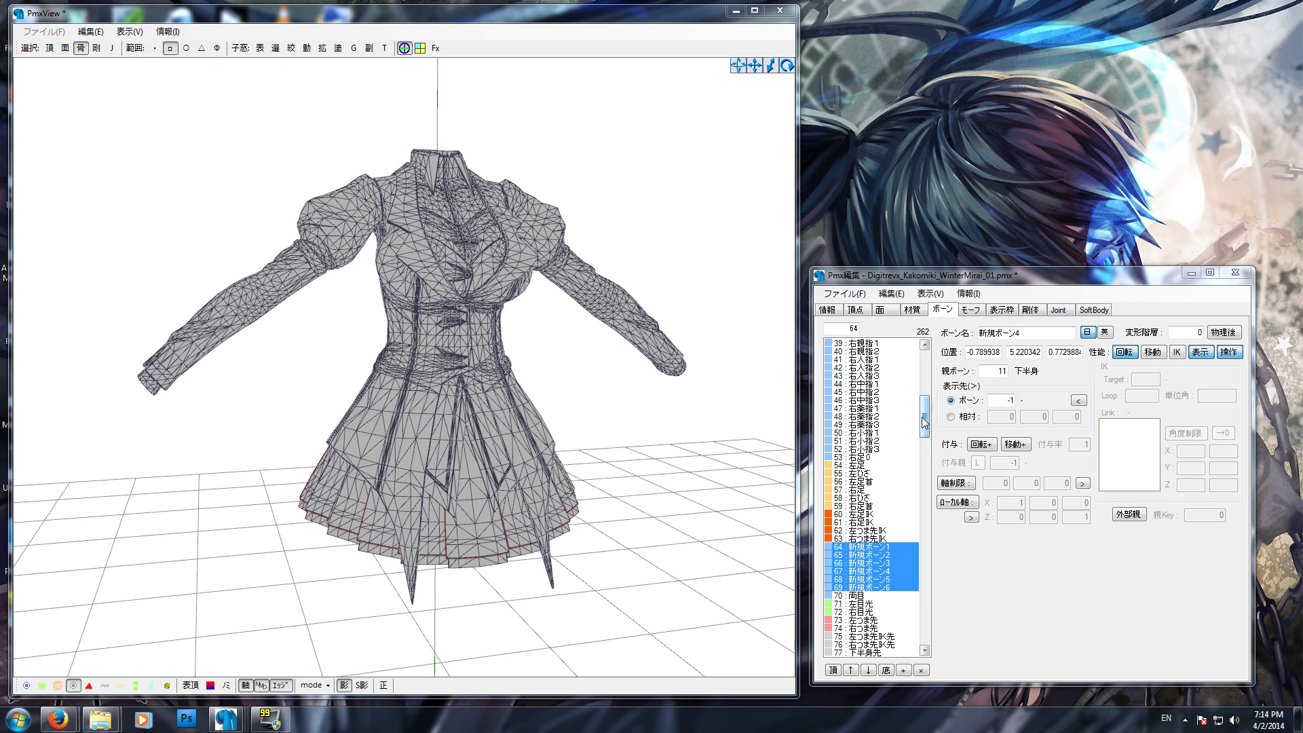
# Show the model's bones and raise the six selected bones 新規ボーン1 to 新規ボーン6 to a height of about Y 6.3.
pyautogui.click(29, 689)
pyautogui.moveTo(181, 629); pyautogui.dragTo(182, 596, button='middle')
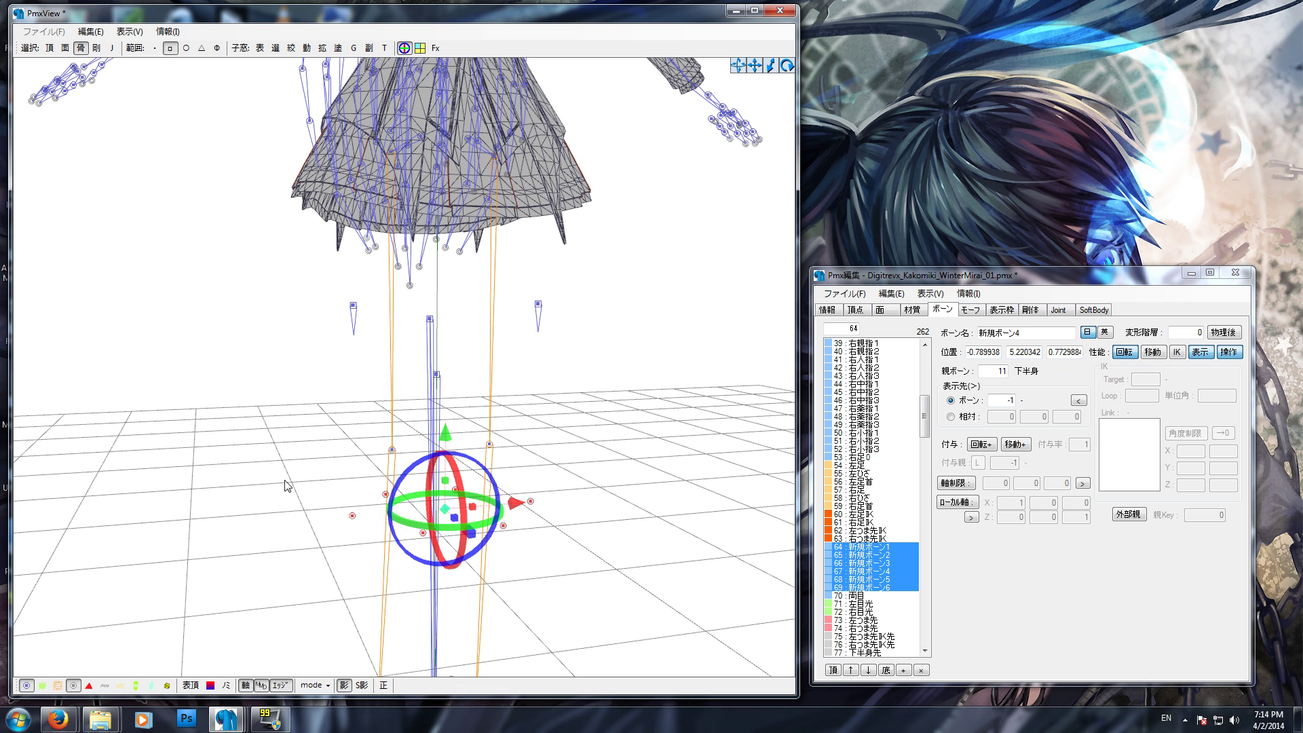
pyautogui.moveTo(617, 512); pyautogui.dragTo(614, 503, button='middle')
pyautogui.moveTo(431, 367); pyautogui.dragTo(430, 358)
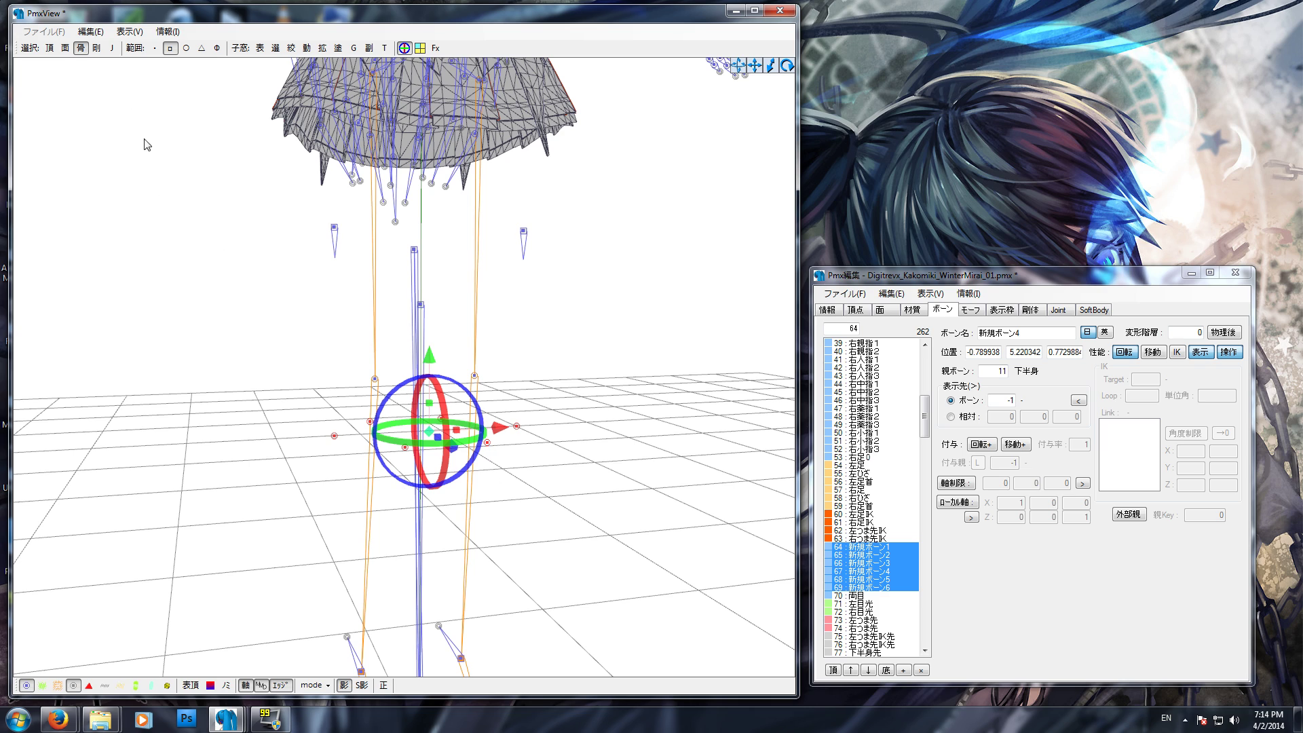
# Create child-side multi-stage bones (多段ボーンの作成-子側) for the six selected bones 新規ボーン1 to 新規ボーン6.
pyautogui.click(91, 32)
pyautogui.moveTo(138, 200)
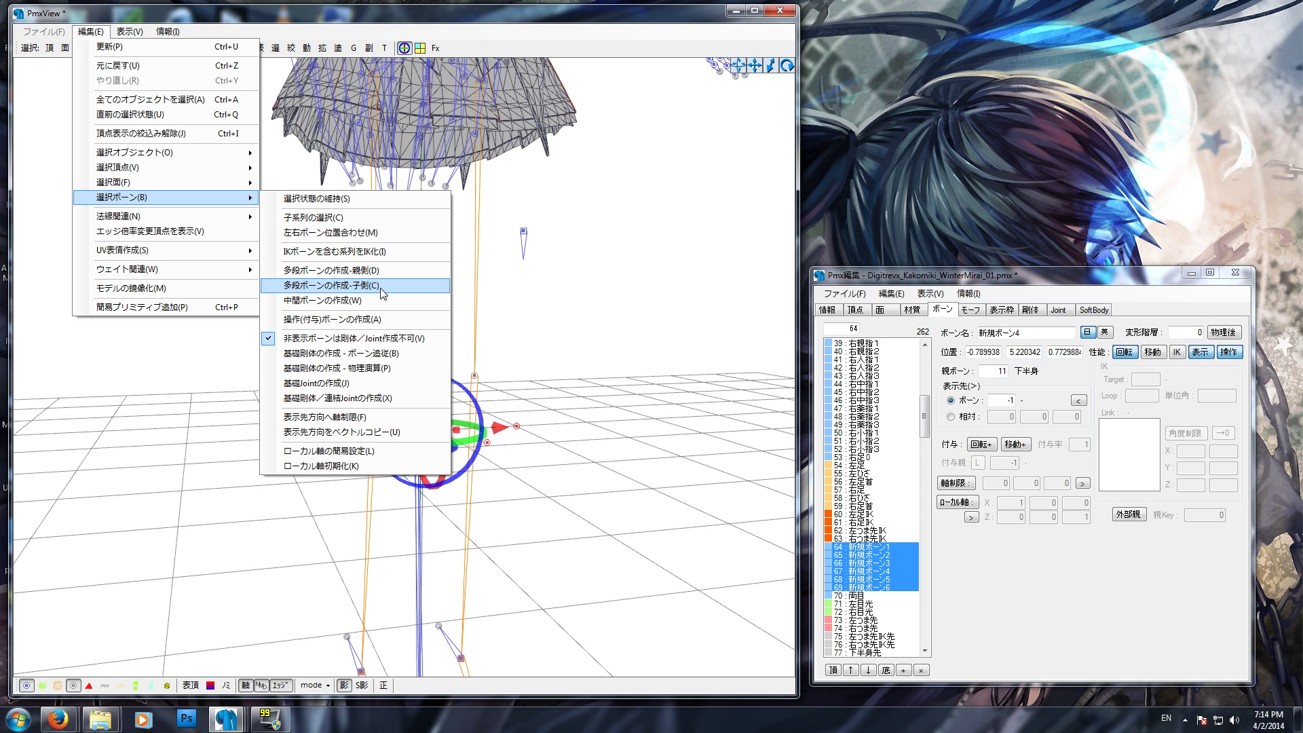
pyautogui.click(382, 285)
pyautogui.click(662, 407)
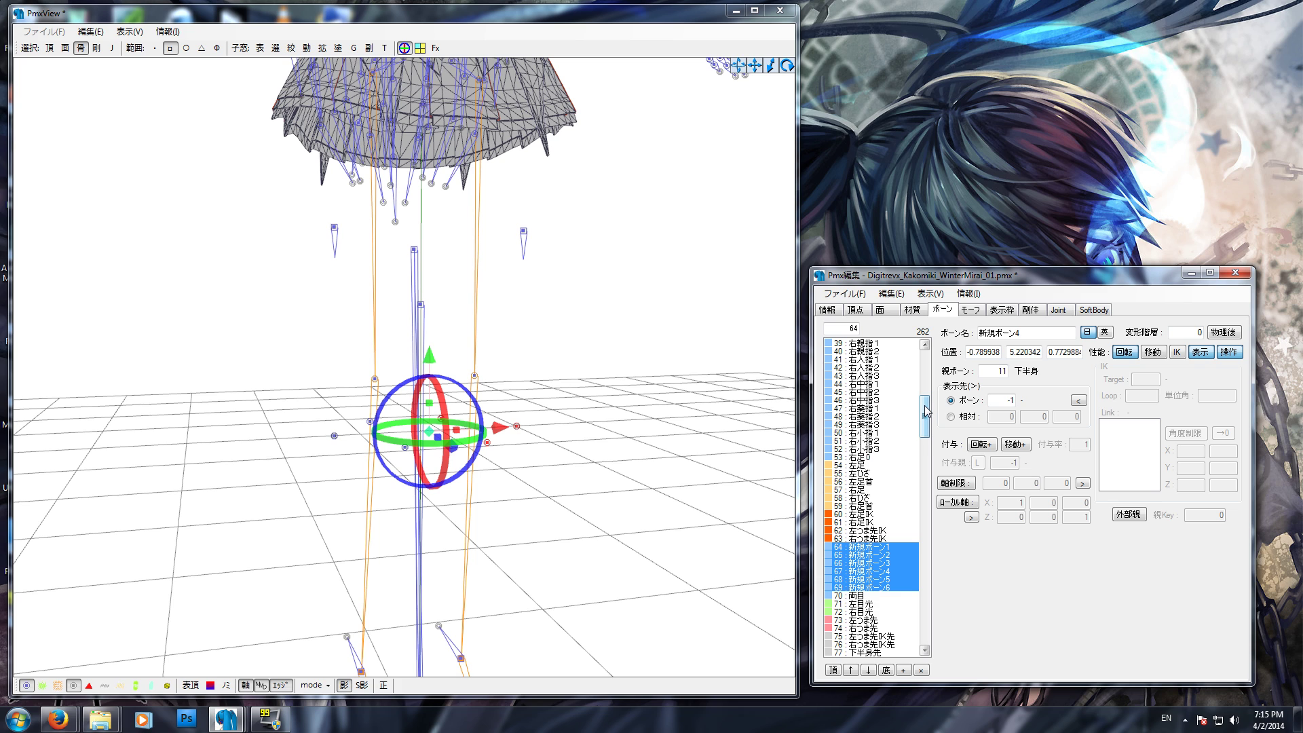
# Select the six parent bones 新規ボーン1 to 新規ボーン6 and move them straight up to about Y 7.8, above their child bones.
pyautogui.moveTo(925, 405); pyautogui.dragTo(925, 420)
pyautogui.click(875, 433)
pyautogui.click(880, 425)
pyautogui.keyDown('ctrl'); pyautogui.click(880, 441); pyautogui.keyUp('ctrl')
pyautogui.keyDown('ctrl'); pyautogui.click(882, 457); pyautogui.keyUp('ctrl')
pyautogui.keyDown('ctrl'); pyautogui.click(884, 473); pyautogui.keyUp('ctrl')
pyautogui.keyDown('ctrl'); pyautogui.click(884, 490); pyautogui.keyUp('ctrl')
pyautogui.keyDown('ctrl'); pyautogui.click(884, 506); pyautogui.keyUp('ctrl')
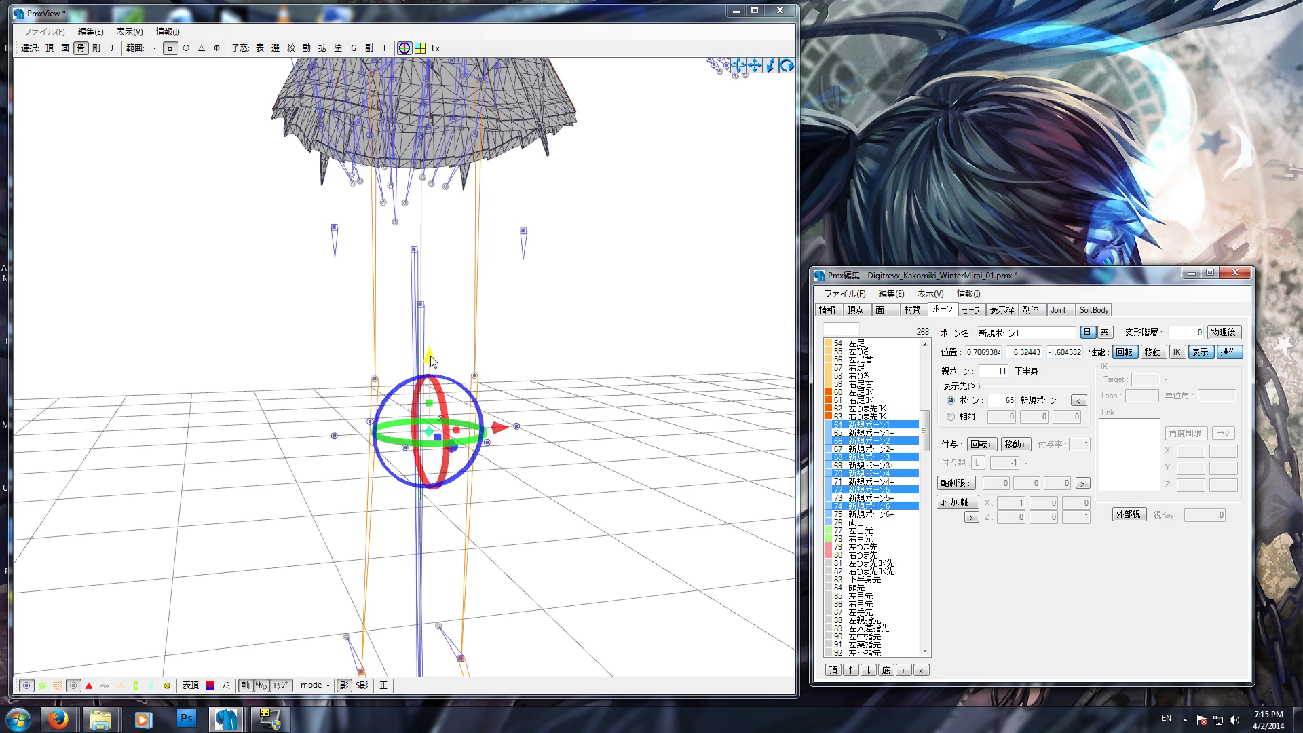
pyautogui.moveTo(429, 359); pyautogui.dragTo(437, 285)
pyautogui.click(583, 390)
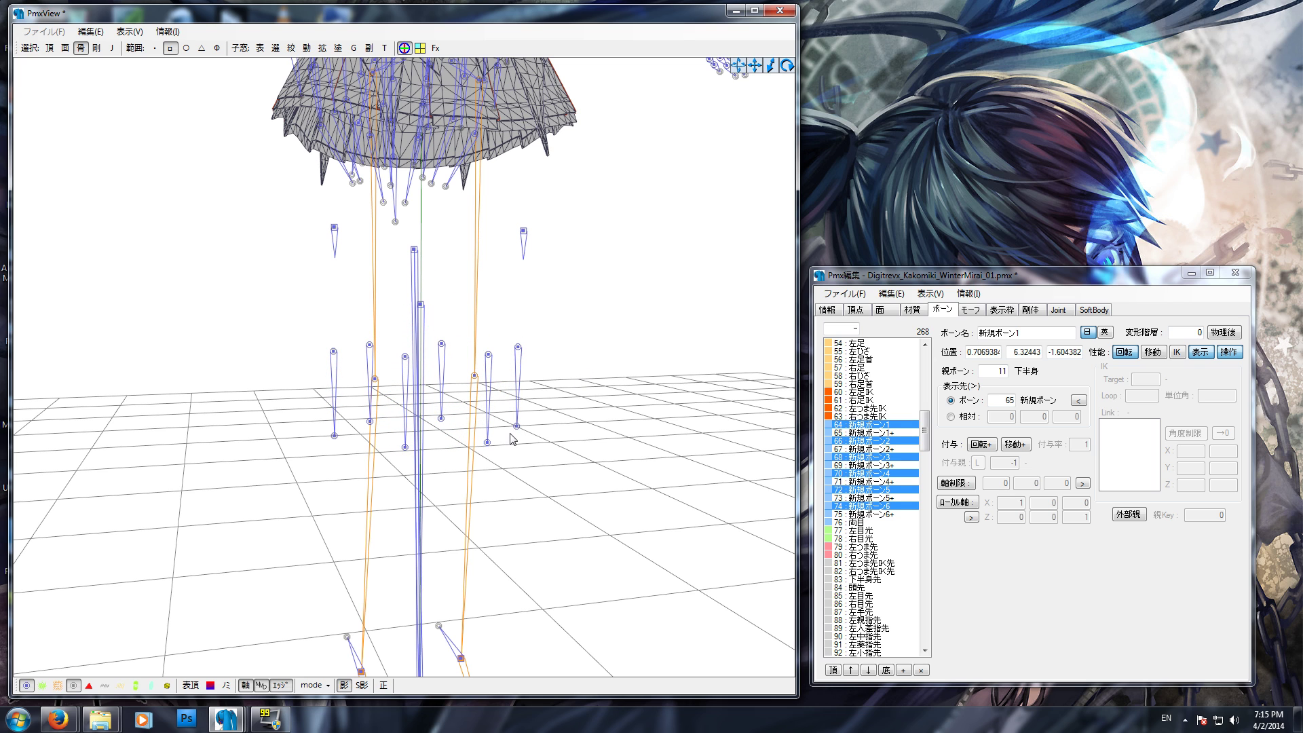
# Select the six child bones 新規ボーン1+ to 新規ボーン6+ and turn off their rotation, display and operation properties.
pyautogui.moveTo(311, 416); pyautogui.dragTo(557, 449)
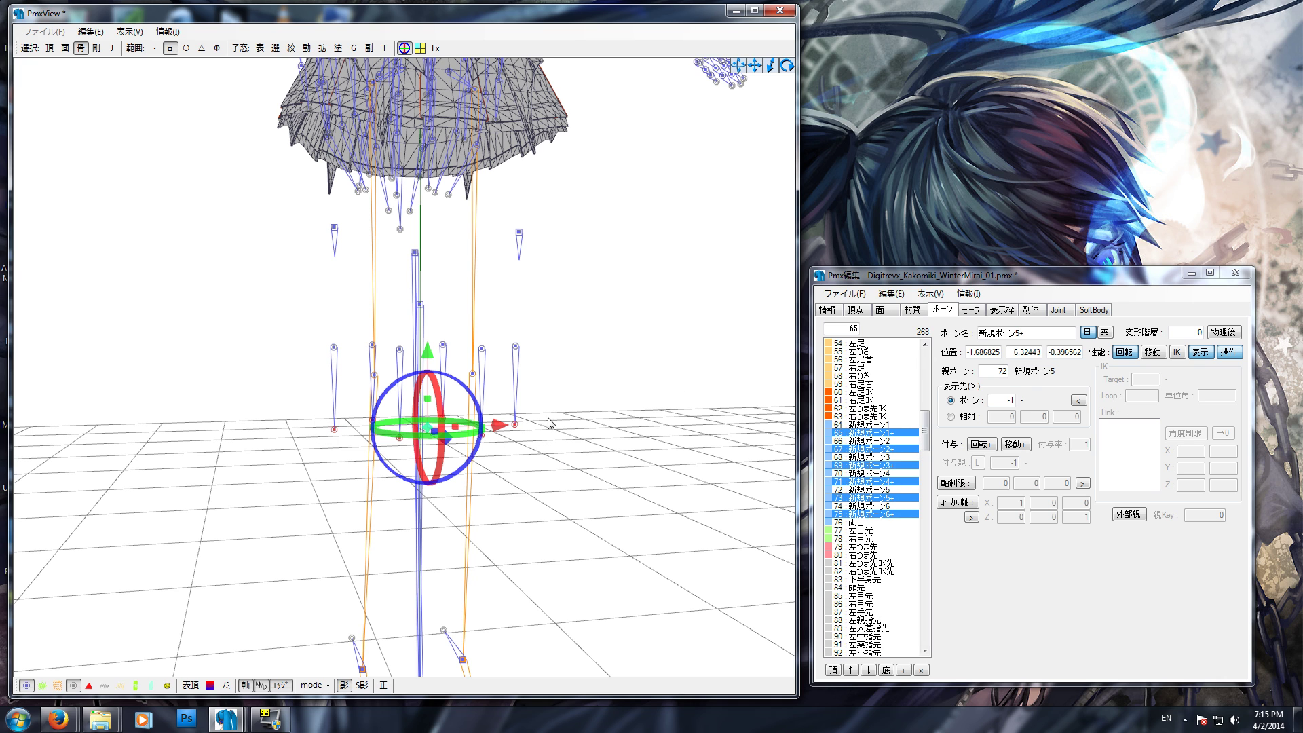
pyautogui.moveTo(536, 426); pyautogui.dragTo(531, 426, button='right')
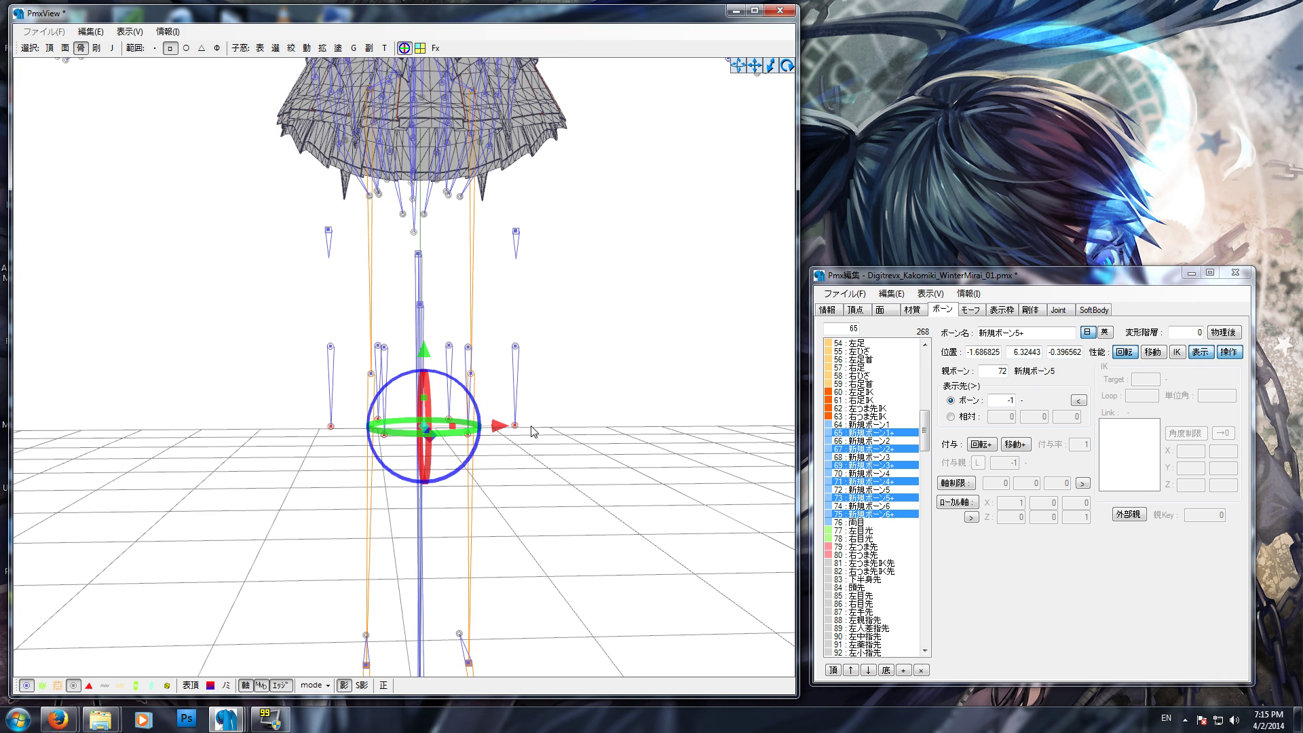
pyautogui.click(1198, 355)
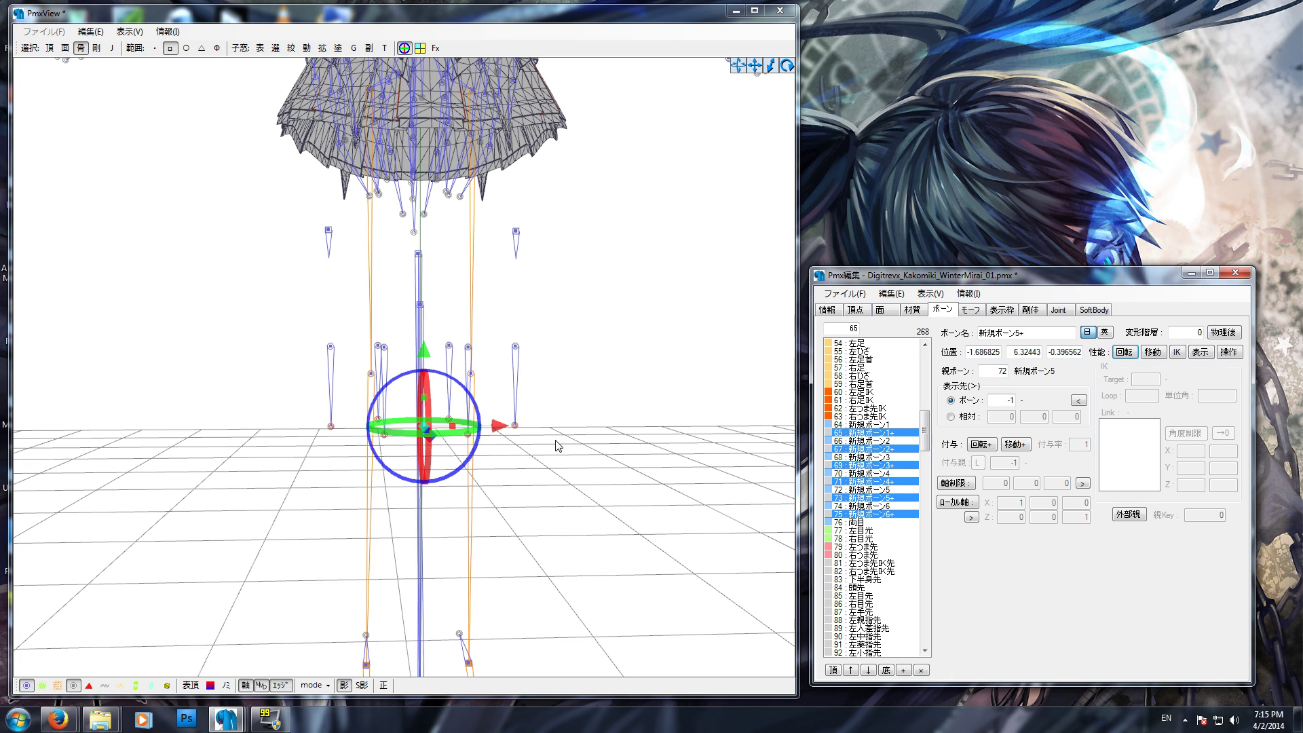
pyautogui.click(383, 441)
pyautogui.moveTo(300, 409); pyautogui.dragTo(555, 452)
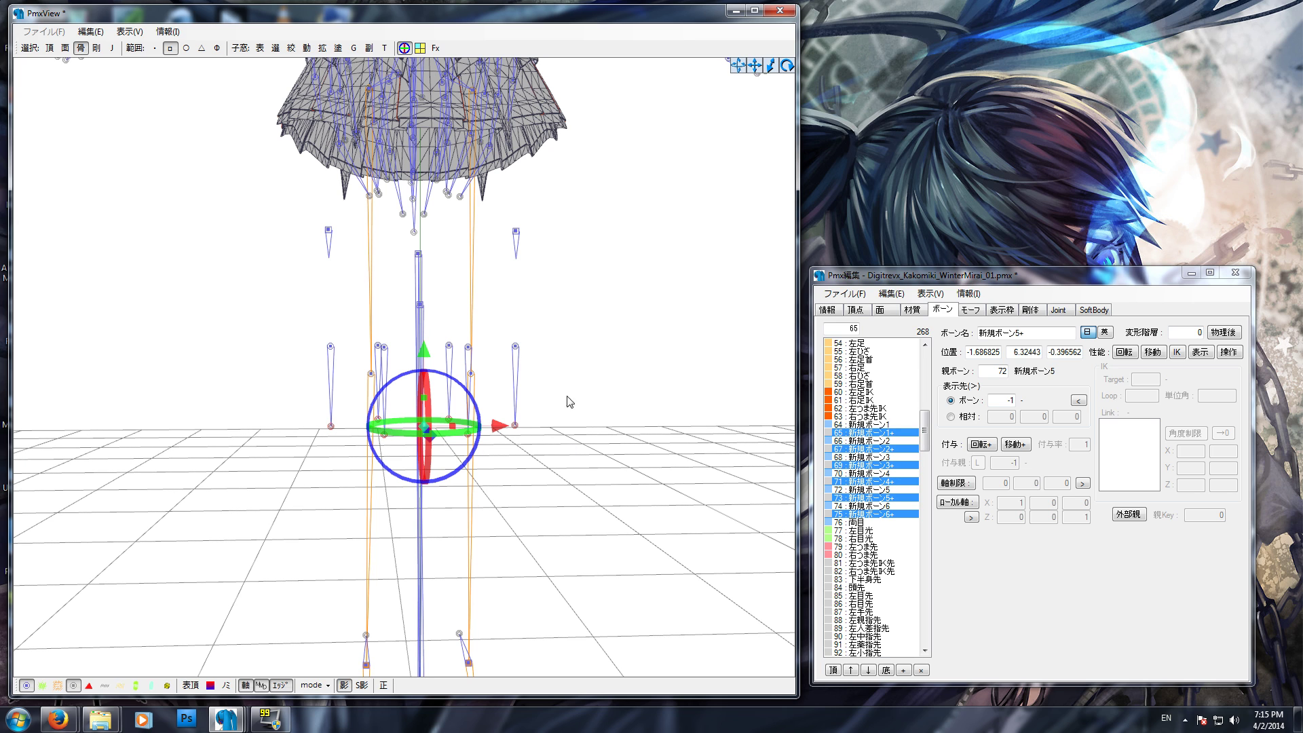
# Create another level of child-side multi-stage bones from the six selected bones 新規ボーン1+ to 新規ボーン6+.
pyautogui.click(91, 32)
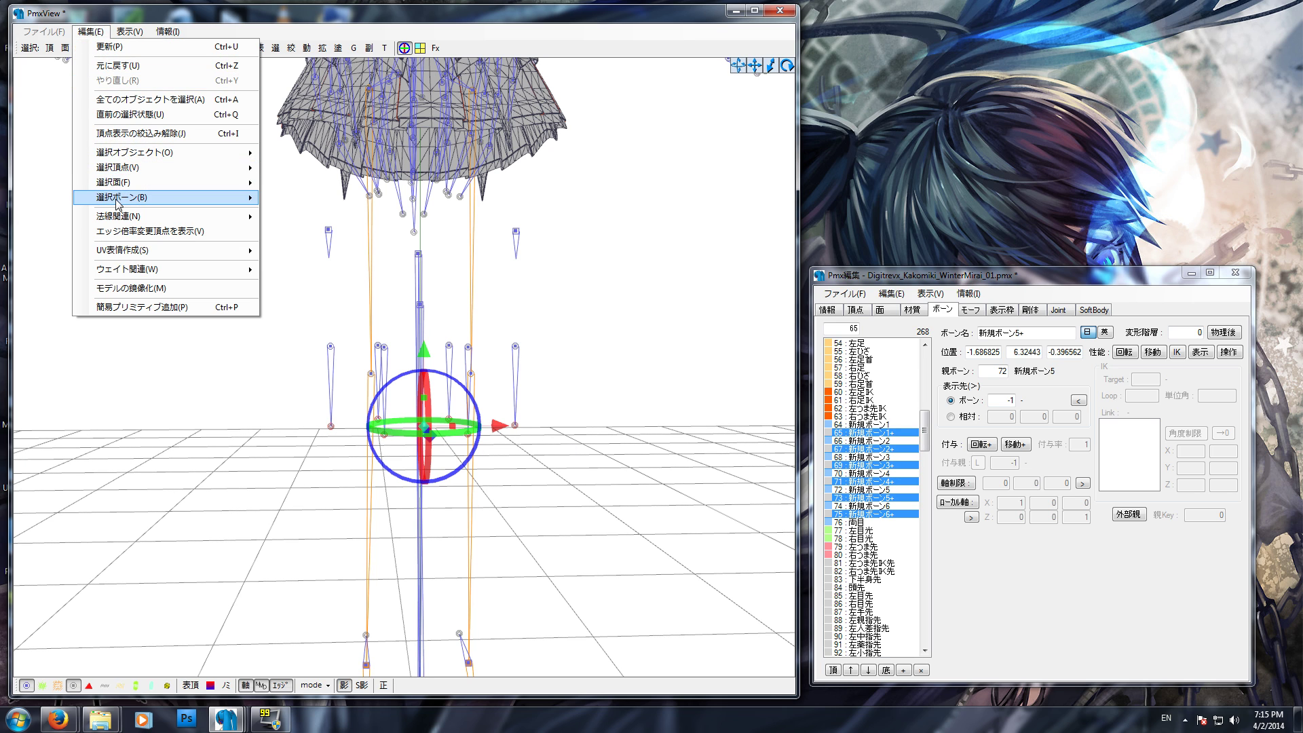
pyautogui.moveTo(119, 198)
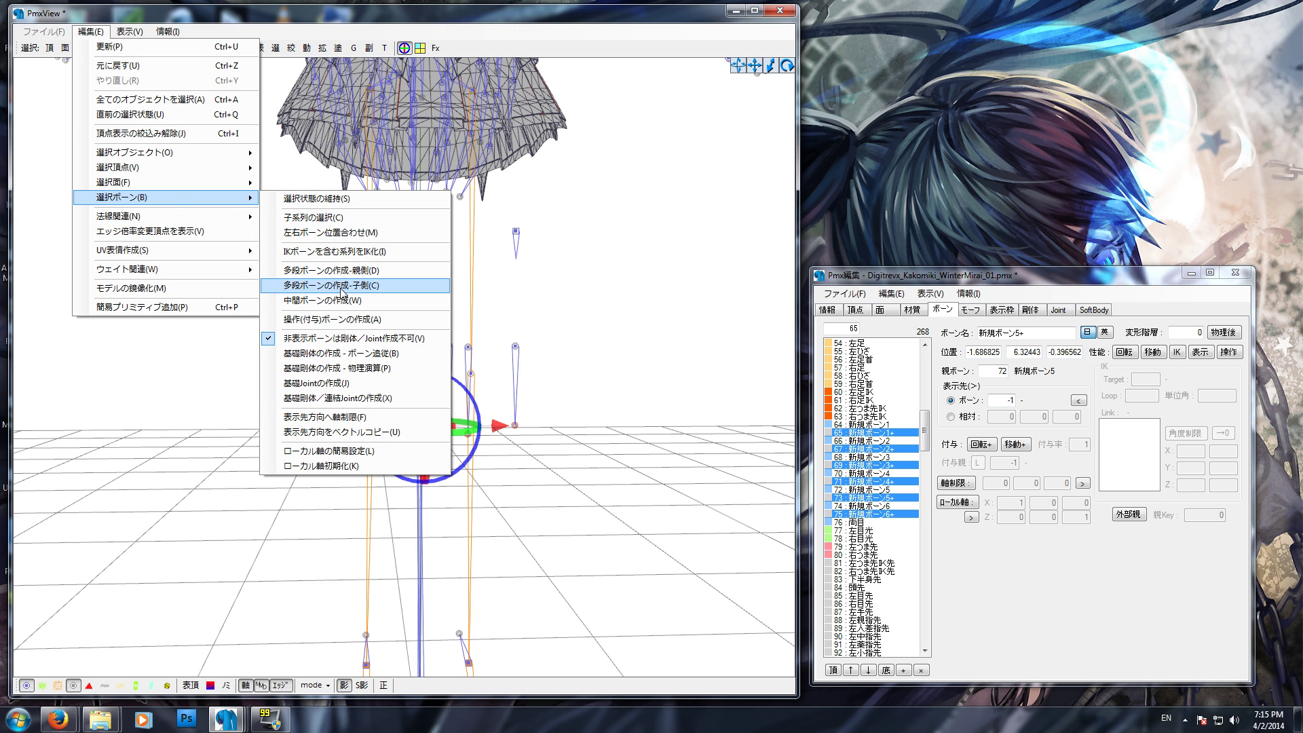
pyautogui.click(345, 291)
pyautogui.click(678, 411)
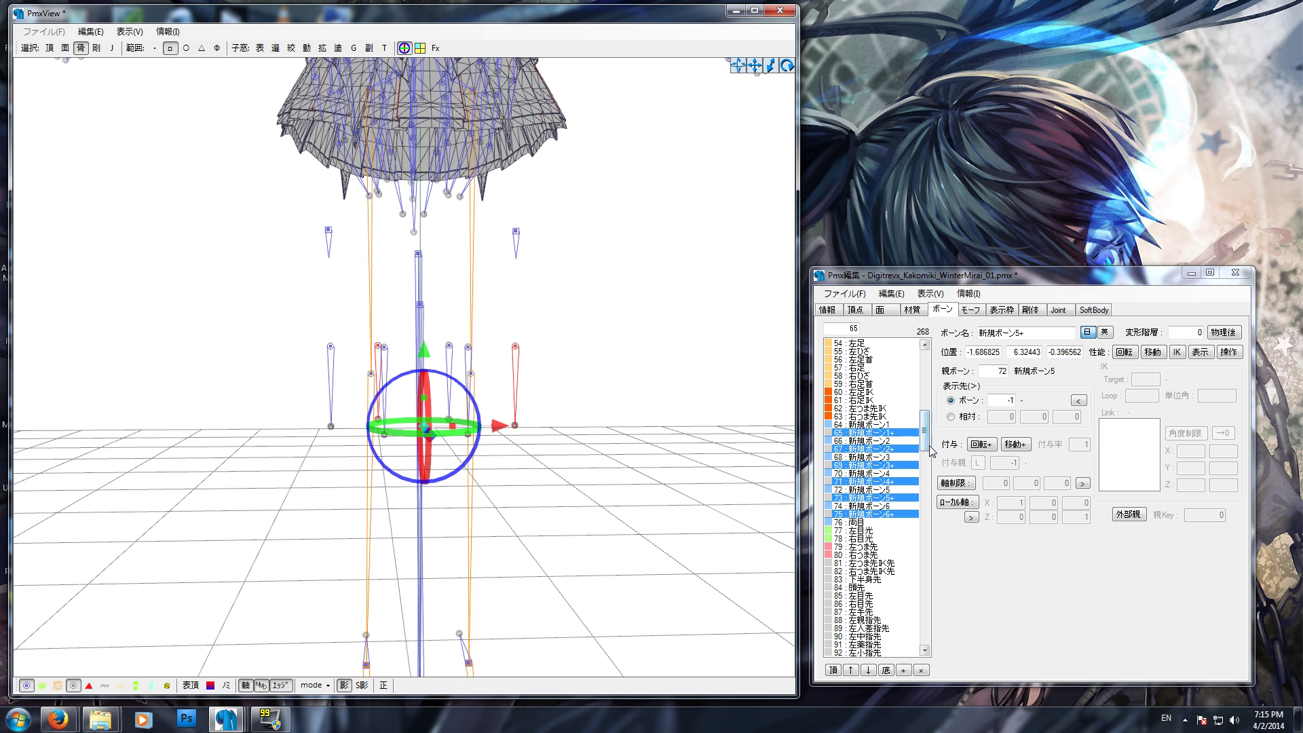
# Select the six end bones 新規ボーン1++ to 新規ボーン6++ together in the bone list.
pyautogui.click(928, 442)
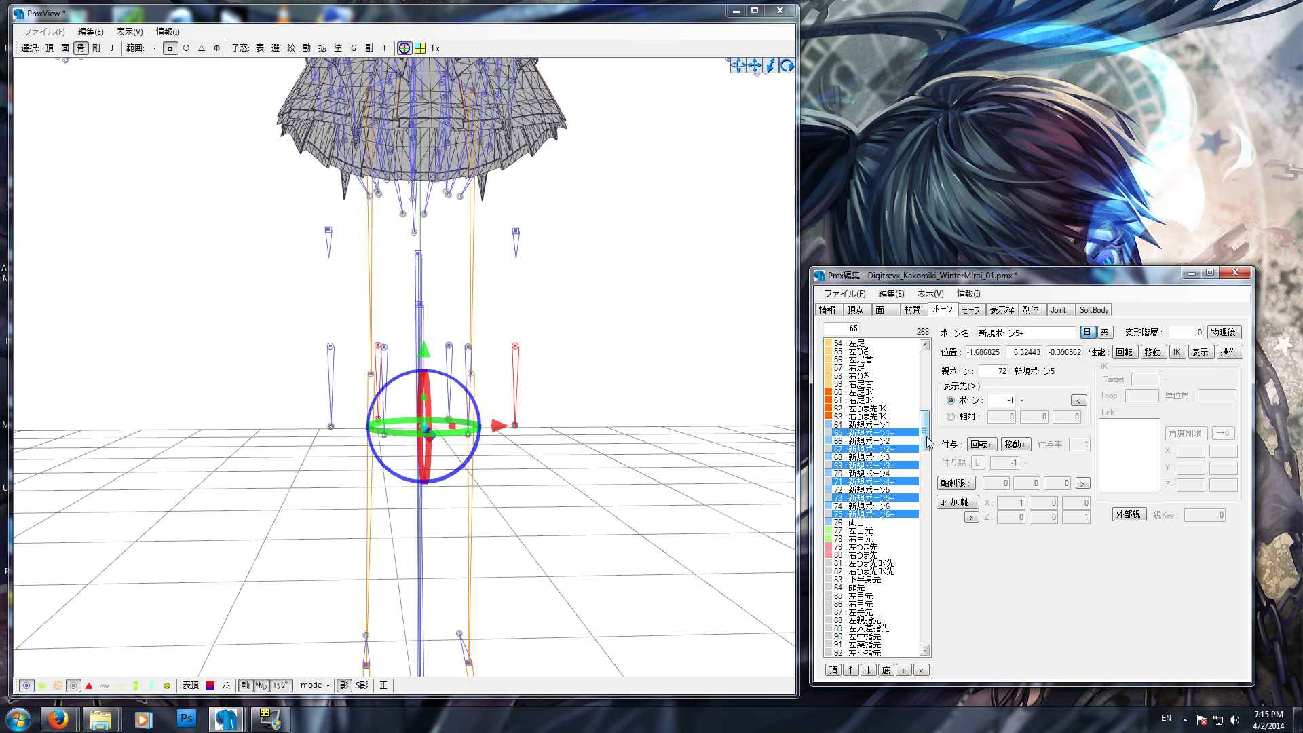
pyautogui.scroll(-2, 929, 443)
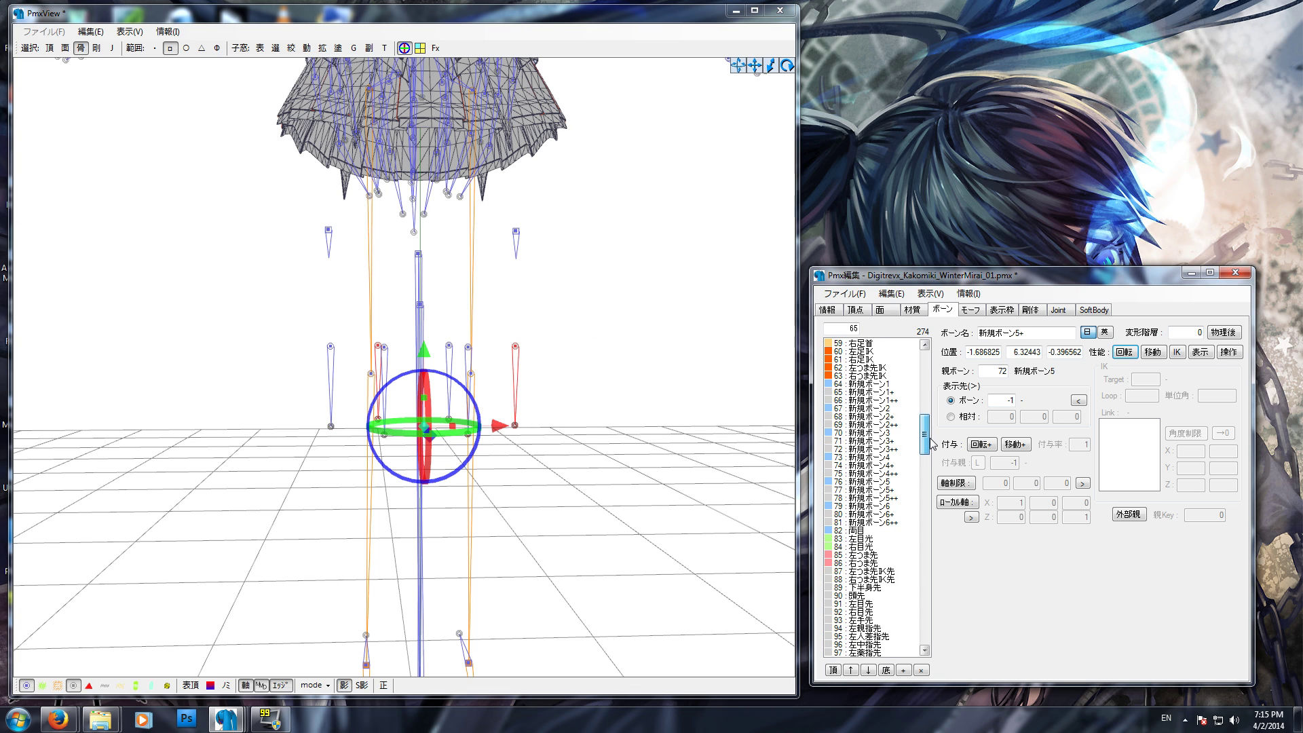
pyautogui.click(875, 391)
pyautogui.keyDown('ctrl'); pyautogui.click(884, 416); pyautogui.keyUp('ctrl')
pyautogui.keyDown('ctrl'); pyautogui.click(883, 440); pyautogui.keyUp('ctrl')
pyautogui.keyDown('ctrl'); pyautogui.click(880, 464); pyautogui.keyUp('ctrl')
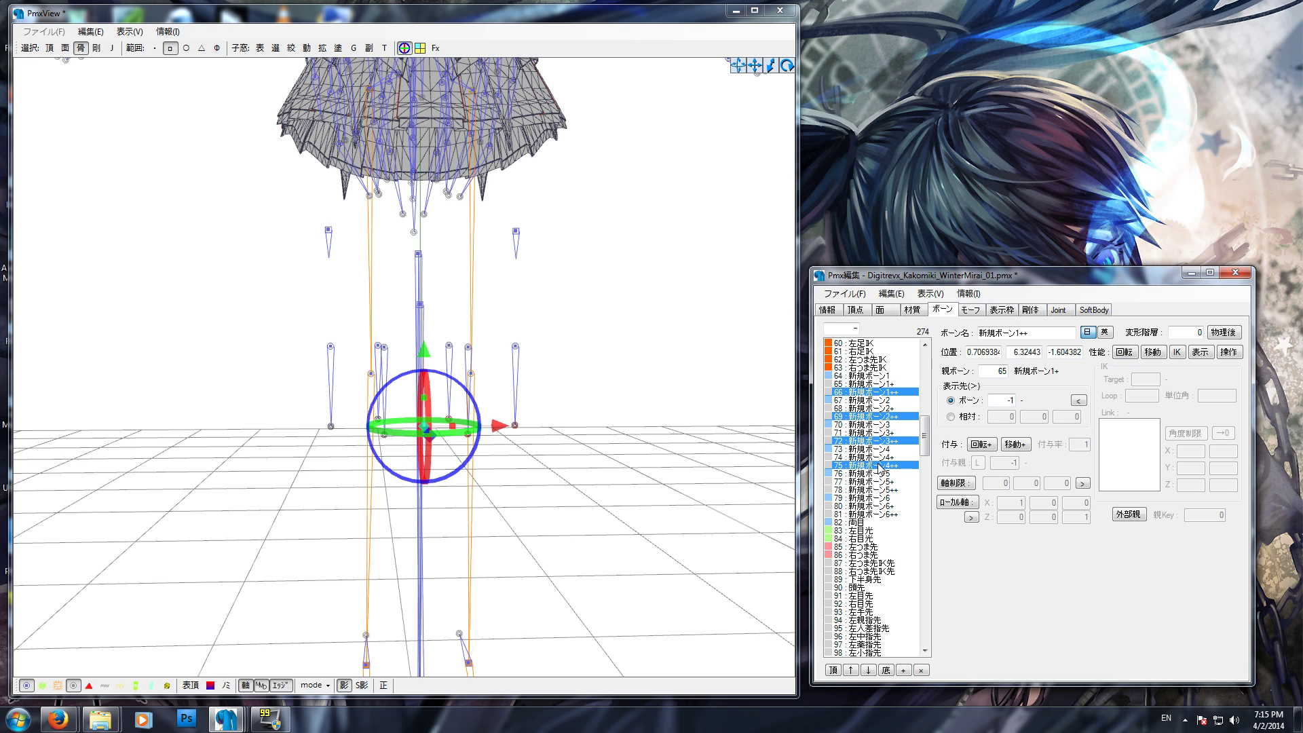
pyautogui.keyDown('ctrl'); pyautogui.click(880, 489); pyautogui.keyUp('ctrl')
pyautogui.keyDown('ctrl'); pyautogui.click(879, 514); pyautogui.keyUp('ctrl')
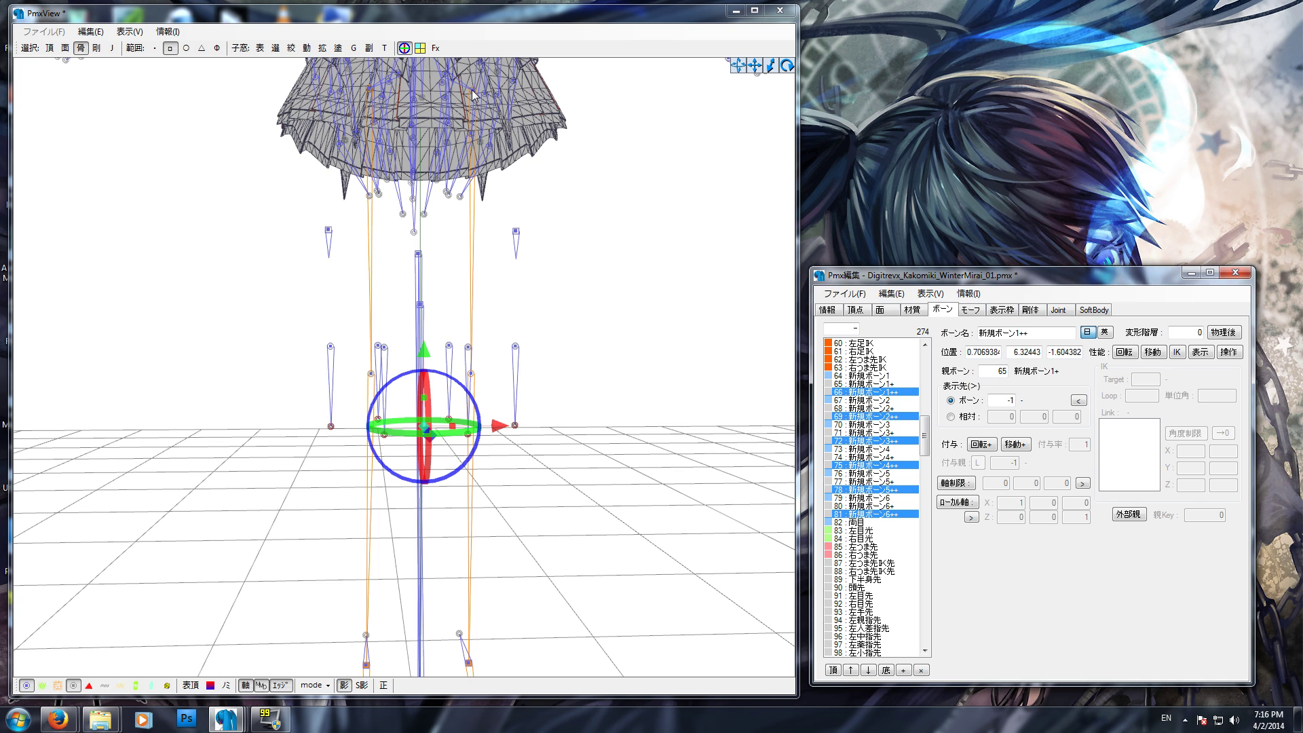
# Select the six root bones 新規ボーン1 to 新規ボーン6 together and examine their parent bone setting.
pyautogui.click(860, 375)
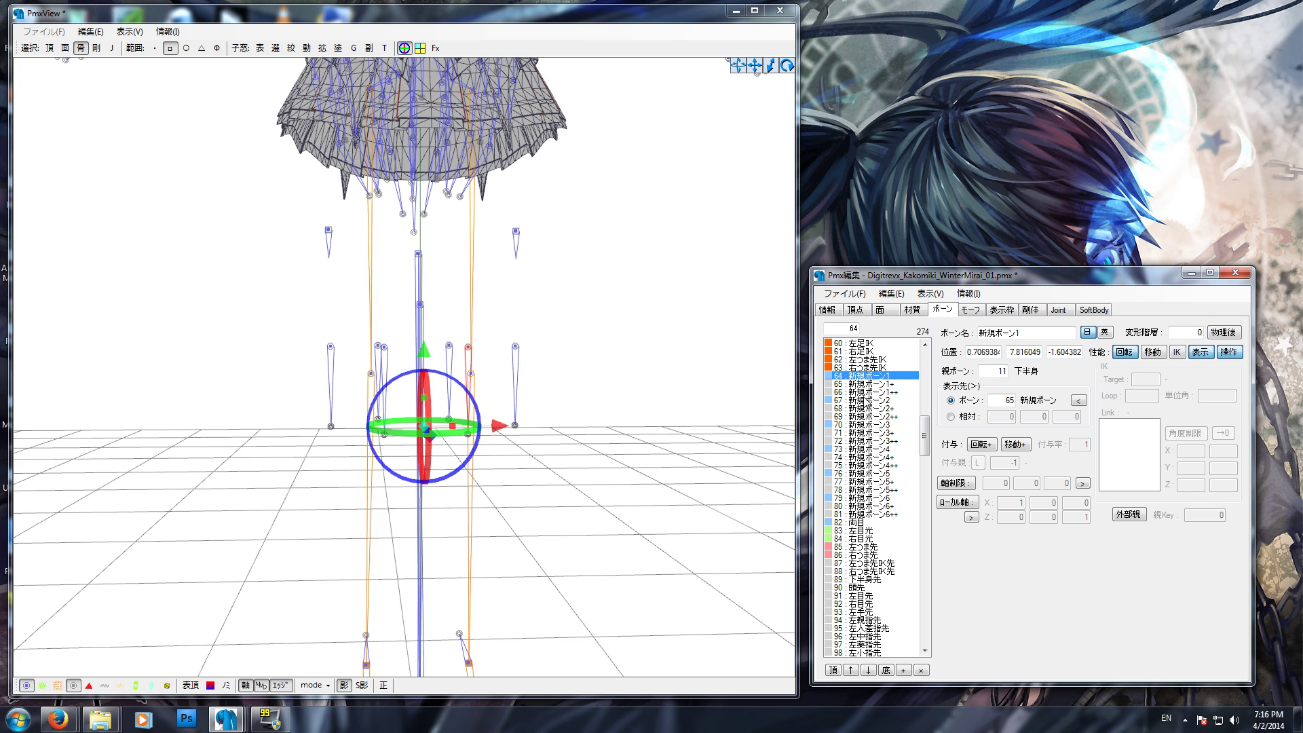
pyautogui.keyDown('ctrl'); pyautogui.click(865, 400); pyautogui.keyUp('ctrl')
pyautogui.keyDown('ctrl'); pyautogui.click(860, 425); pyautogui.keyUp('ctrl')
pyautogui.keyDown('ctrl'); pyautogui.click(861, 449); pyautogui.keyUp('ctrl')
pyautogui.keyDown('ctrl'); pyautogui.click(860, 473); pyautogui.keyUp('ctrl')
pyautogui.keyDown('ctrl'); pyautogui.click(860, 498); pyautogui.keyUp('ctrl')
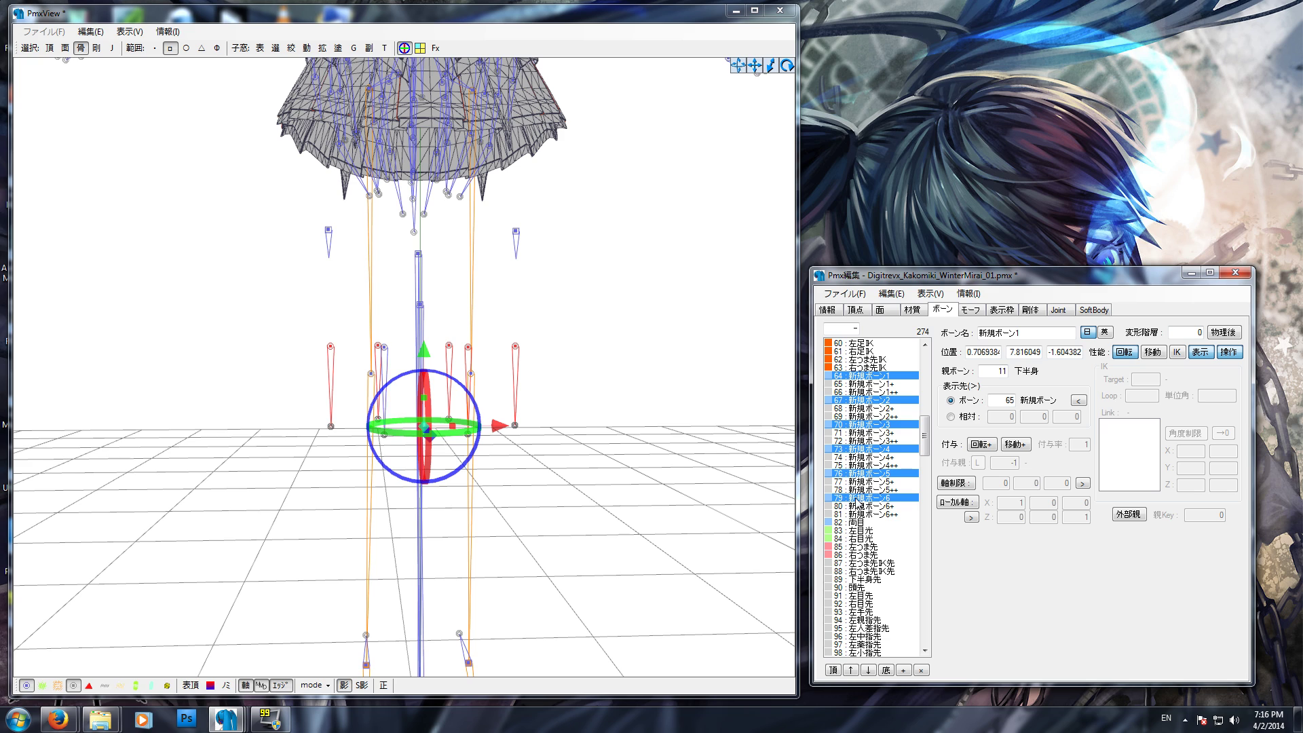
pyautogui.click(884, 376)
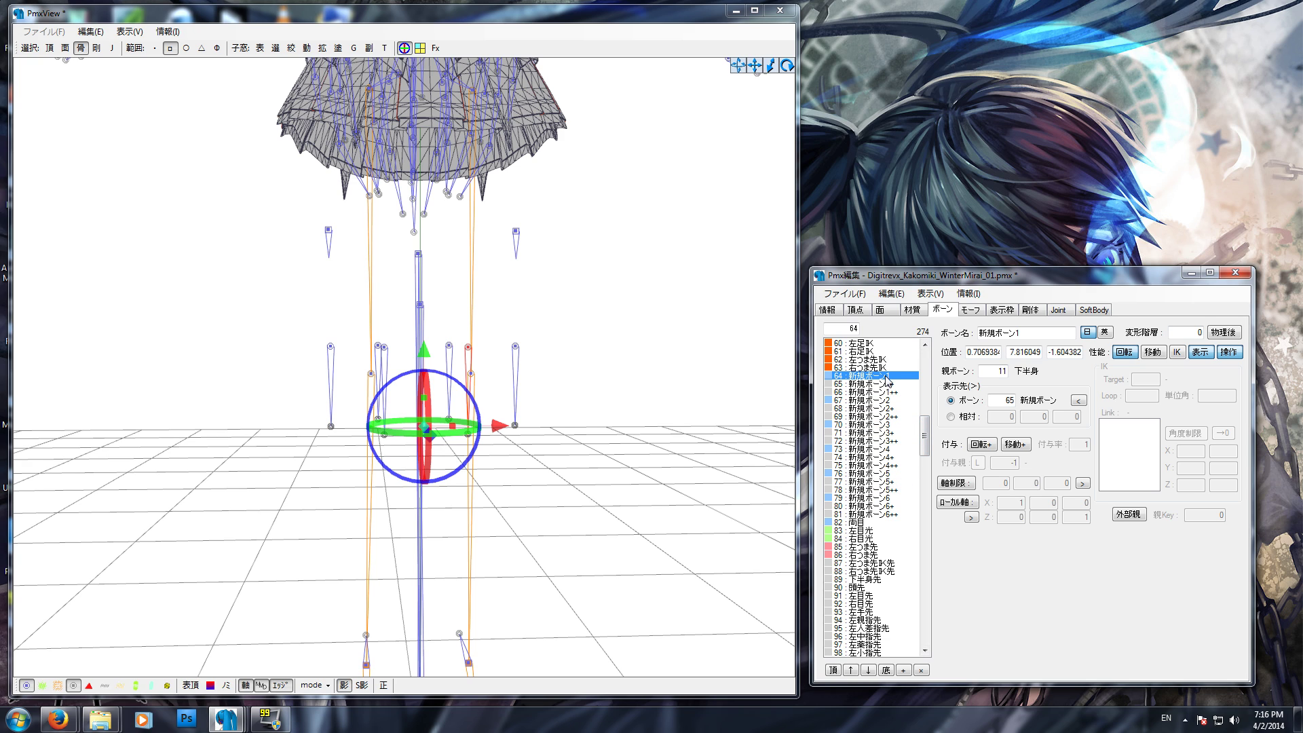
pyautogui.keyDown('ctrl'); pyautogui.click(880, 400); pyautogui.keyUp('ctrl')
pyautogui.keyDown('ctrl'); pyautogui.click(877, 425); pyautogui.keyUp('ctrl')
pyautogui.keyDown('ctrl'); pyautogui.click(869, 449); pyautogui.keyUp('ctrl')
pyautogui.keyDown('ctrl'); pyautogui.click(863, 474); pyautogui.keyUp('ctrl')
pyautogui.keyDown('ctrl'); pyautogui.click(859, 498); pyautogui.keyUp('ctrl')
pyautogui.click(990, 372)
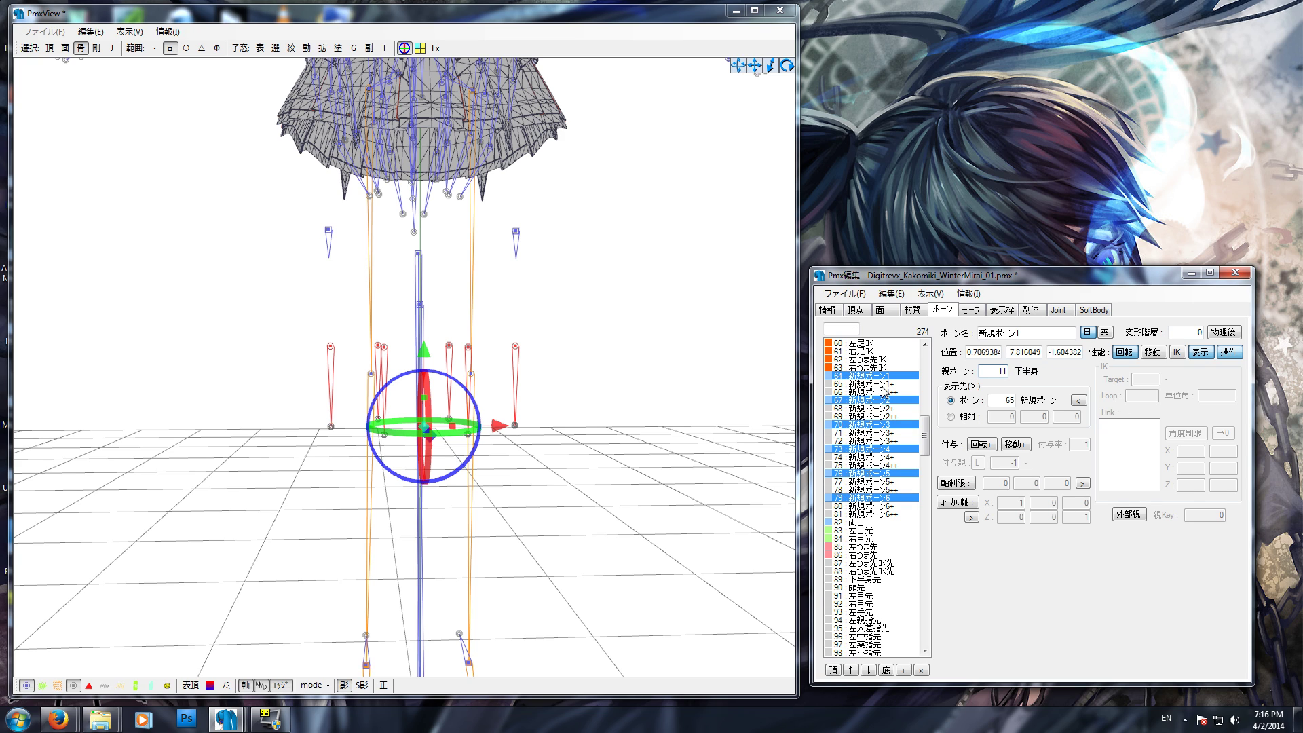
# Examine the parent and display-target settings of the root, middle and end bones across the six new bone chains.
pyautogui.click(884, 384)
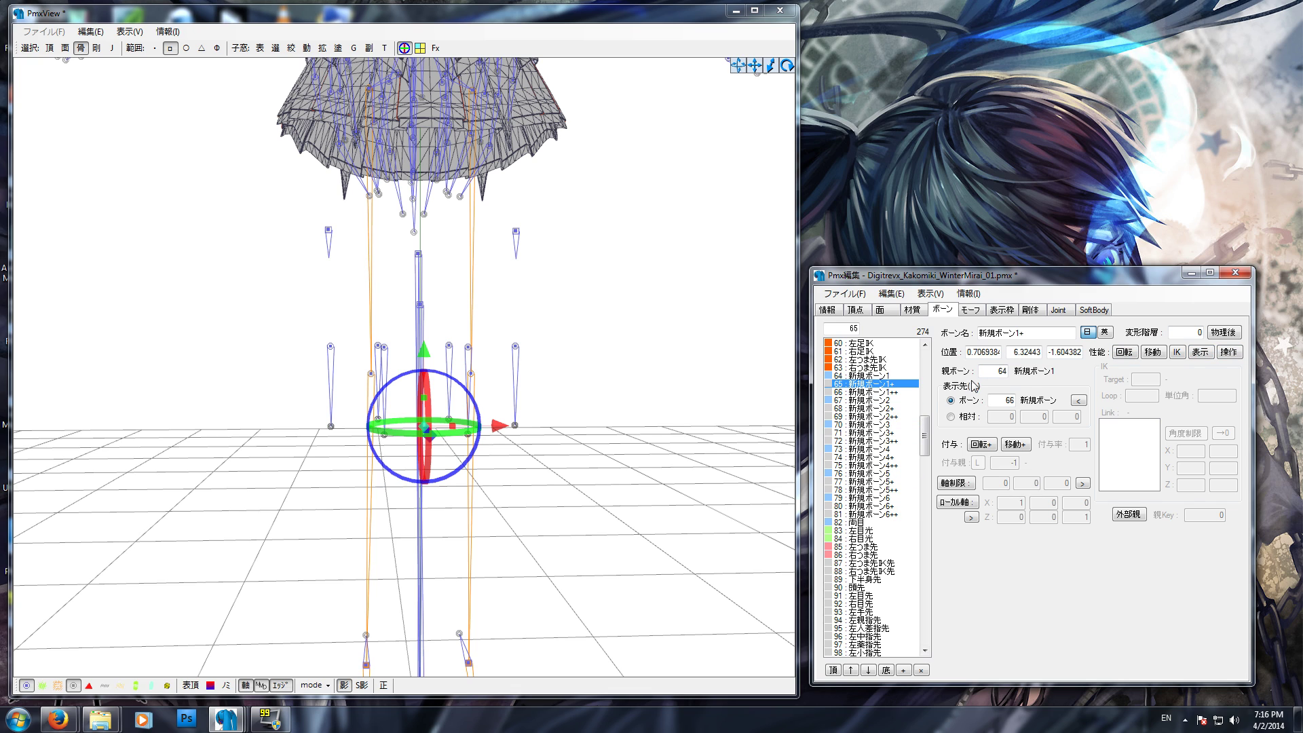
pyautogui.click(867, 377)
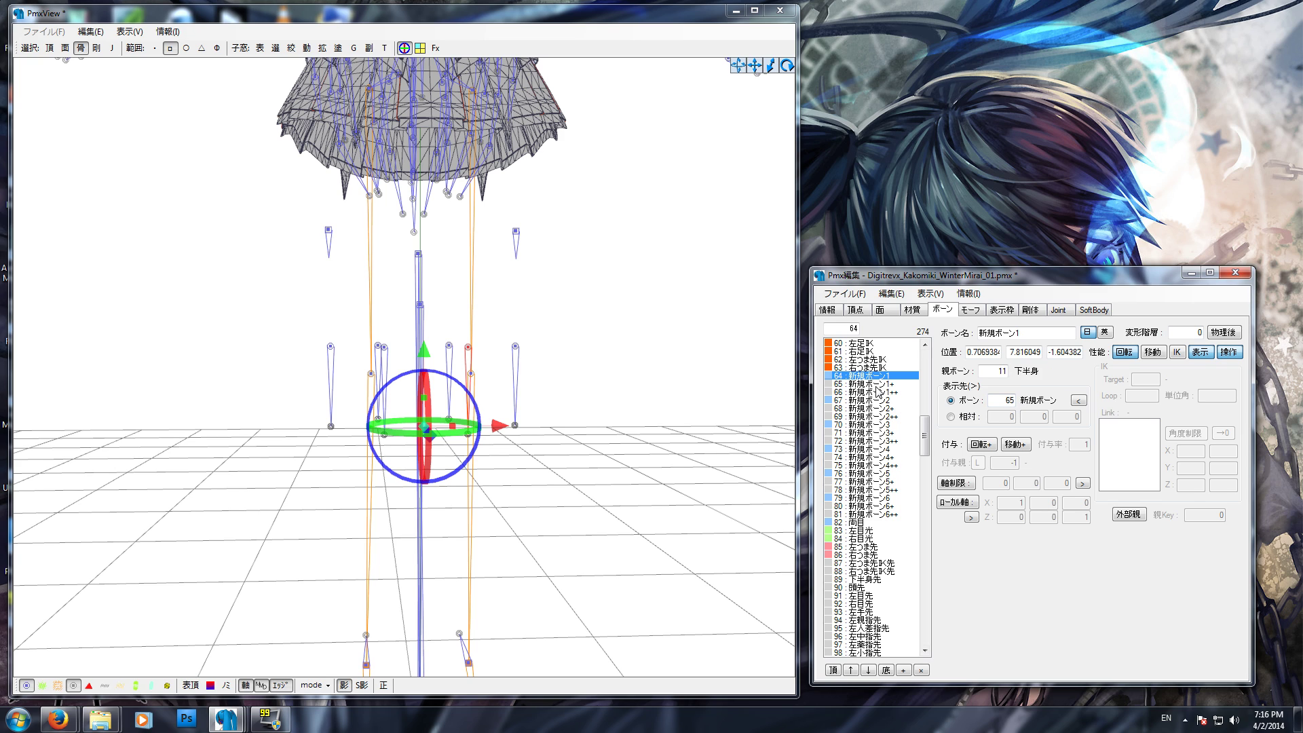
pyautogui.click(879, 384)
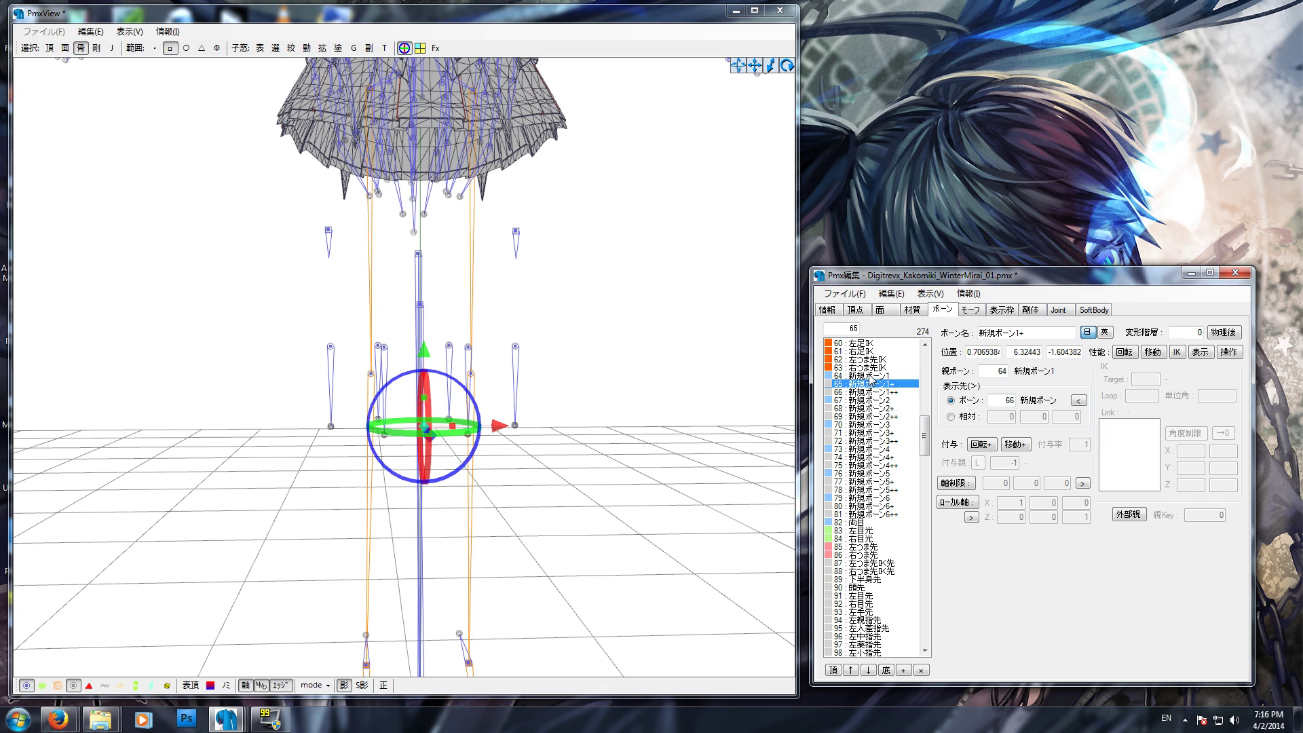
pyautogui.click(870, 400)
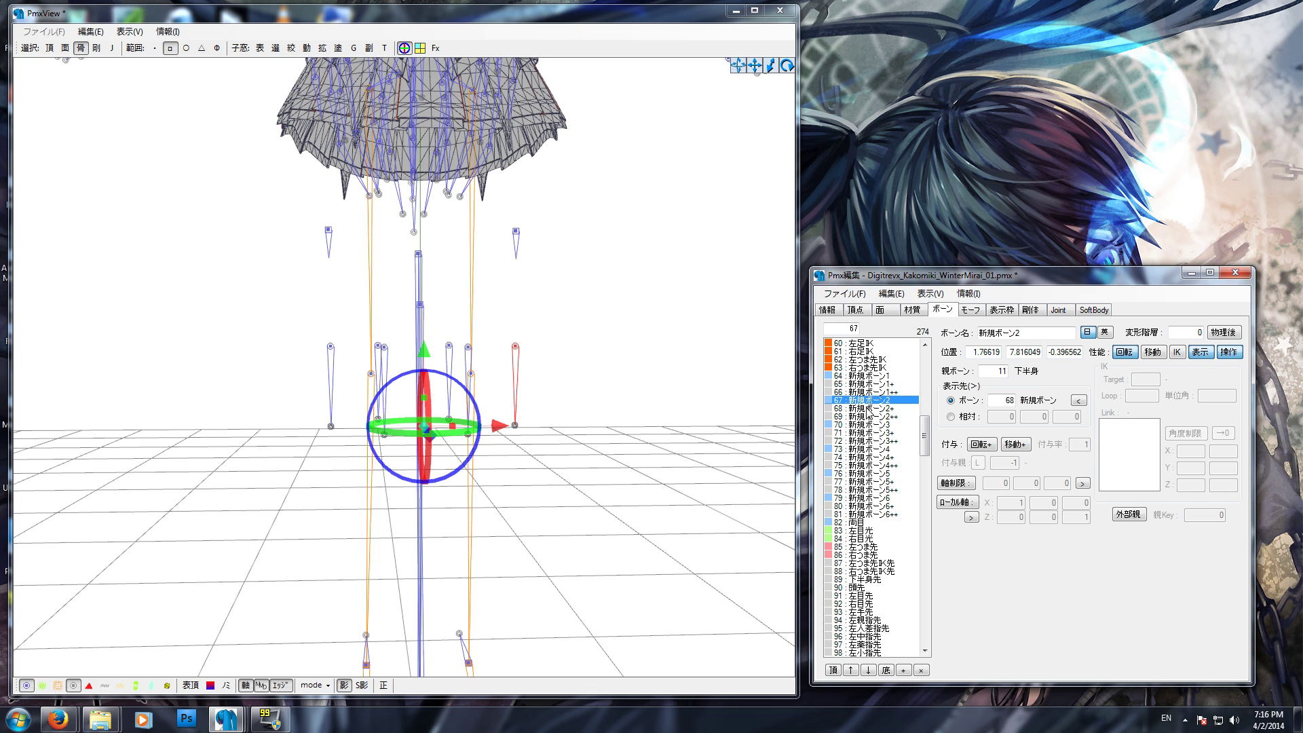
pyautogui.click(868, 409)
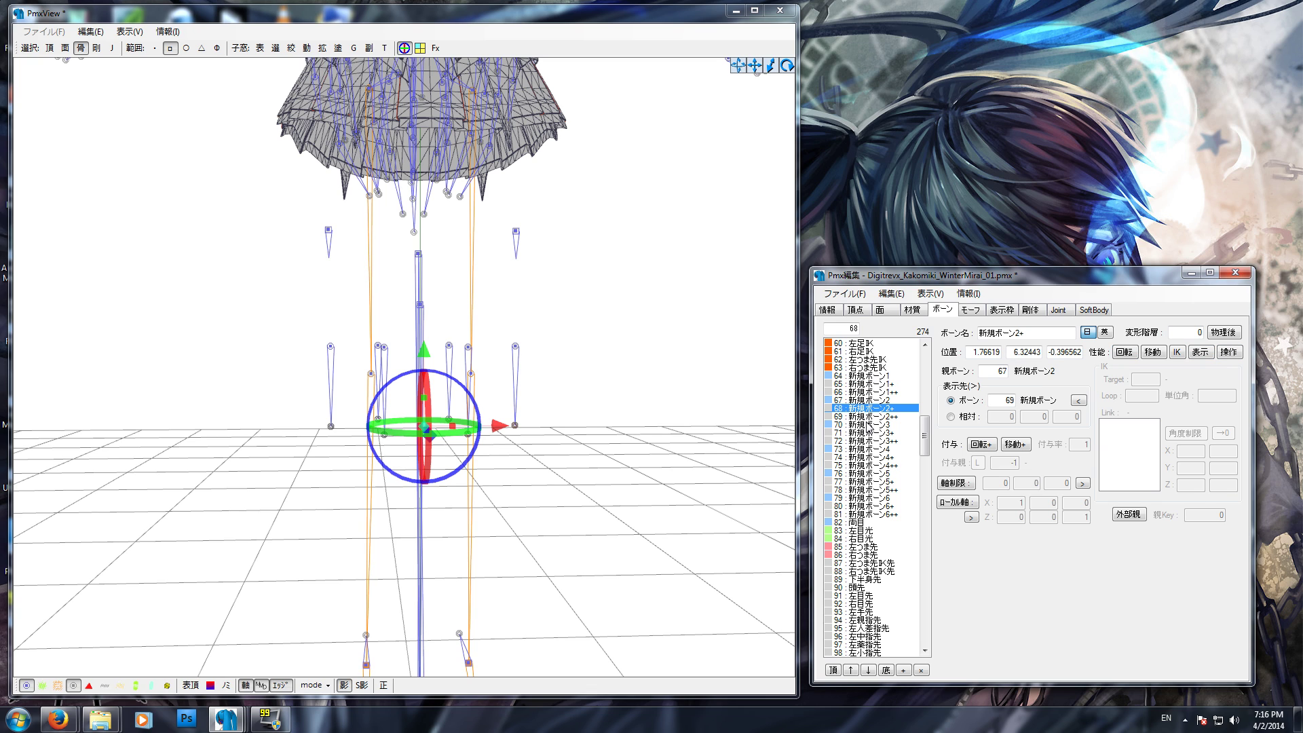
pyautogui.click(869, 425)
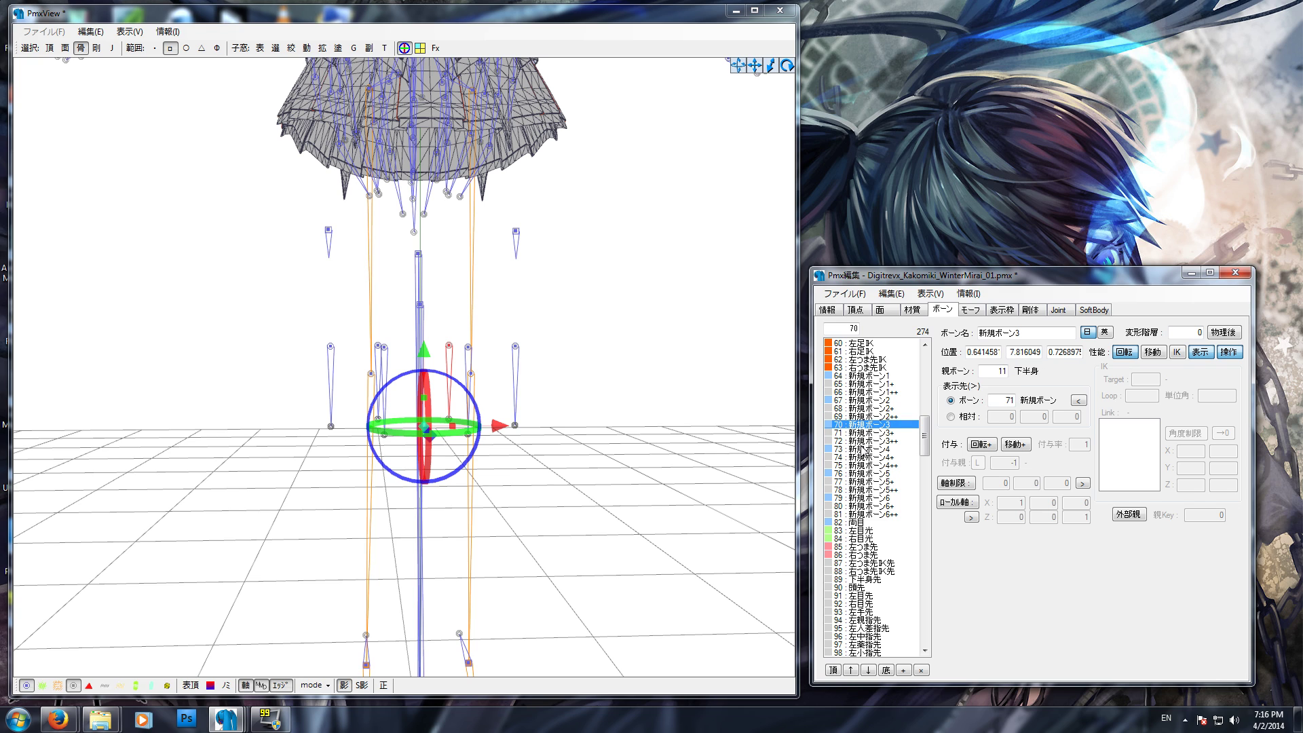
pyautogui.click(859, 448)
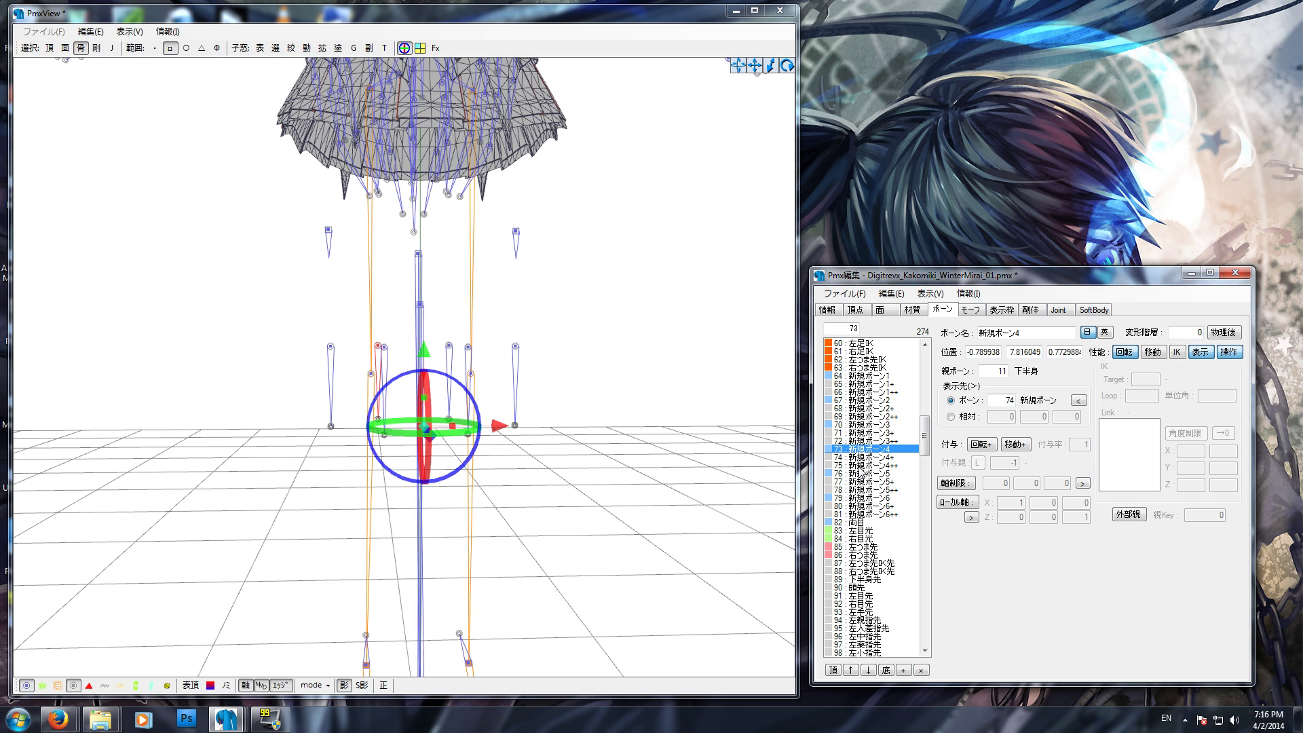
pyautogui.click(860, 473)
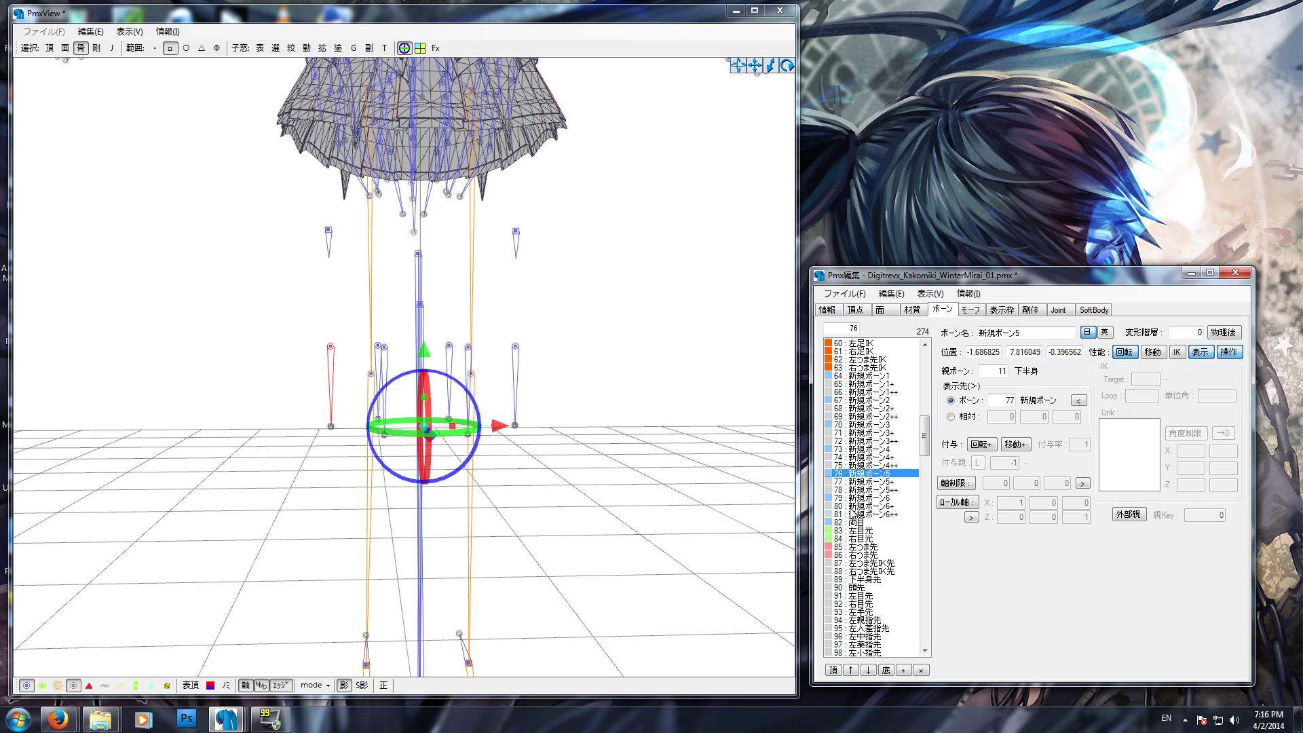
pyautogui.click(853, 498)
pyautogui.click(855, 506)
pyautogui.click(857, 515)
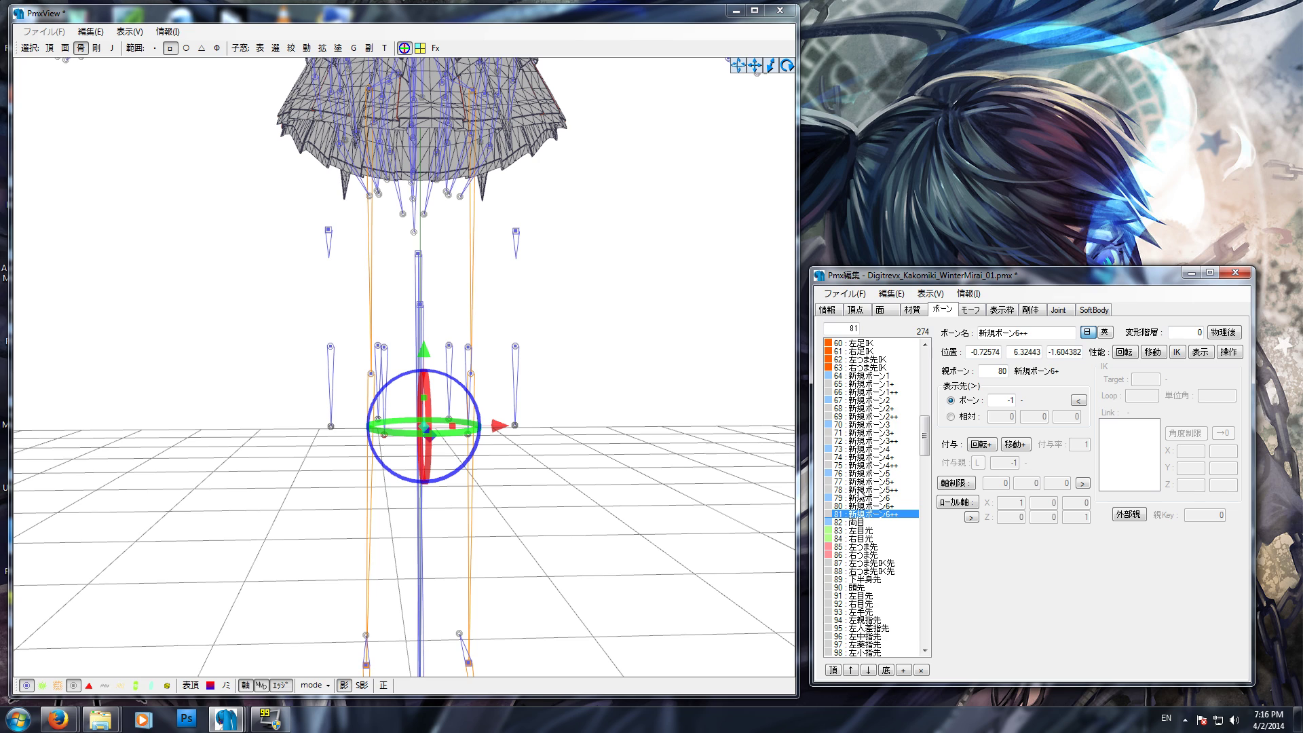
pyautogui.keyDown('ctrl'); pyautogui.click(858, 489); pyautogui.keyUp('ctrl')
pyautogui.keyDown('ctrl'); pyautogui.click(858, 464); pyautogui.keyUp('ctrl')
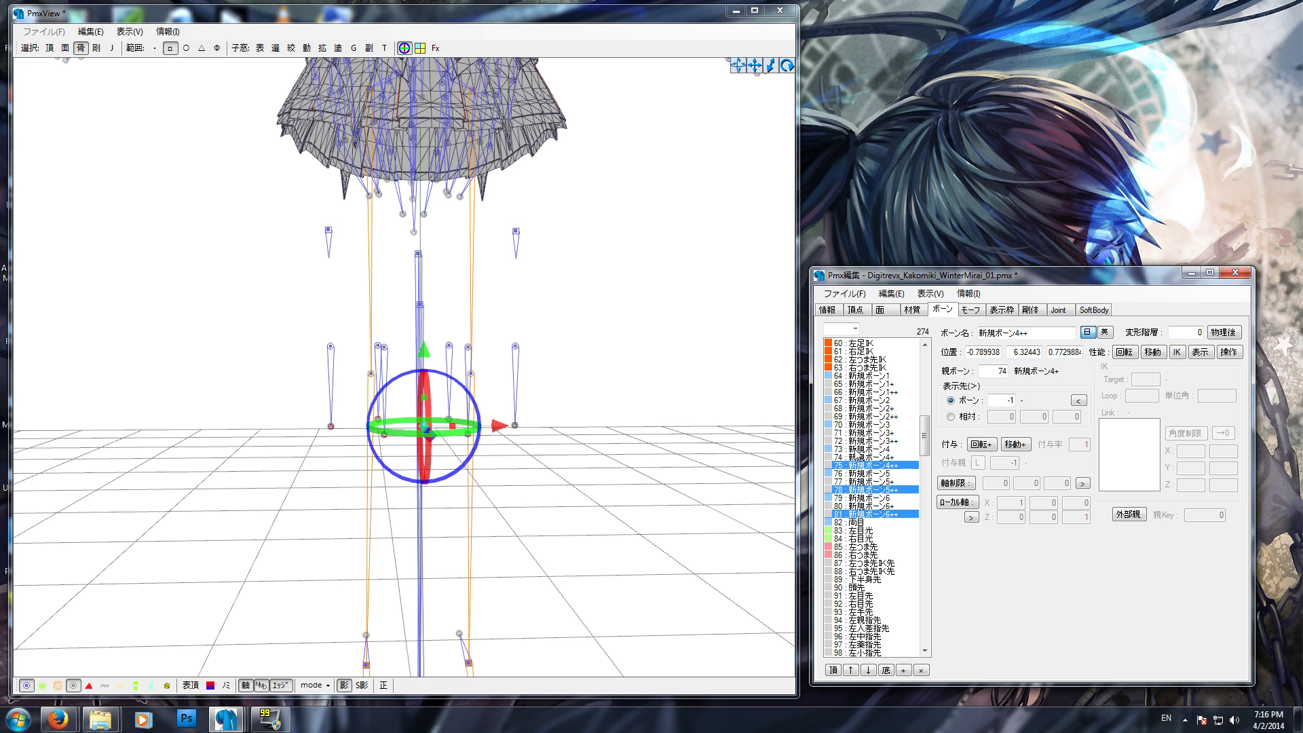
pyautogui.click(670, 446)
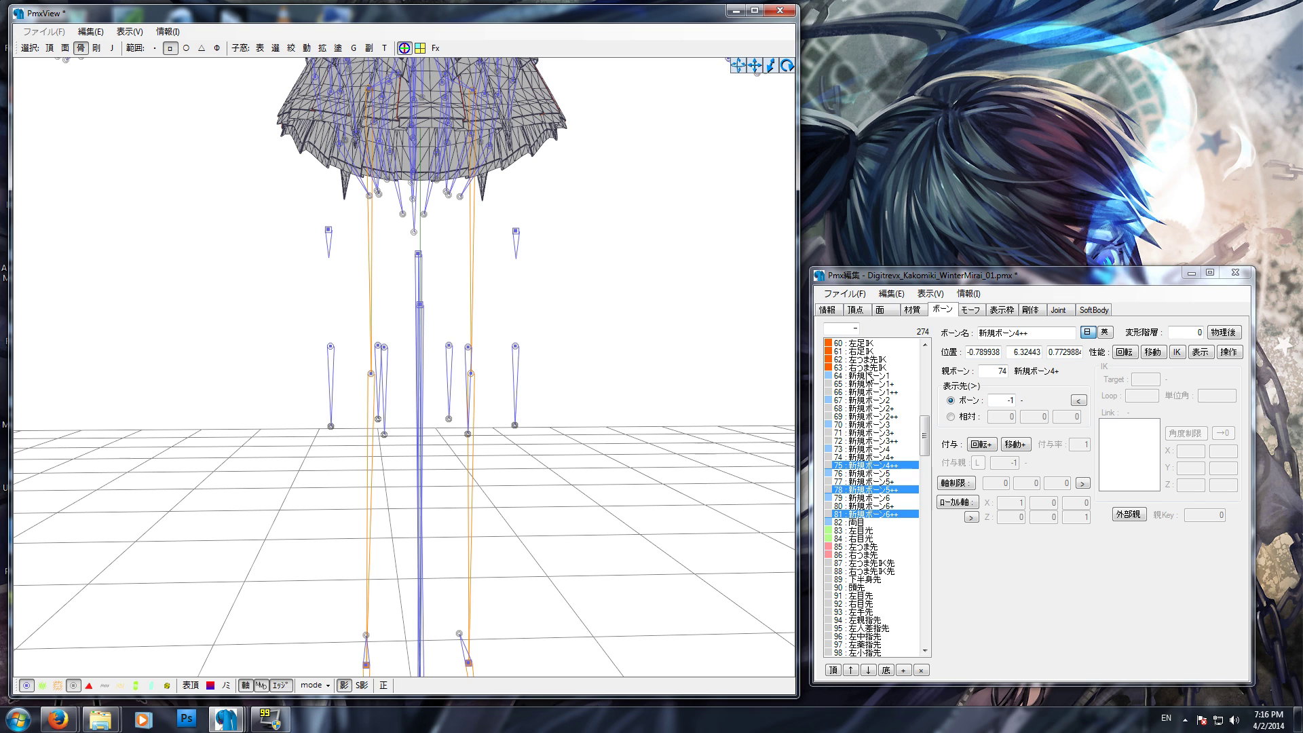
# Select the root and middle bones of all six chains, 新規ボーン1 and 1+ through 6 and 6+, leaving out the ++ end bones.
pyautogui.click(867, 376)
pyautogui.keyDown('ctrl'); pyautogui.click(865, 386); pyautogui.keyUp('ctrl')
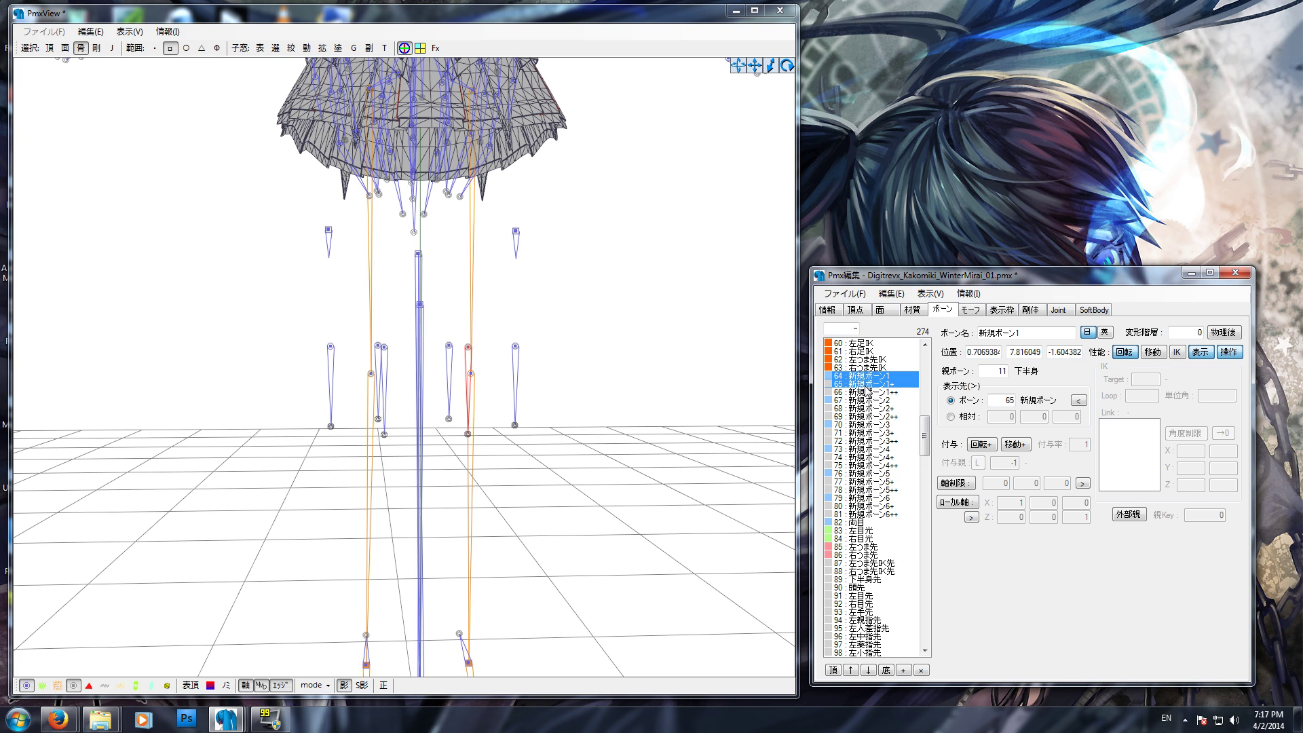
pyautogui.keyDown('ctrl'); pyautogui.click(867, 402); pyautogui.keyUp('ctrl')
pyautogui.keyDown('ctrl'); pyautogui.click(866, 408); pyautogui.keyUp('ctrl')
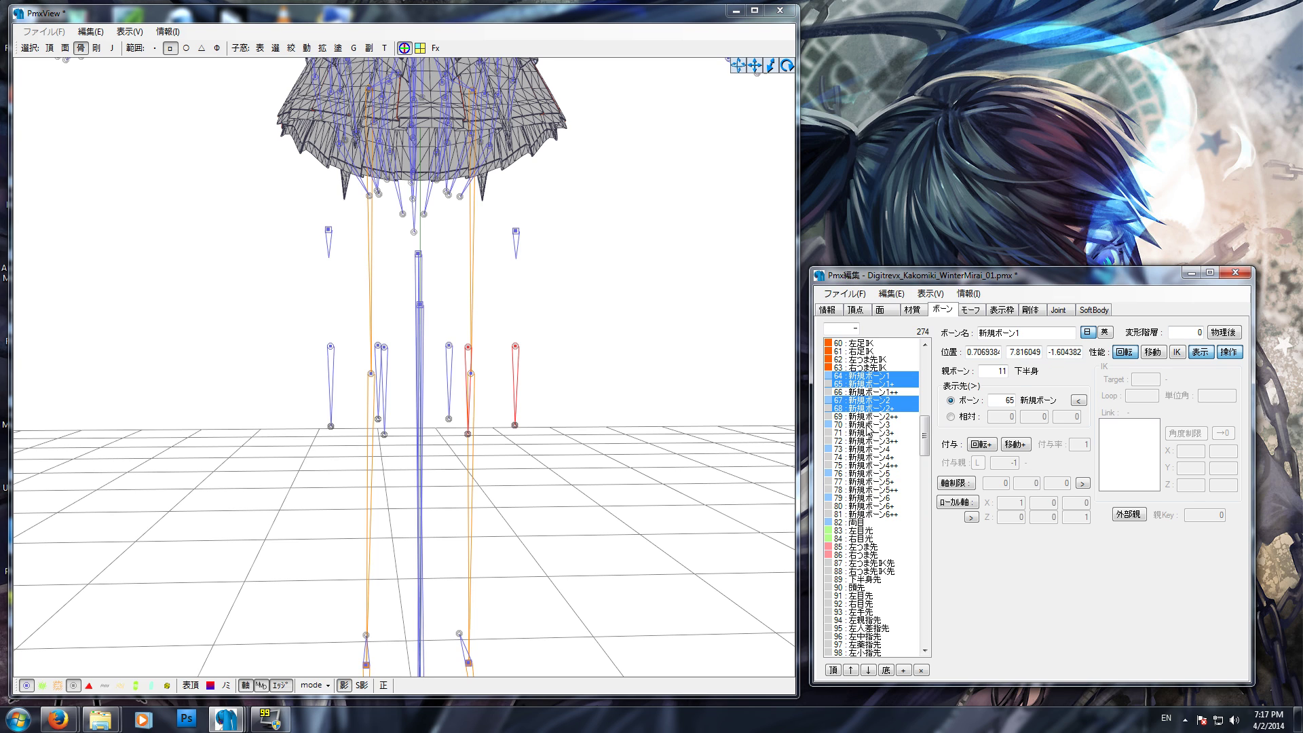
pyautogui.keyDown('ctrl'); pyautogui.click(869, 425); pyautogui.keyUp('ctrl')
pyautogui.keyDown('ctrl'); pyautogui.click(868, 432); pyautogui.keyUp('ctrl')
pyautogui.keyDown('ctrl'); pyautogui.click(870, 449); pyautogui.keyUp('ctrl')
pyautogui.keyDown('ctrl'); pyautogui.click(868, 457); pyautogui.keyUp('ctrl')
pyautogui.keyDown('ctrl'); pyautogui.click(869, 473); pyautogui.keyUp('ctrl')
pyautogui.keyDown('ctrl'); pyautogui.click(868, 482); pyautogui.keyUp('ctrl')
pyautogui.keyDown('ctrl'); pyautogui.click(866, 498); pyautogui.keyUp('ctrl')
pyautogui.keyDown('ctrl'); pyautogui.click(866, 506); pyautogui.keyUp('ctrl')
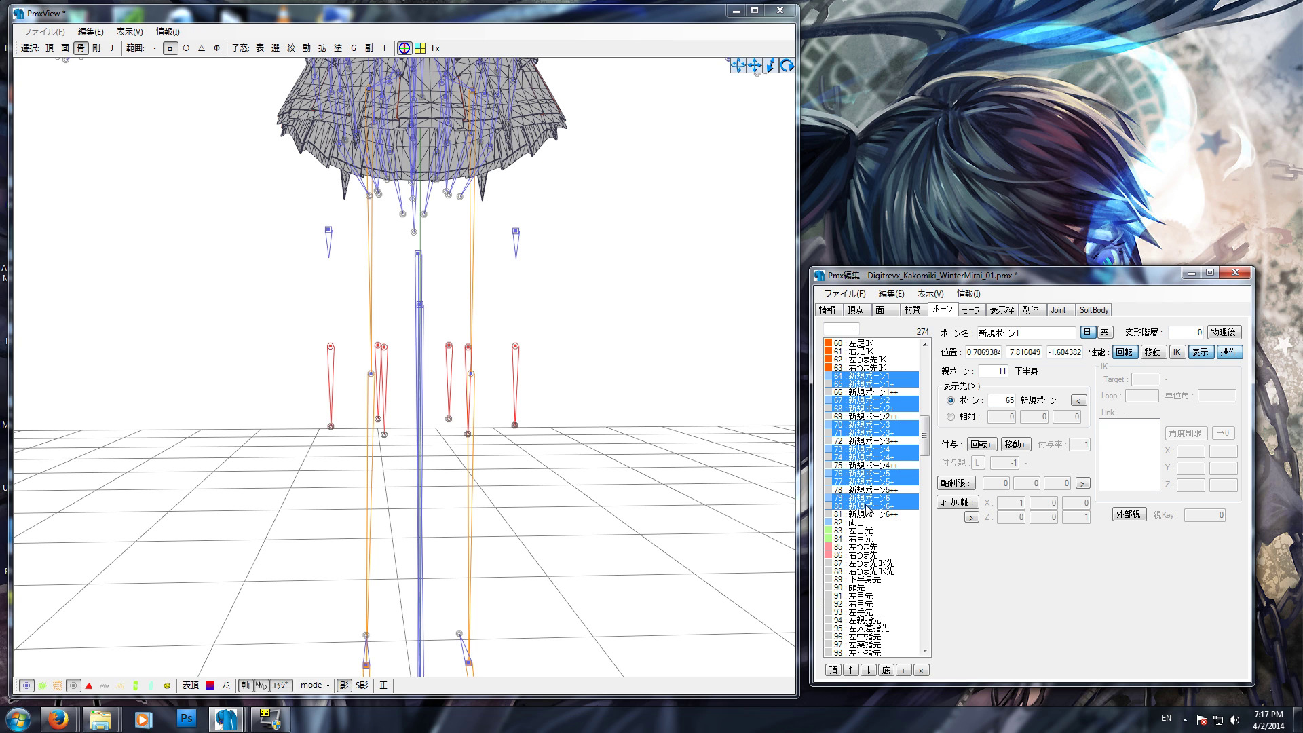
# Show the transform handle and raise the selected root and middle bones vertically toward the skirt.
pyautogui.moveTo(617, 422); pyautogui.dragTo(624, 424, button='right')
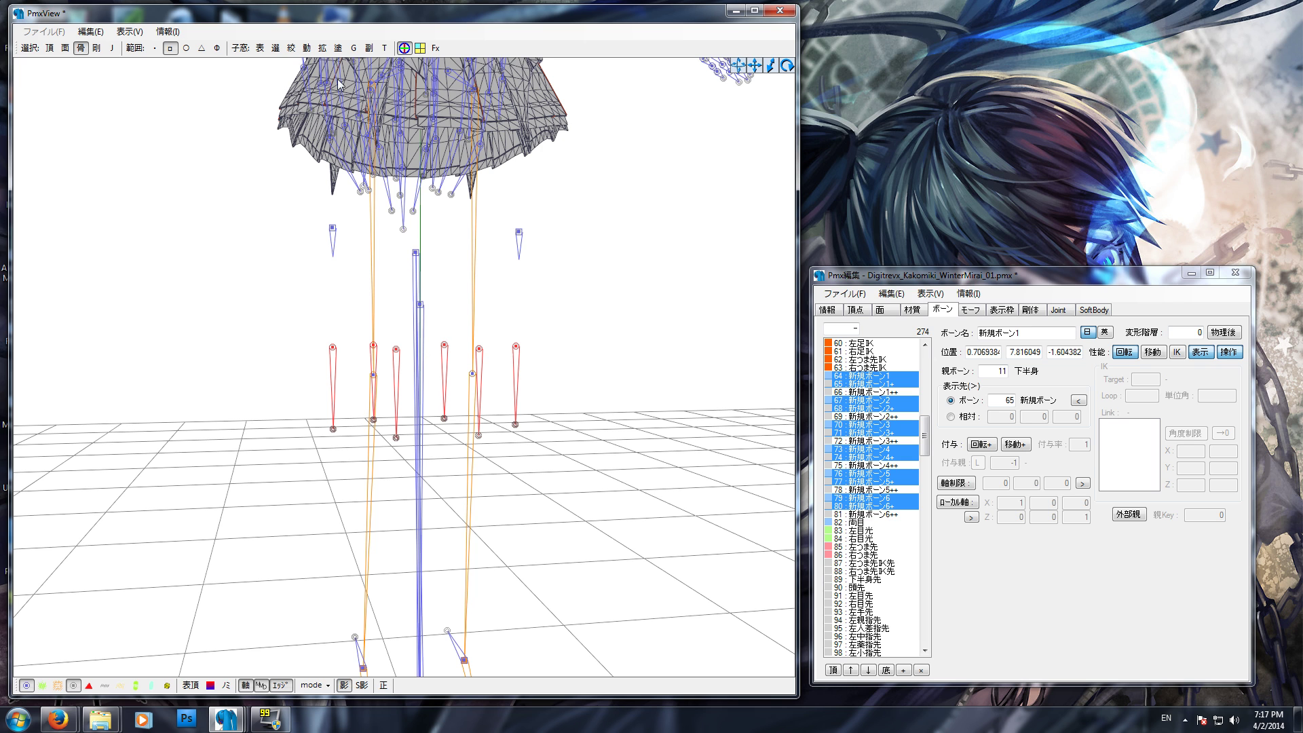
pyautogui.click(404, 47)
pyautogui.moveTo(439, 318); pyautogui.dragTo(445, 151)
pyautogui.moveTo(534, 361); pyautogui.dragTo(536, 396, button='middle')
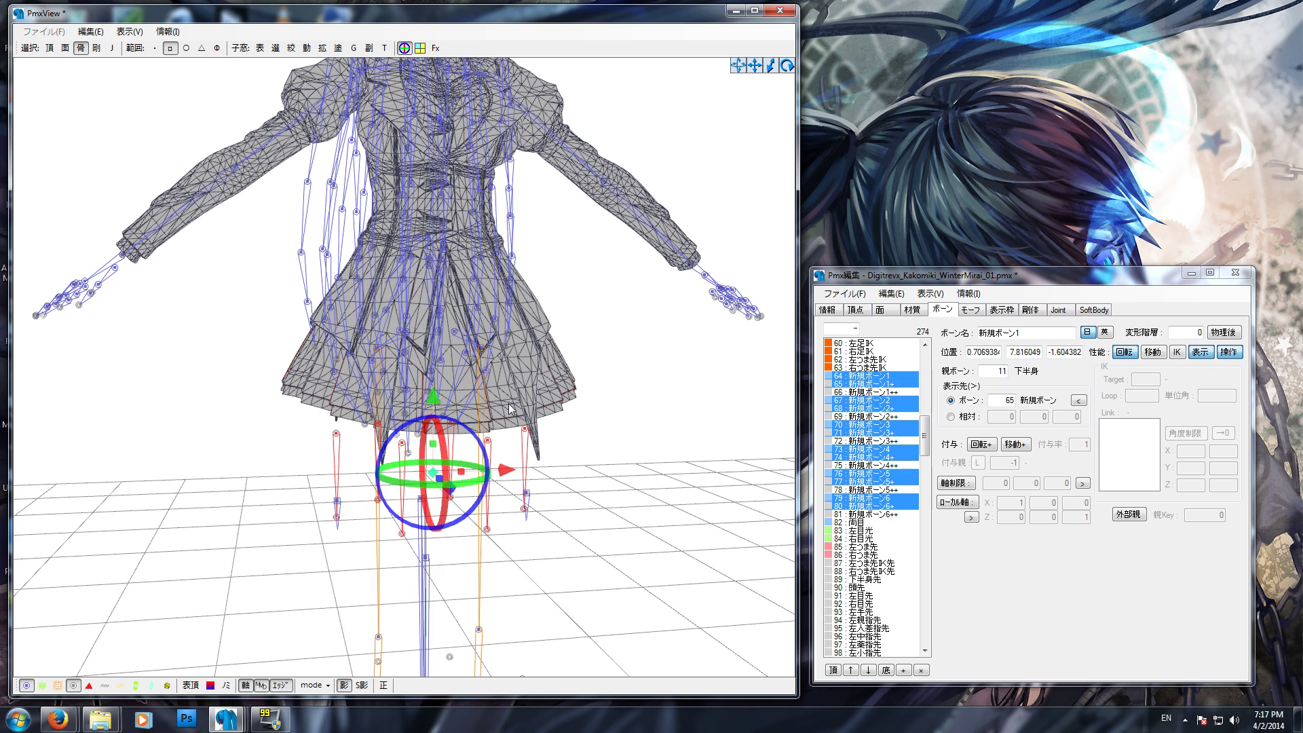
pyautogui.click(434, 383)
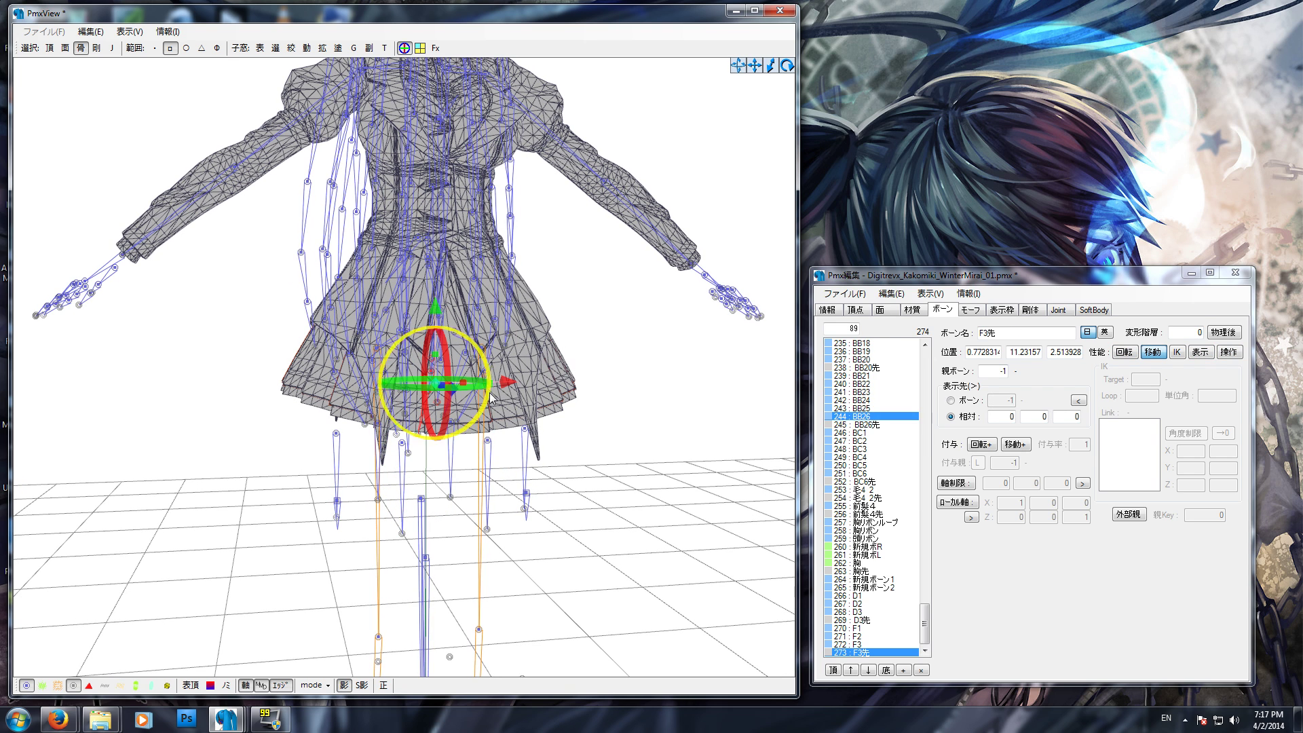
pyautogui.click(622, 443)
pyautogui.scroll(-1, 593, 447)
pyautogui.moveTo(593, 447); pyautogui.dragTo(648, 443, button='right')
pyautogui.moveTo(559, 433); pyautogui.dragTo(536, 420, button='right')
pyautogui.moveTo(536, 417); pyautogui.dragTo(392, 513)
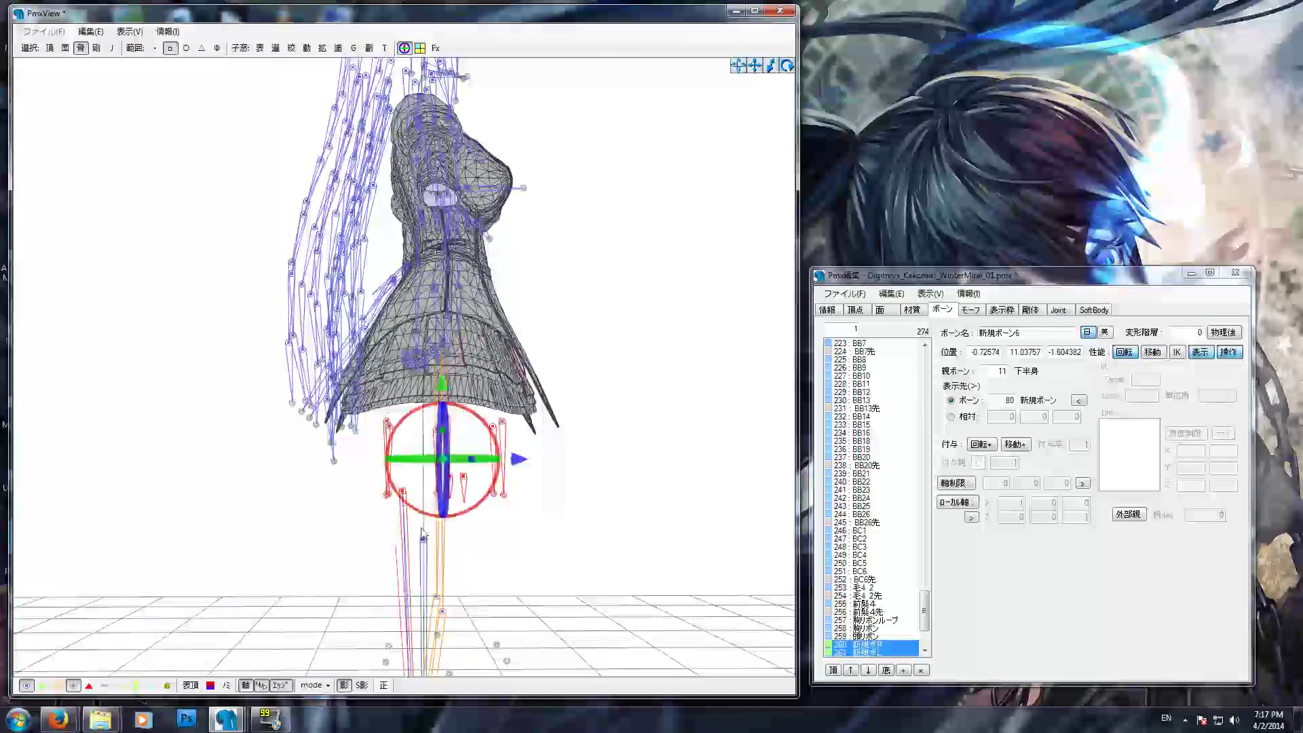
pyautogui.click(489, 486)
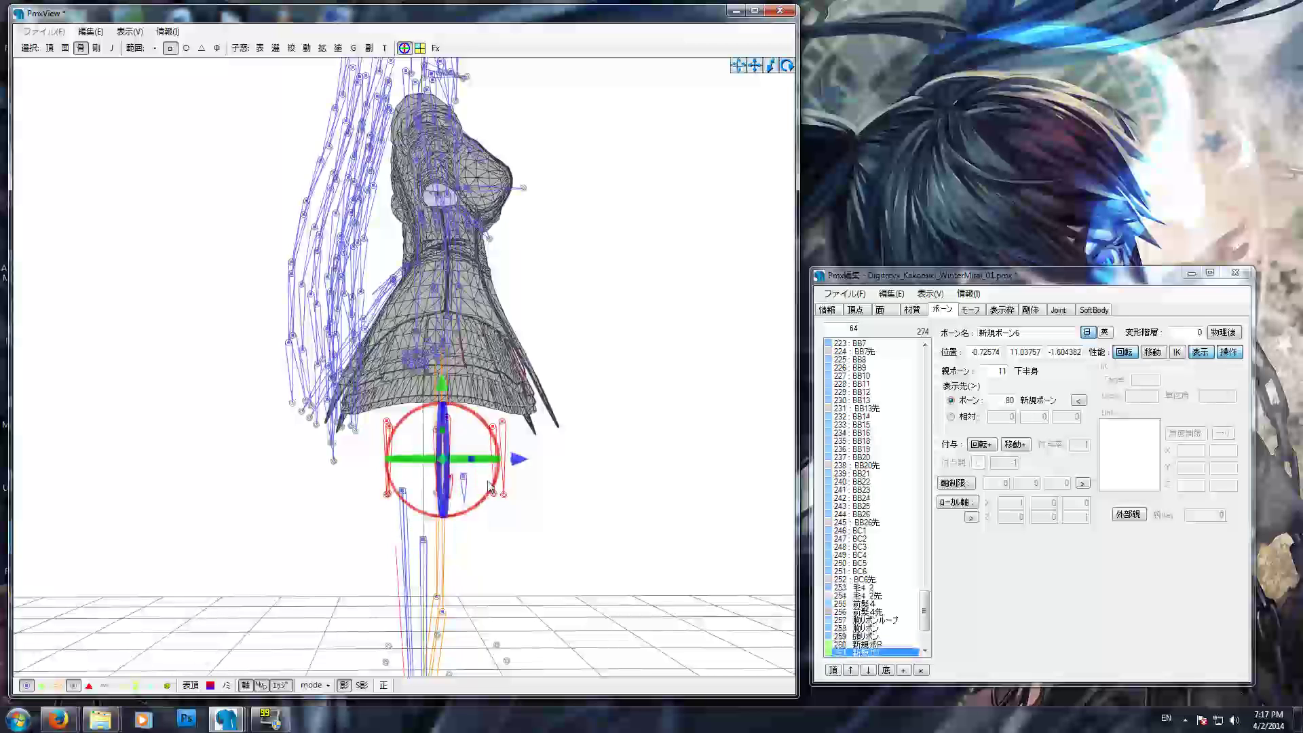
# Select the six middle bones 新規ボーン1+ to 新規ボーン6+ and raise them vertically to the skirt hem.
pyautogui.moveTo(490, 485); pyautogui.dragTo(524, 509, button='right')
pyautogui.moveTo(479, 517); pyautogui.dragTo(377, 410)
pyautogui.moveTo(578, 439); pyautogui.dragTo(446, 385, button='right')
pyautogui.moveTo(435, 388); pyautogui.dragTo(433, 264)
pyautogui.scroll(2, 433, 271)
pyautogui.moveTo(431, 261); pyautogui.dragTo(194, 266, button='right')
pyautogui.moveTo(224, 242); pyautogui.dragTo(585, 318)
pyautogui.moveTo(620, 364); pyautogui.dragTo(609, 359, button='right')
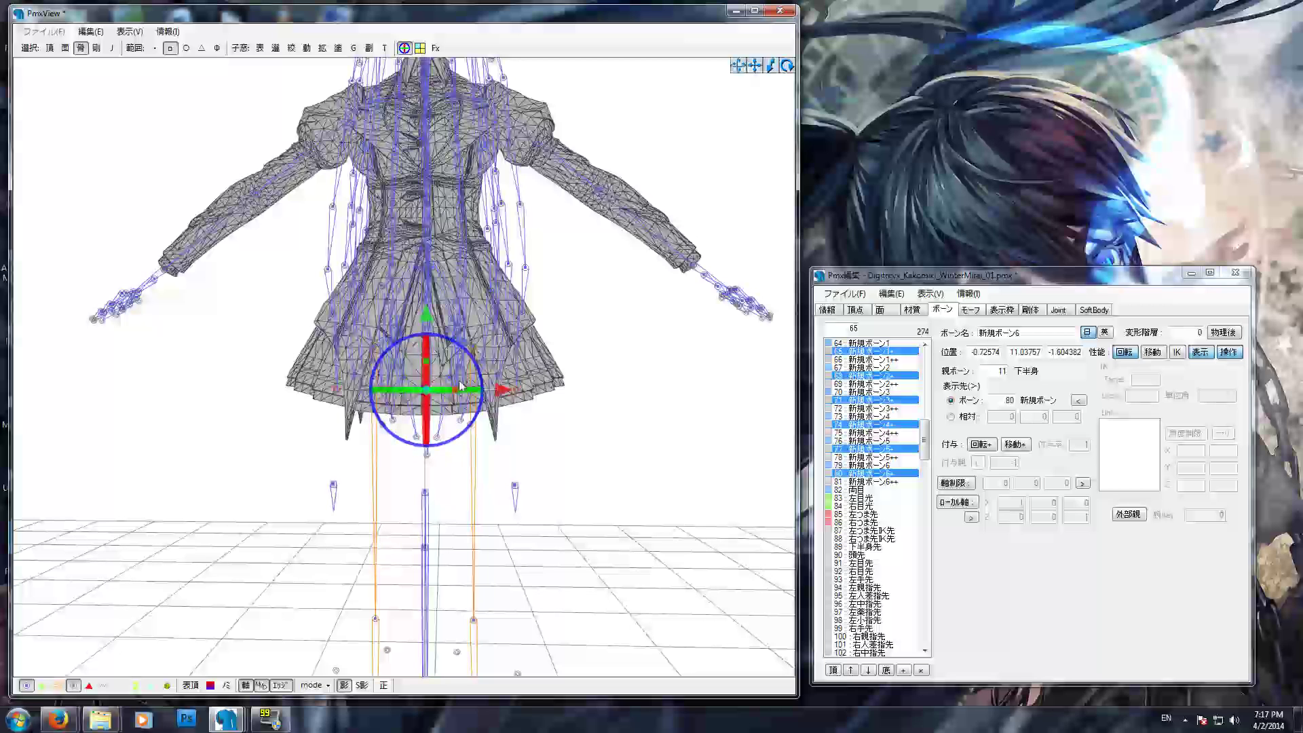
# Scale the ring of six middle bones outward in width and depth to follow the hem, and lower it slightly.
pyautogui.moveTo(455, 392); pyautogui.dragTo(454, 389)
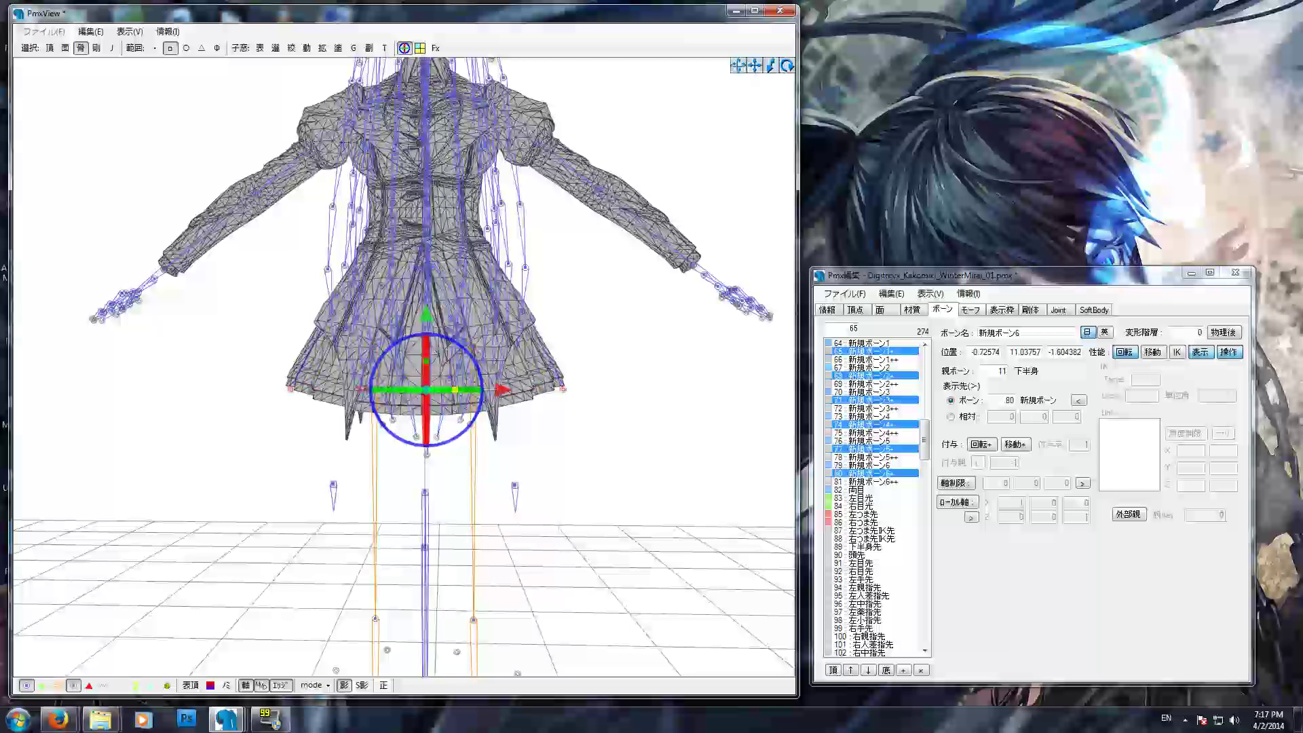
pyautogui.moveTo(475, 387); pyautogui.dragTo(594, 383, button='right')
pyautogui.moveTo(479, 392); pyautogui.dragTo(479, 387)
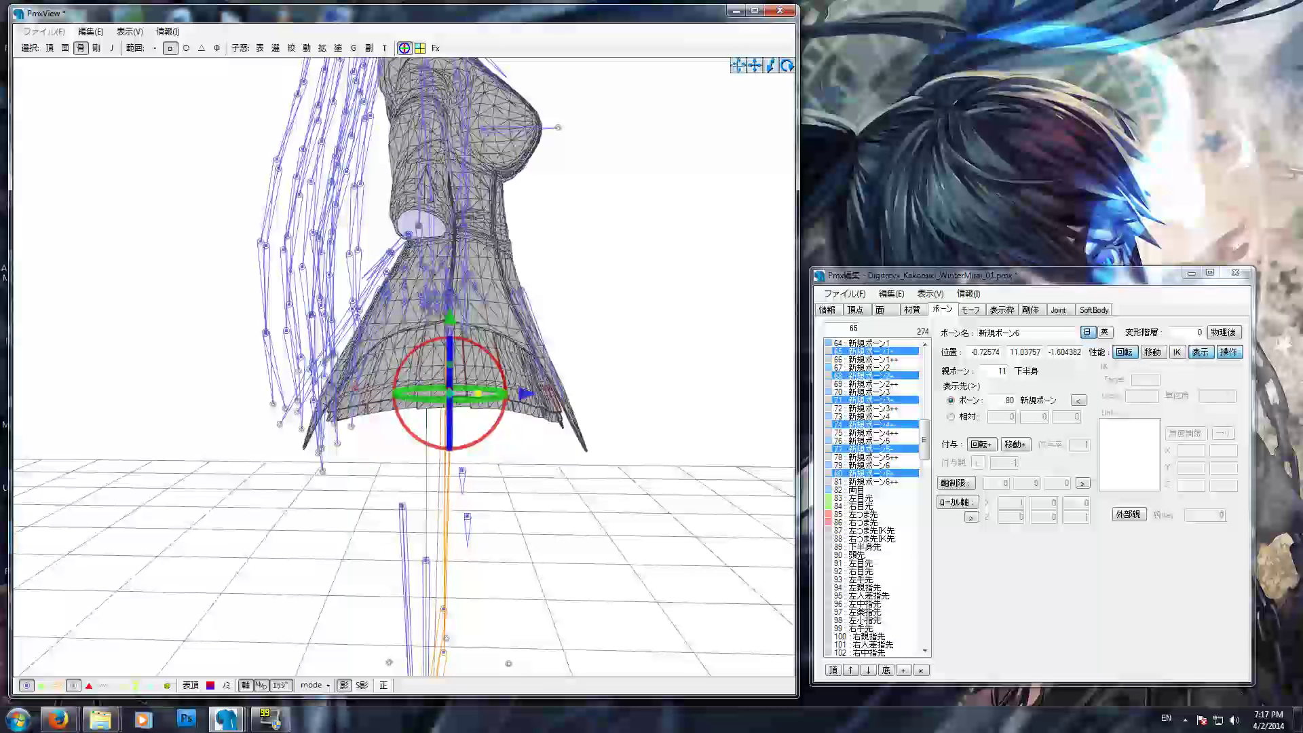
pyautogui.moveTo(448, 320); pyautogui.dragTo(447, 325)
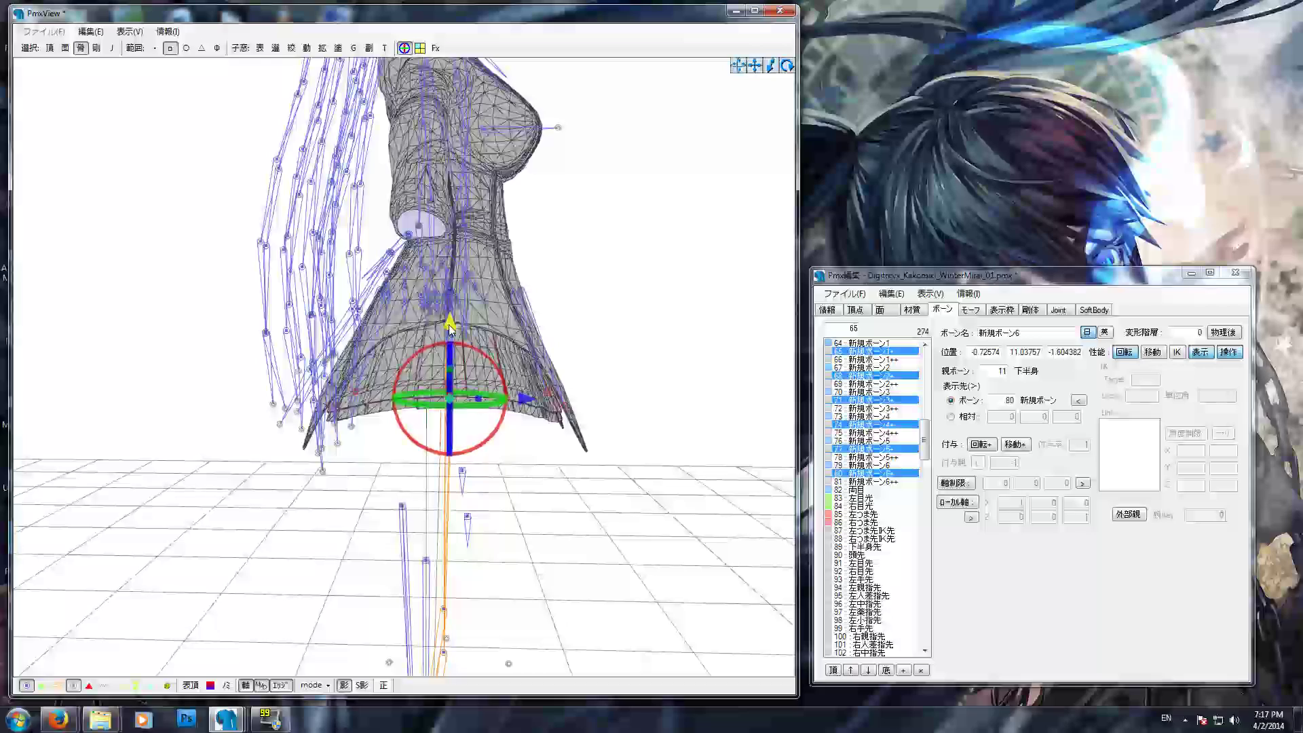
pyautogui.moveTo(496, 316); pyautogui.dragTo(440, 314, button='right')
pyautogui.moveTo(377, 490); pyautogui.dragTo(382, 438, button='middle')
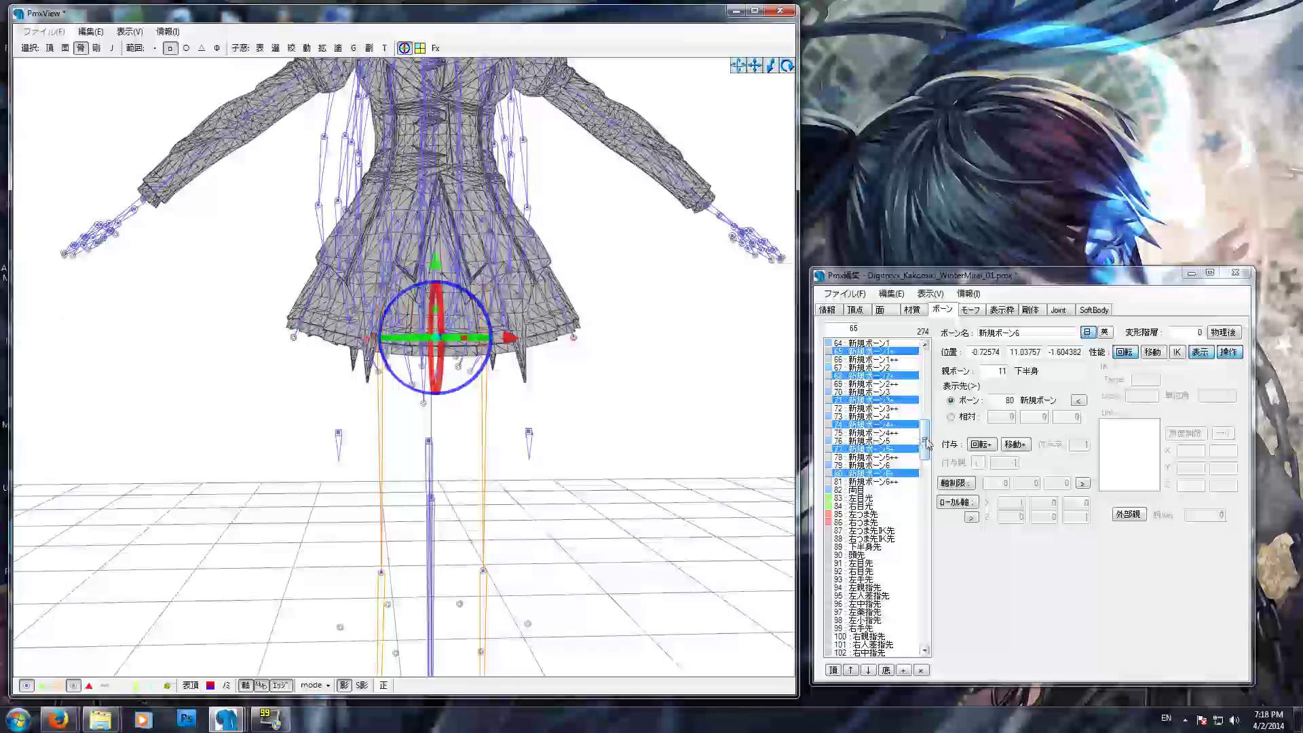
# Select the six end bones 新規ボーン1++ to 新規ボーン6++ together in the bone list.
pyautogui.scroll(2, 891, 405)
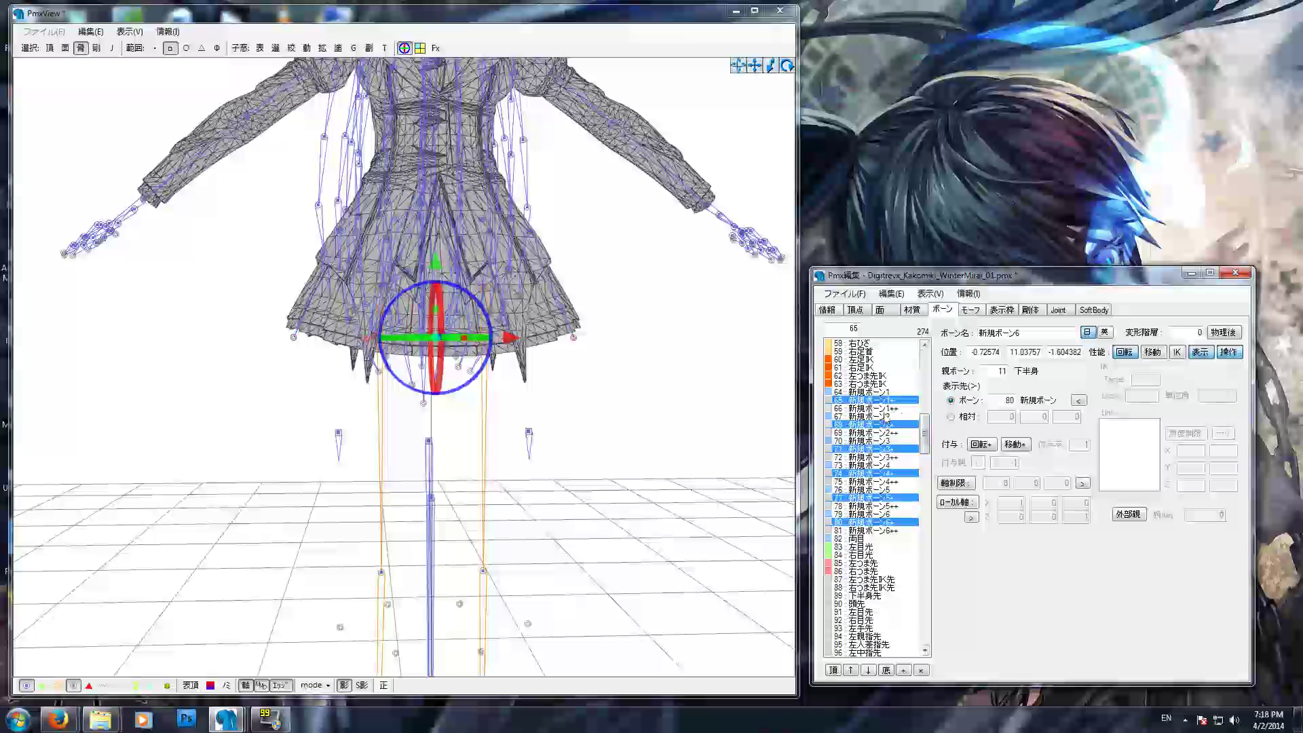
pyautogui.click(885, 408)
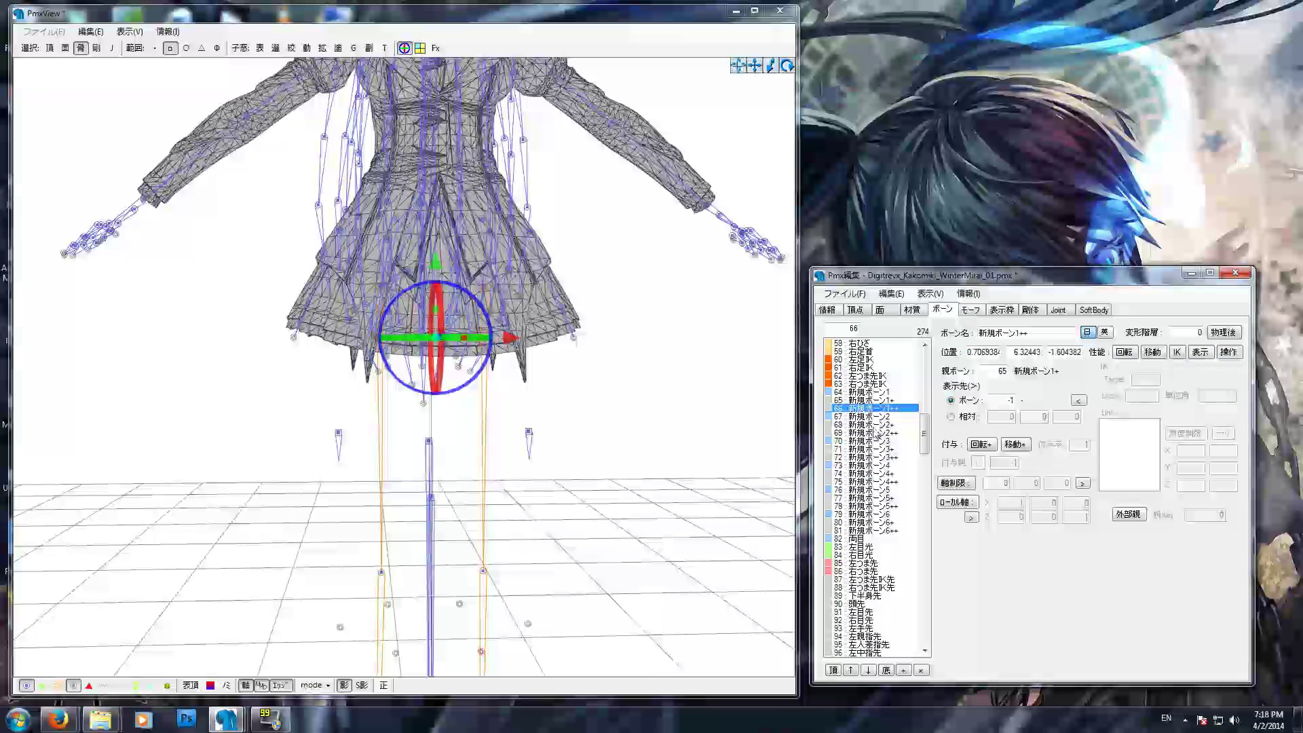
pyautogui.keyDown('ctrl'); pyautogui.click(869, 434); pyautogui.keyUp('ctrl')
pyautogui.keyDown('ctrl'); pyautogui.click(871, 457); pyautogui.keyUp('ctrl')
pyautogui.keyDown('ctrl'); pyautogui.click(871, 481); pyautogui.keyUp('ctrl')
pyautogui.keyDown('ctrl'); pyautogui.click(872, 505); pyautogui.keyUp('ctrl')
pyautogui.keyDown('ctrl'); pyautogui.click(872, 530); pyautogui.keyUp('ctrl')
# Move end bones 4++ to 6++ and end bones 1++ to 3++ outward along the X axis, away from the model's center.
pyautogui.moveTo(590, 524); pyautogui.dragTo(563, 500, button='right')
pyautogui.moveTo(307, 469); pyautogui.dragTo(420, 525)
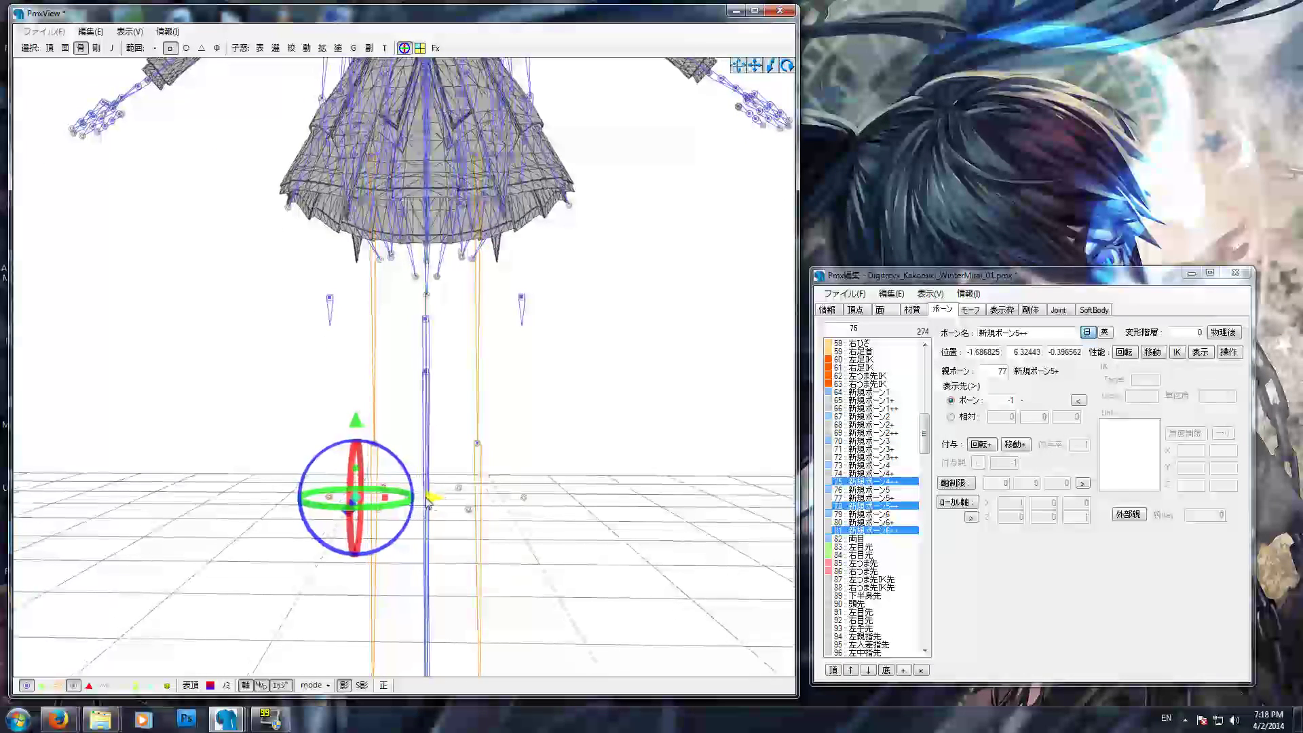
pyautogui.moveTo(443, 475); pyautogui.dragTo(551, 511)
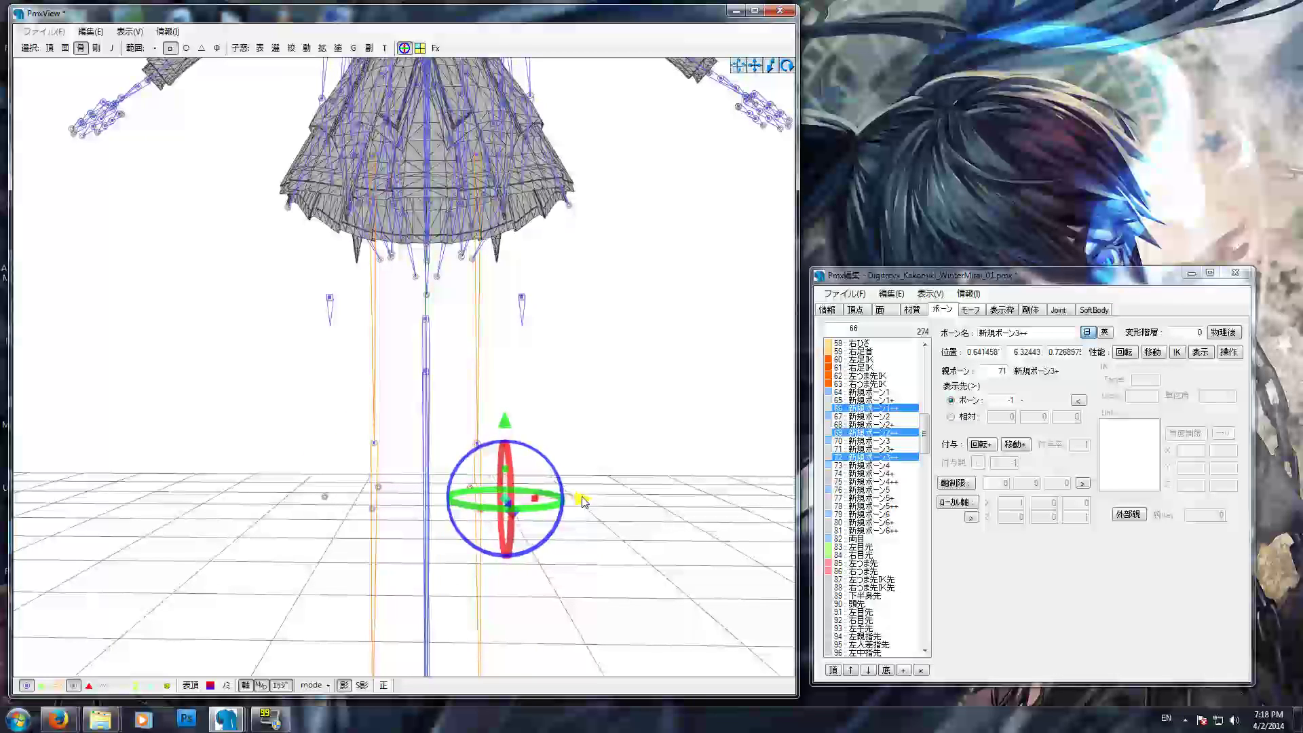
pyautogui.moveTo(615, 488); pyautogui.dragTo(610, 490, button='right')
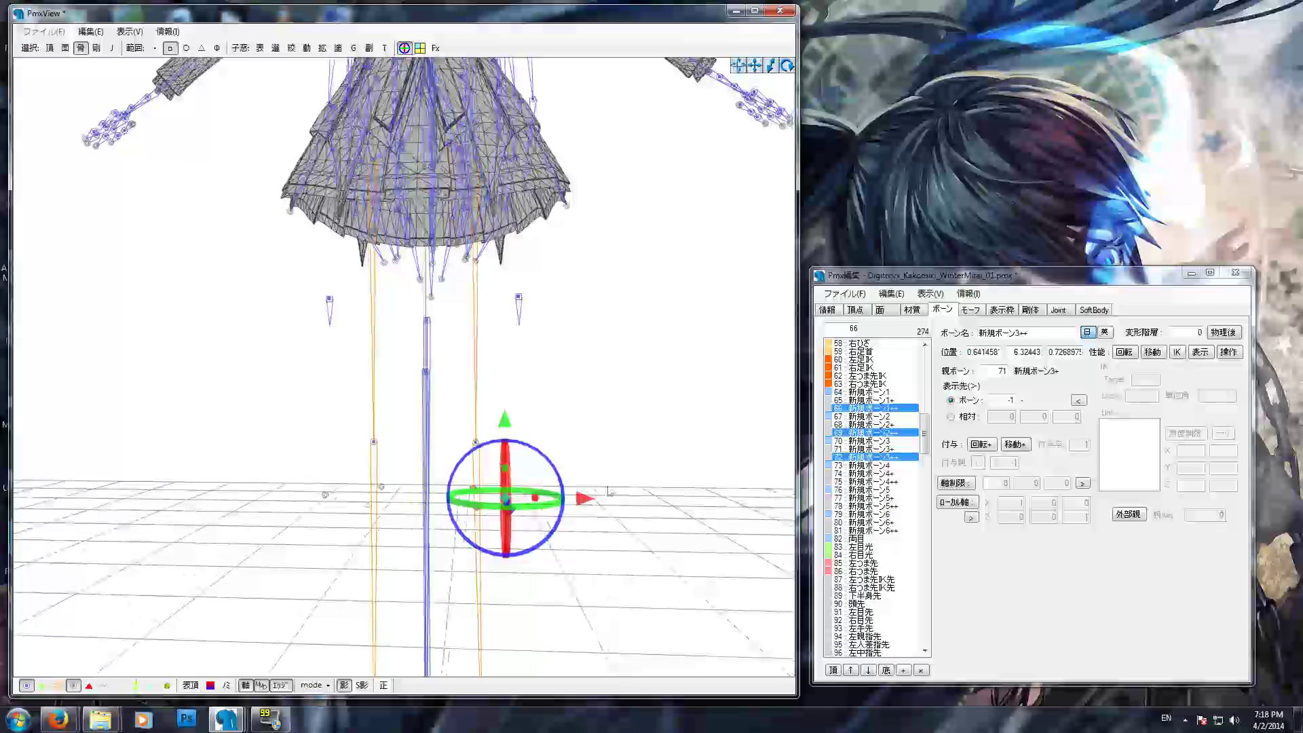
pyautogui.moveTo(389, 491); pyautogui.dragTo(378, 500, button='right')
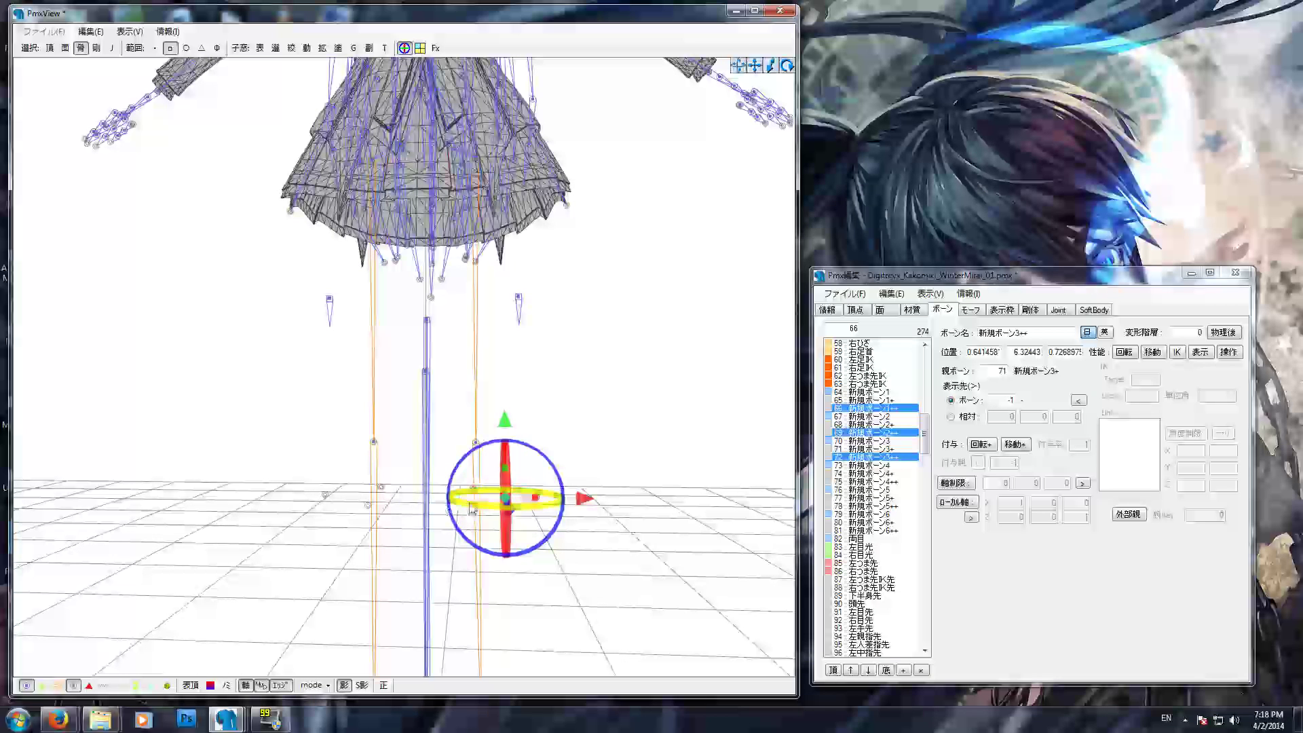
pyautogui.moveTo(459, 449); pyautogui.dragTo(460, 450, button='right')
pyautogui.moveTo(580, 464); pyautogui.dragTo(587, 464, button='right')
pyautogui.click(602, 463)
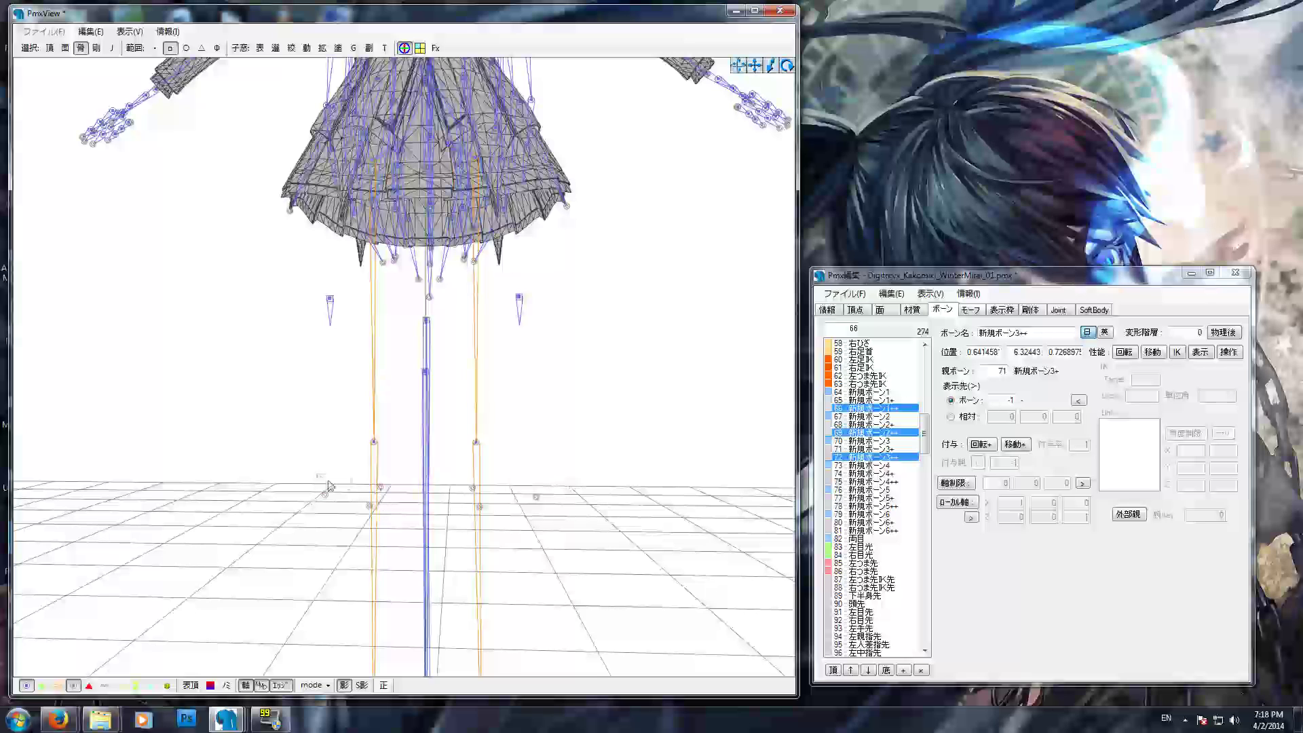
# Enable rotation (回転), movement (移動), IK, display (表示) and operation (操作) for all six end bones.
pyautogui.moveTo(313, 466); pyautogui.dragTo(554, 526)
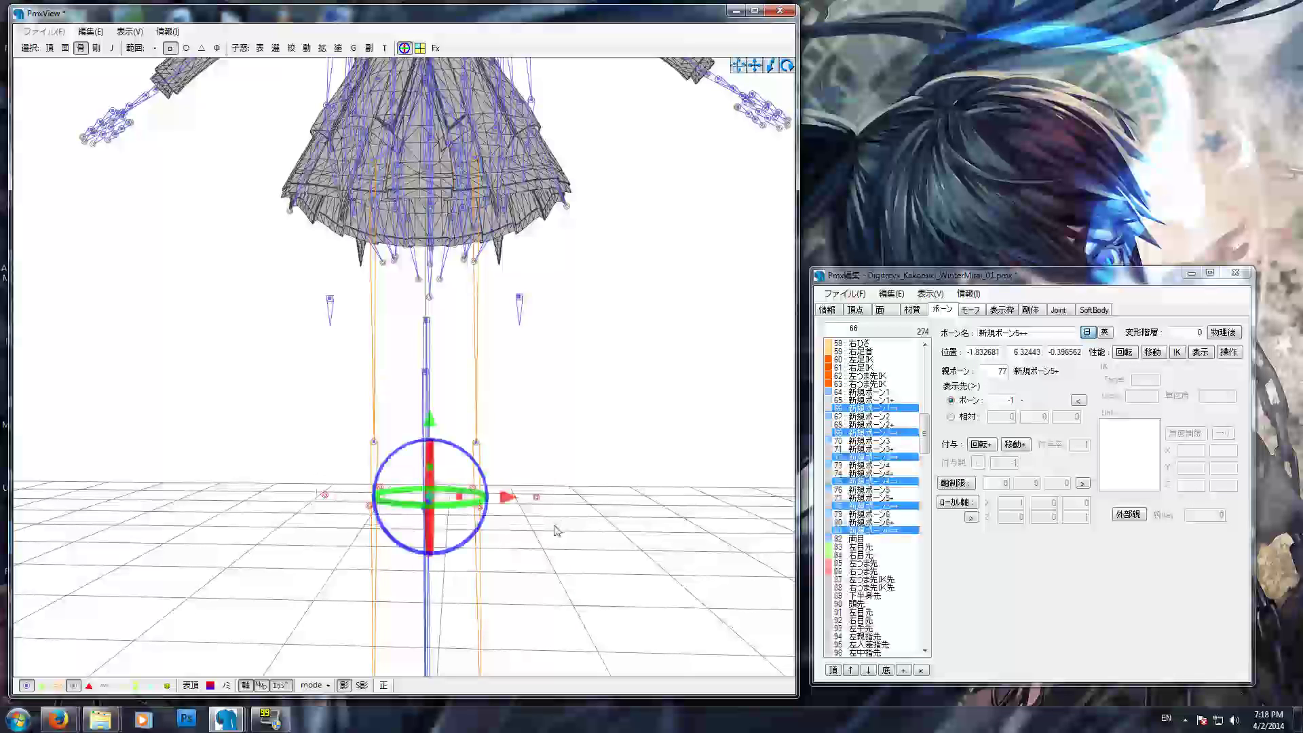
pyautogui.click(1124, 355)
pyautogui.click(1148, 352)
pyautogui.click(1183, 351)
pyautogui.click(1199, 351)
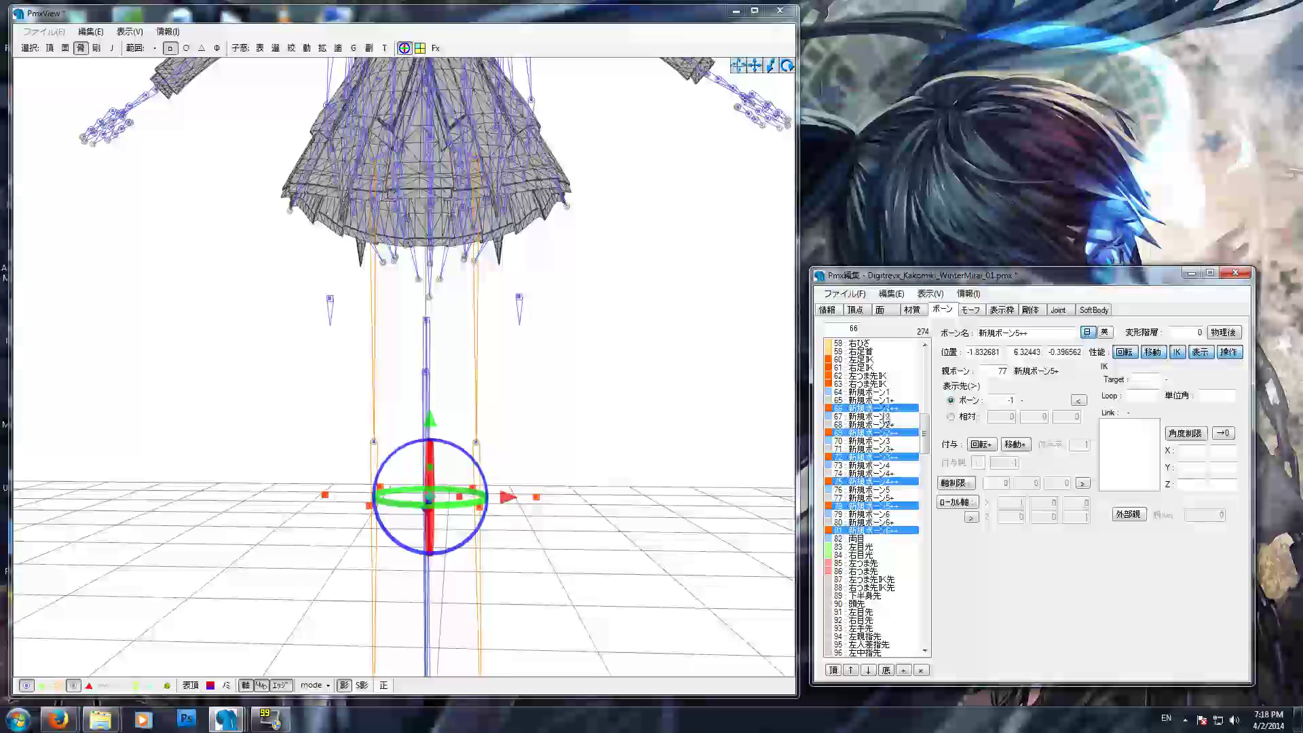
# Look up the index of the left leg bone 左足 and set bone 54 as parent of end bones 1++ to 3++.
pyautogui.click(885, 409)
pyautogui.keyDown('ctrl'); pyautogui.click(867, 432); pyautogui.keyUp('ctrl')
pyautogui.keyDown('ctrl'); pyautogui.click(865, 458); pyautogui.keyUp('ctrl')
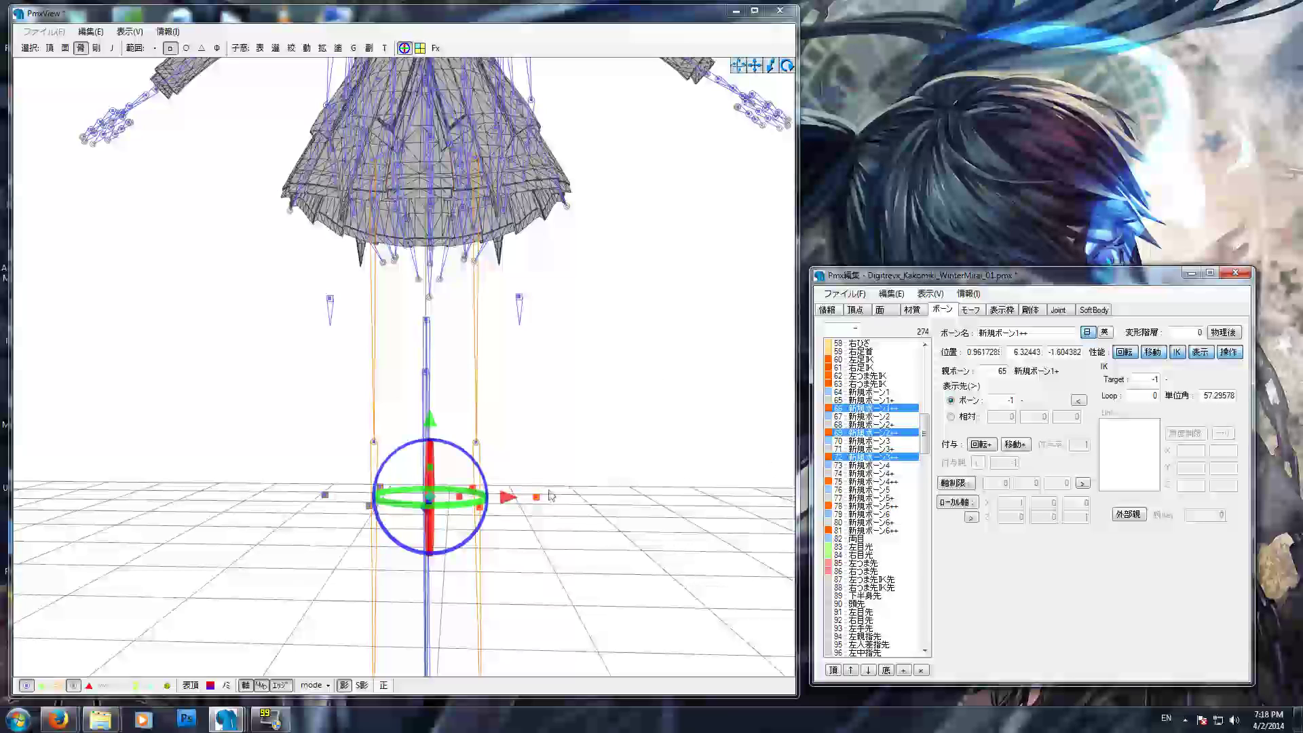
pyautogui.click(473, 160)
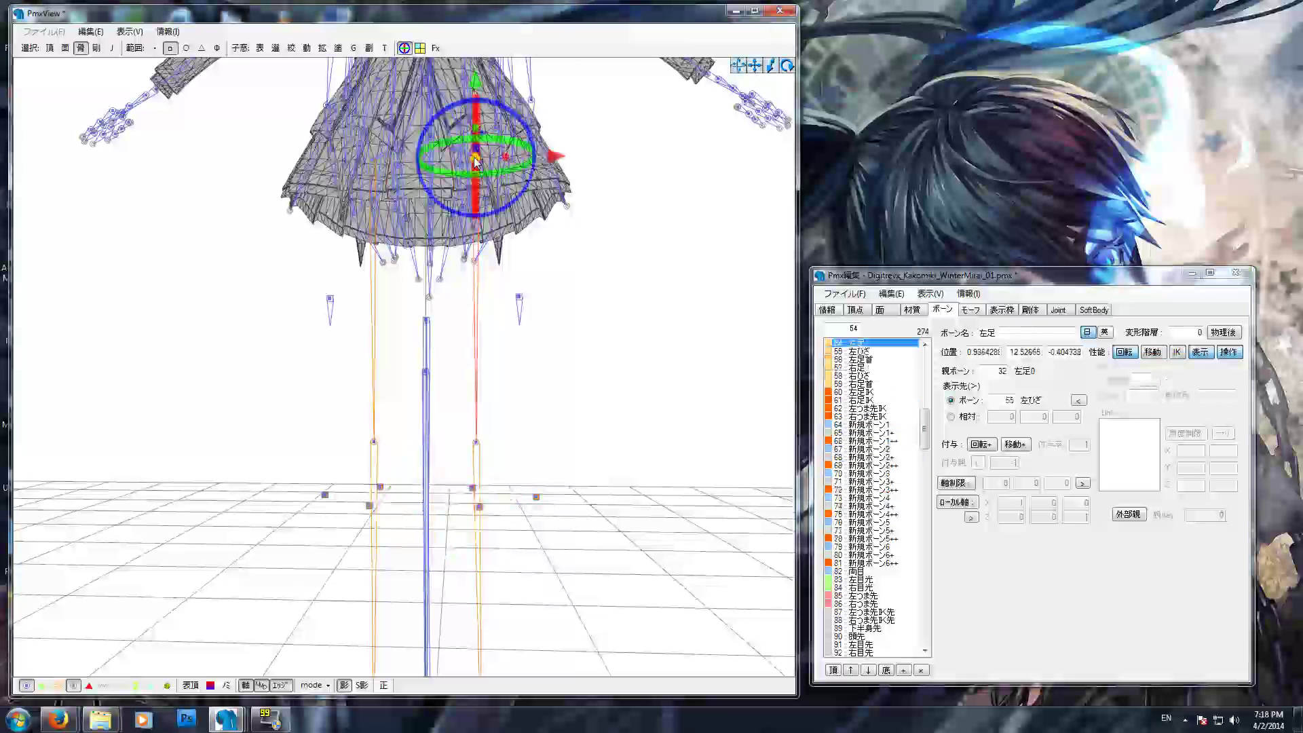
pyautogui.click(517, 339)
pyautogui.moveTo(459, 477); pyautogui.dragTo(544, 510)
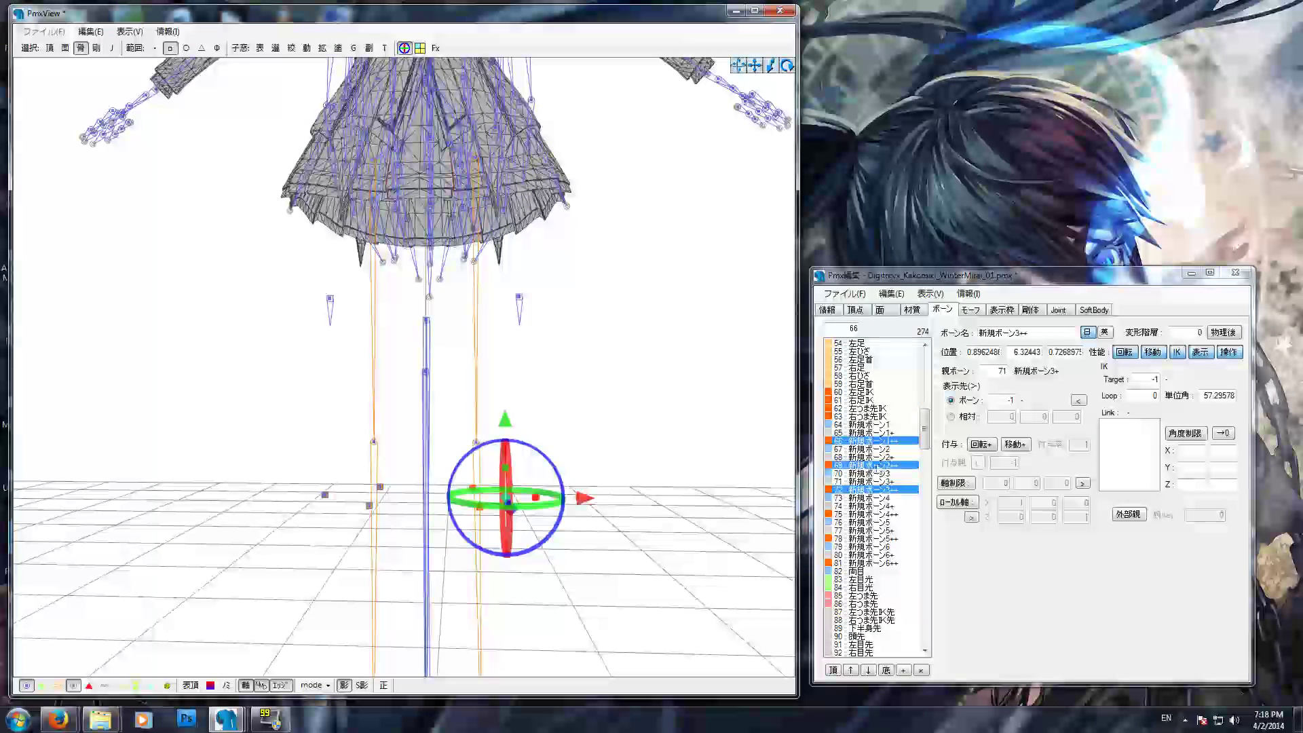
pyautogui.doubleClick(997, 370)
pyautogui.write('54')
pyautogui.click(529, 468)
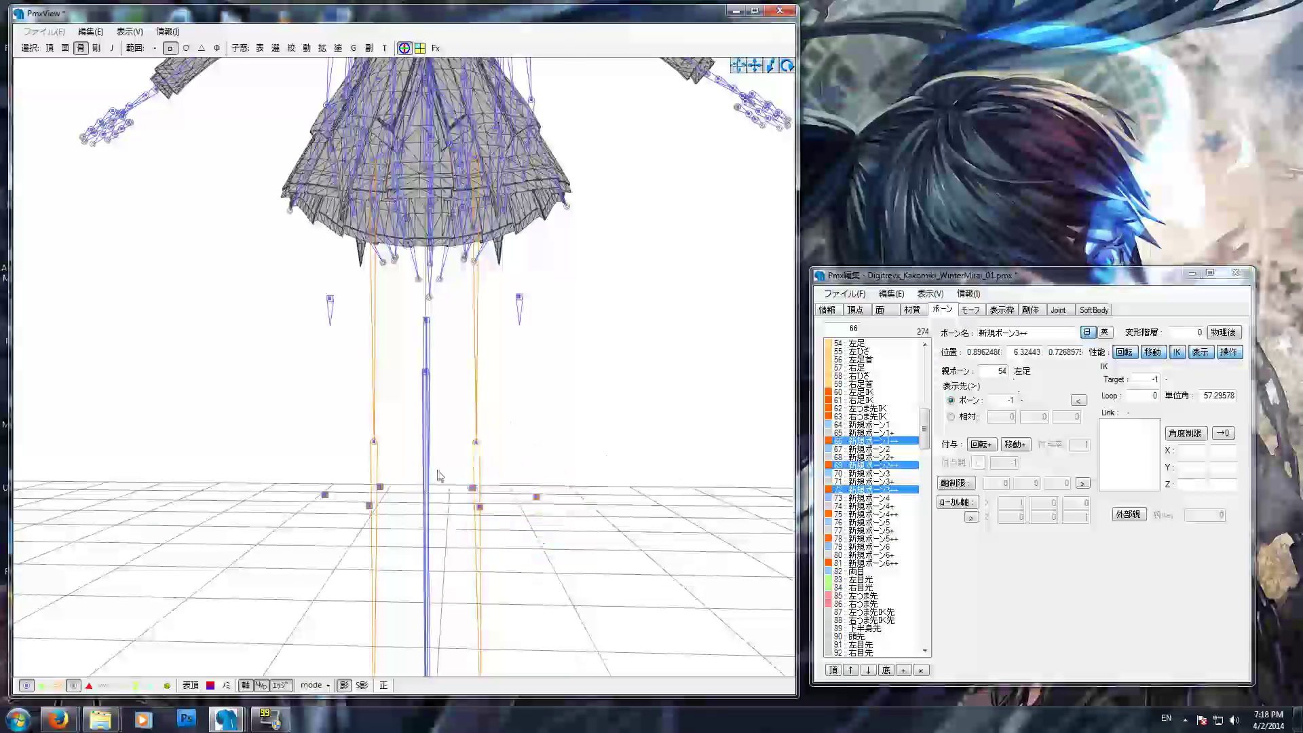
# Look up the index of the right leg bone 右足 and set bone 57 as parent of end bones 4++ to 6++.
pyautogui.click(376, 168)
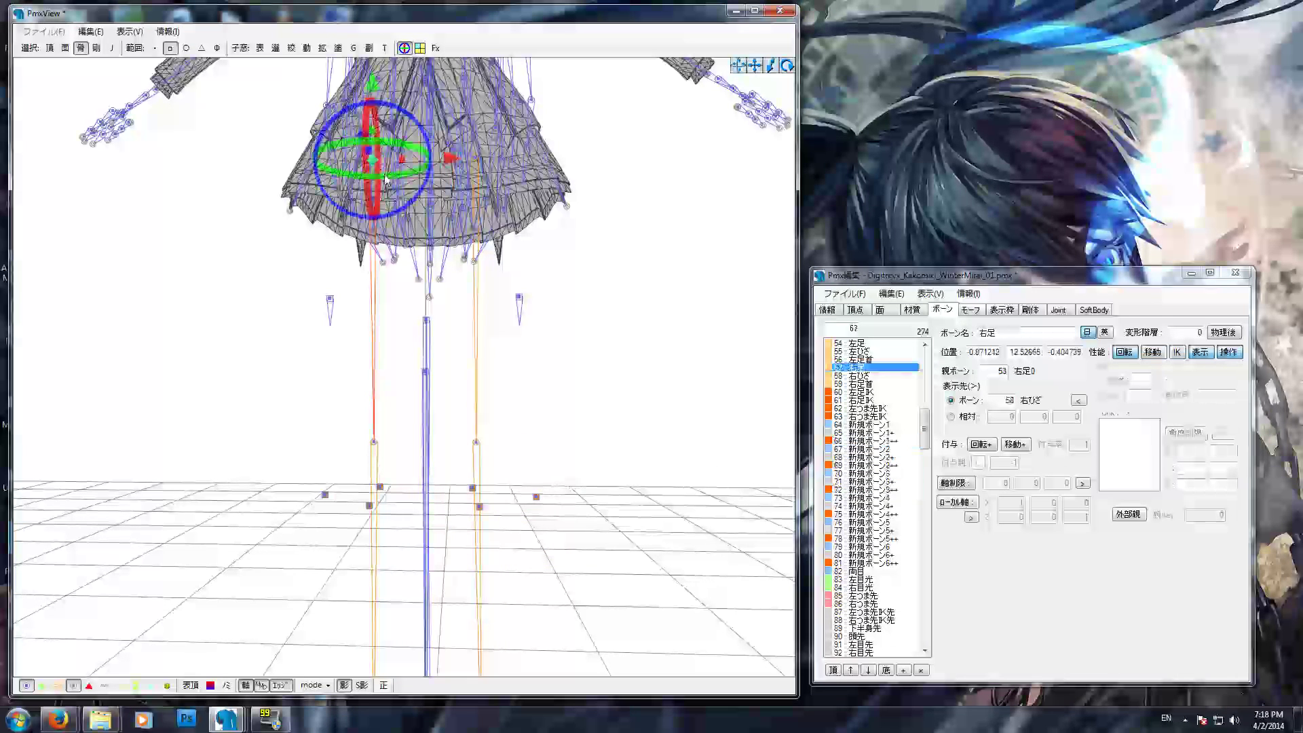
pyautogui.click(656, 370)
pyautogui.moveTo(311, 483); pyautogui.dragTo(399, 519)
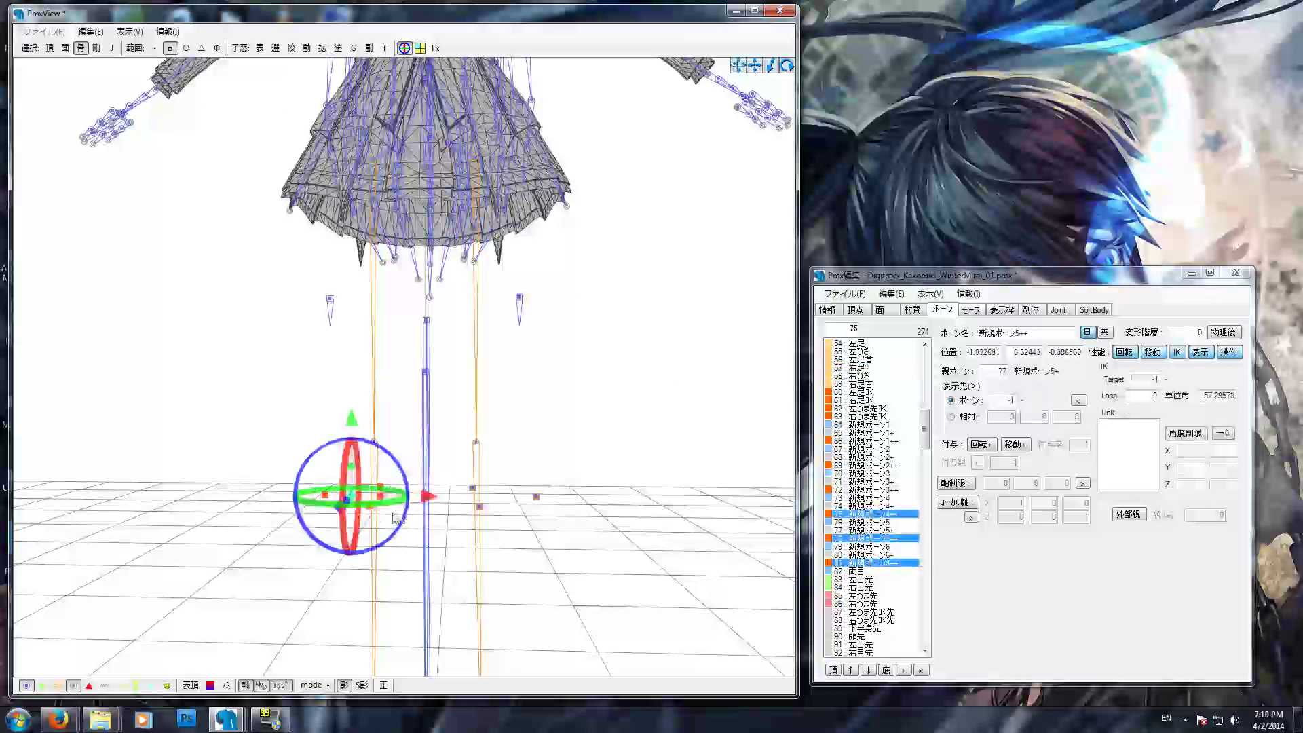
pyautogui.click(1044, 376)
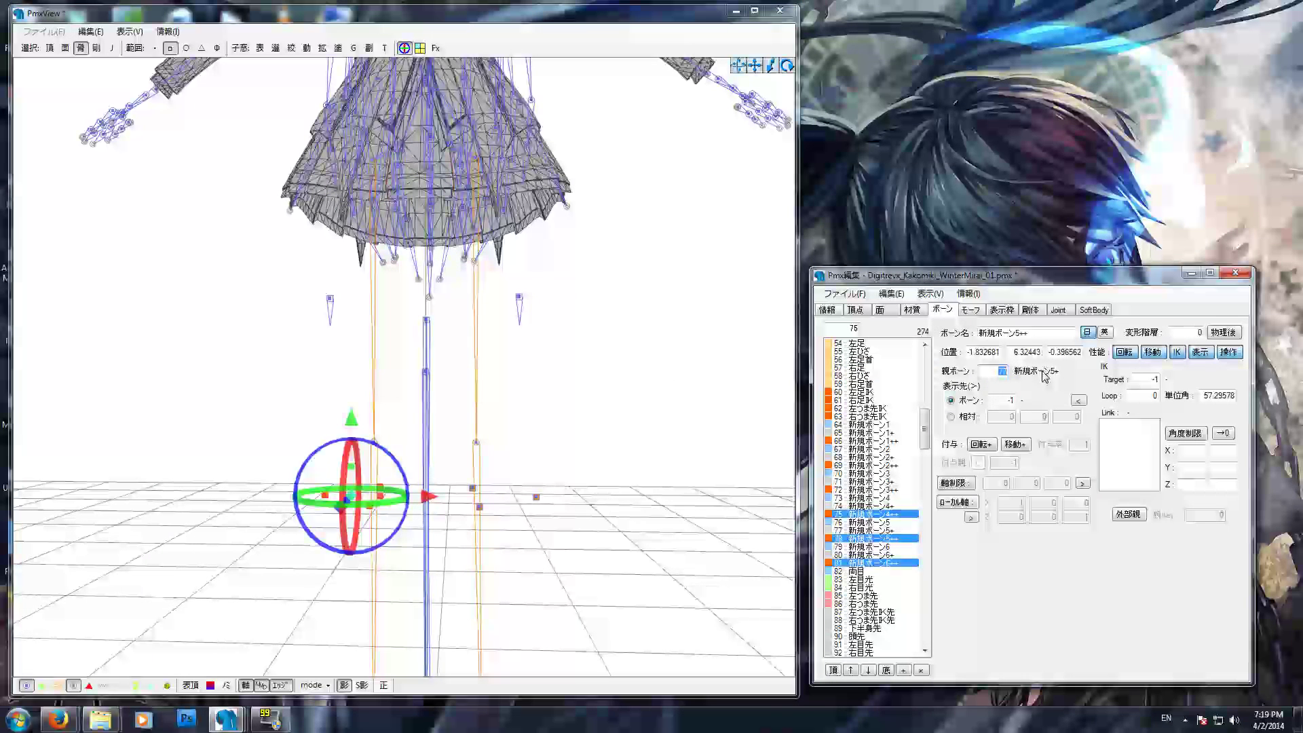
pyautogui.write('57')
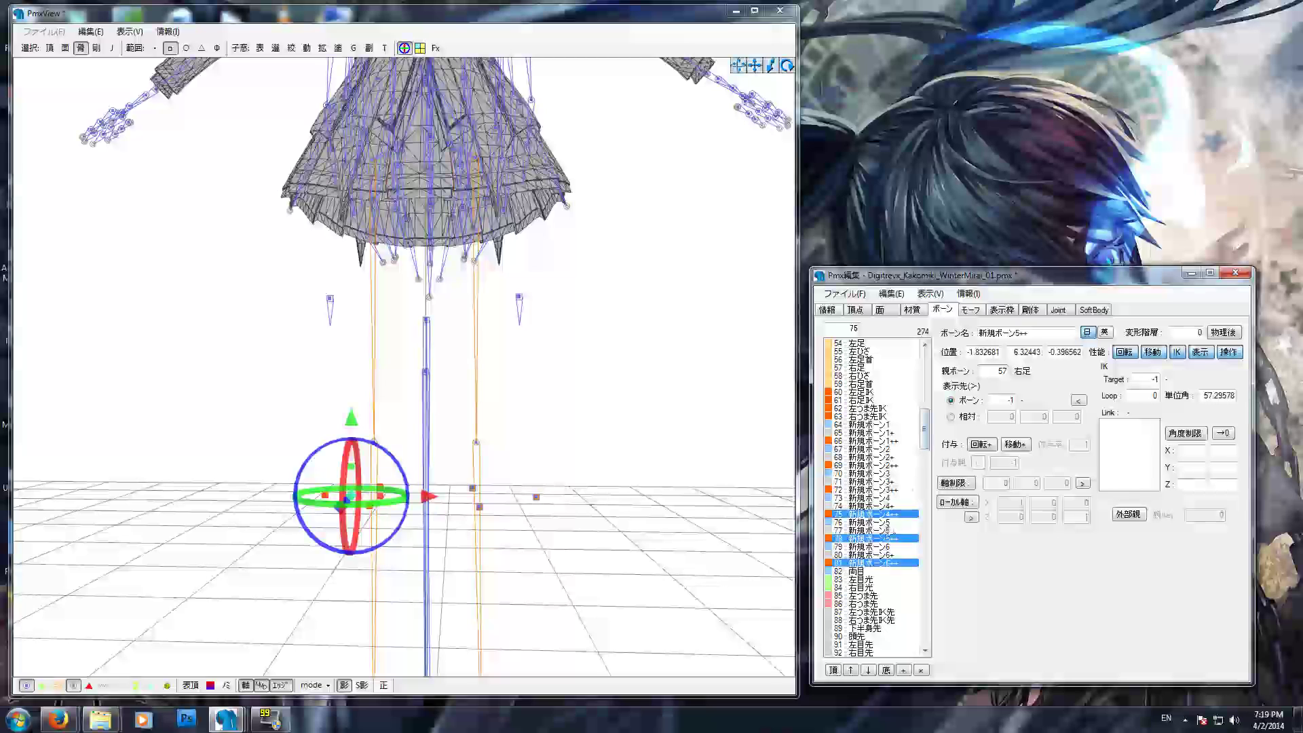
pyautogui.click(642, 500)
pyautogui.moveTo(306, 486); pyautogui.dragTo(397, 520)
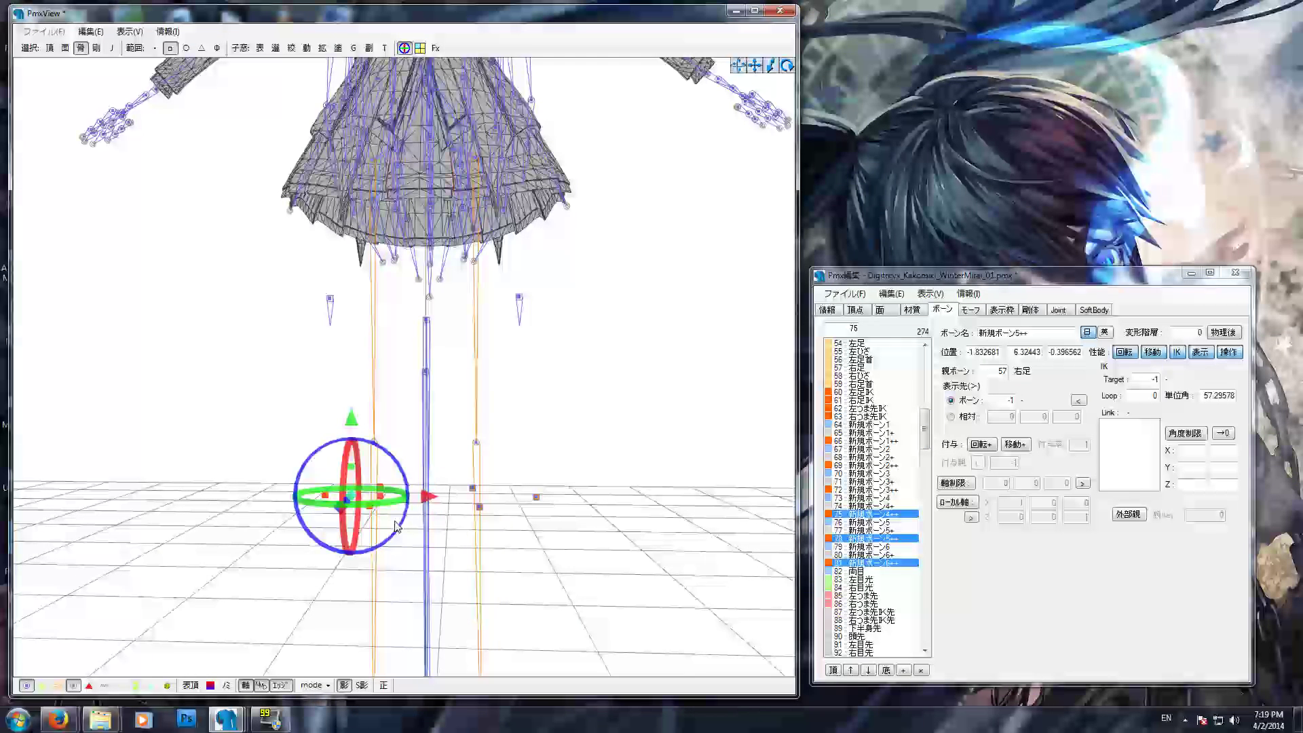
# Set the IK target of 新規ボーン1++ to bone 65 and of 新規ボーン2++ to bone 68.
pyautogui.click(882, 441)
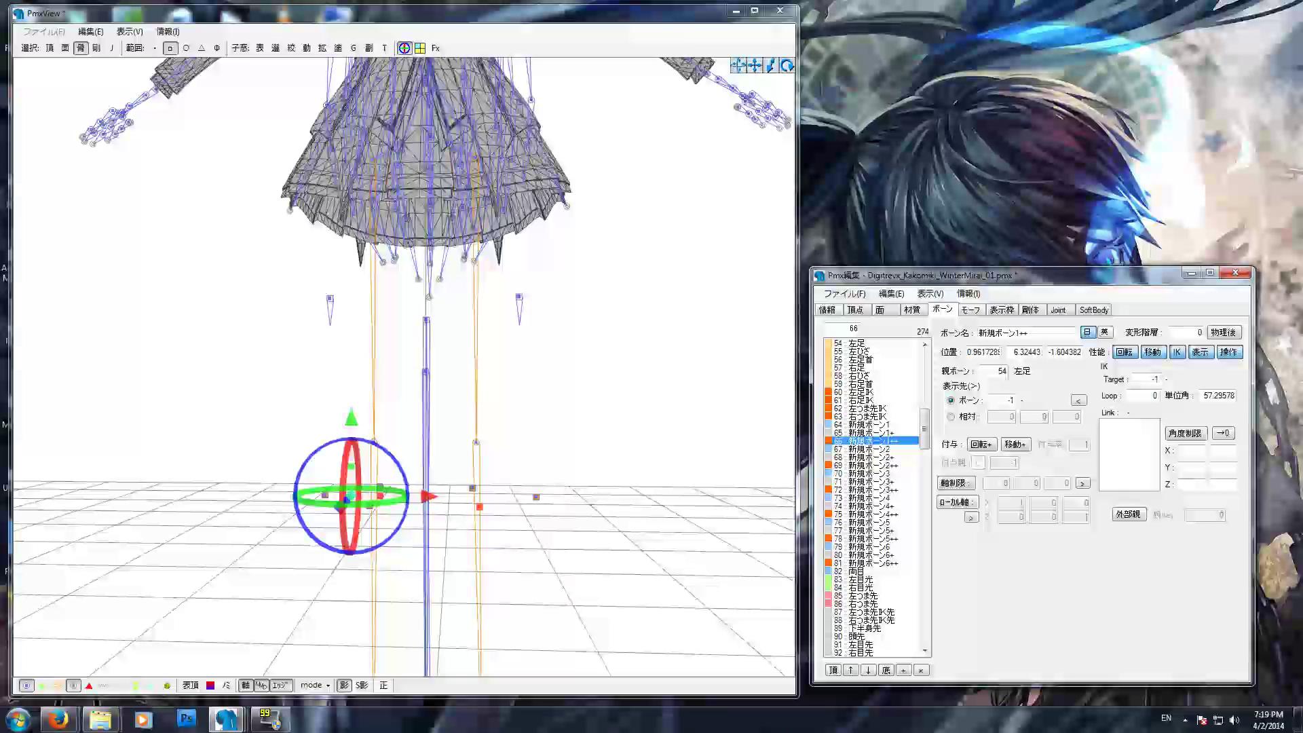
pyautogui.doubleClick(1155, 379)
pyautogui.write('65')
pyautogui.press('Down')
pyautogui.press('Down')
pyautogui.press('Down')
pyautogui.doubleClick(1155, 379)
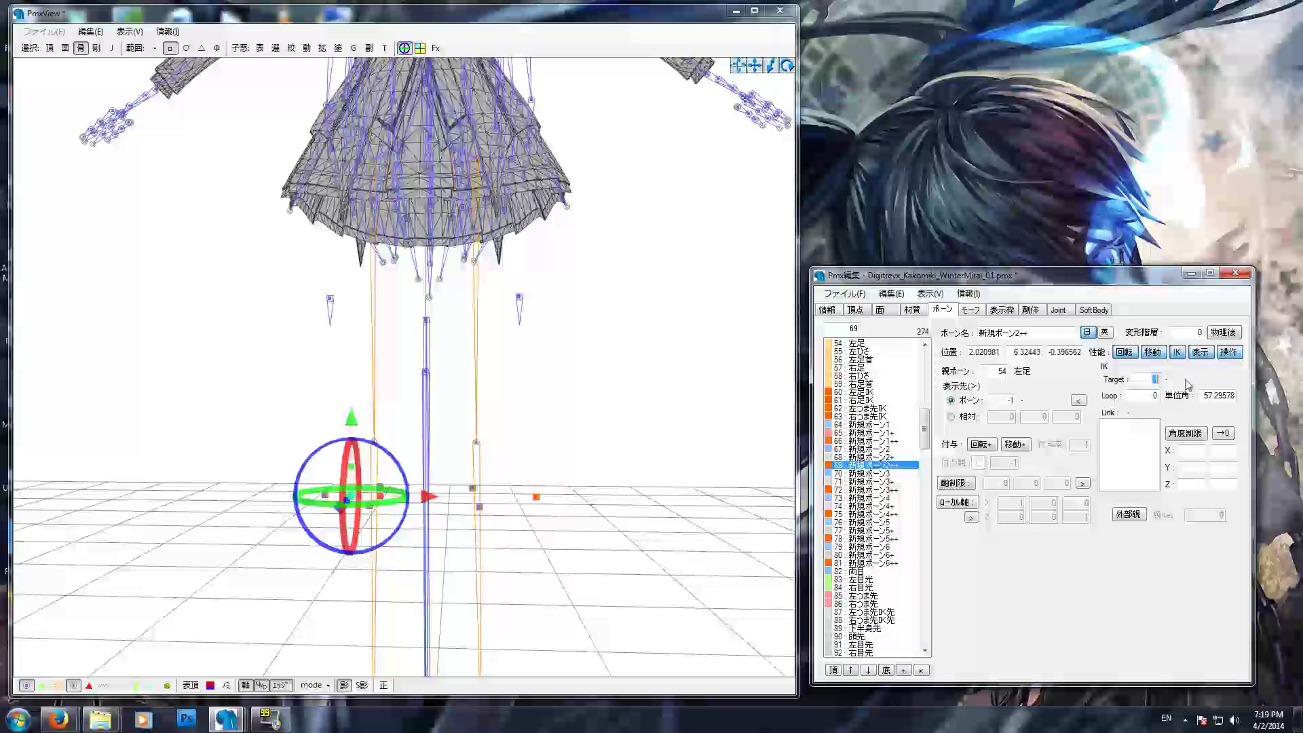
pyautogui.press('BackSpace')
pyautogui.write('68')
# Set the IK target of 新規ボーン3++ to bone 71 and of 新規ボーン4++ to bone 74.
pyautogui.press('Down')
pyautogui.press('Down')
pyautogui.press('Down')
pyautogui.doubleClick(1155, 379)
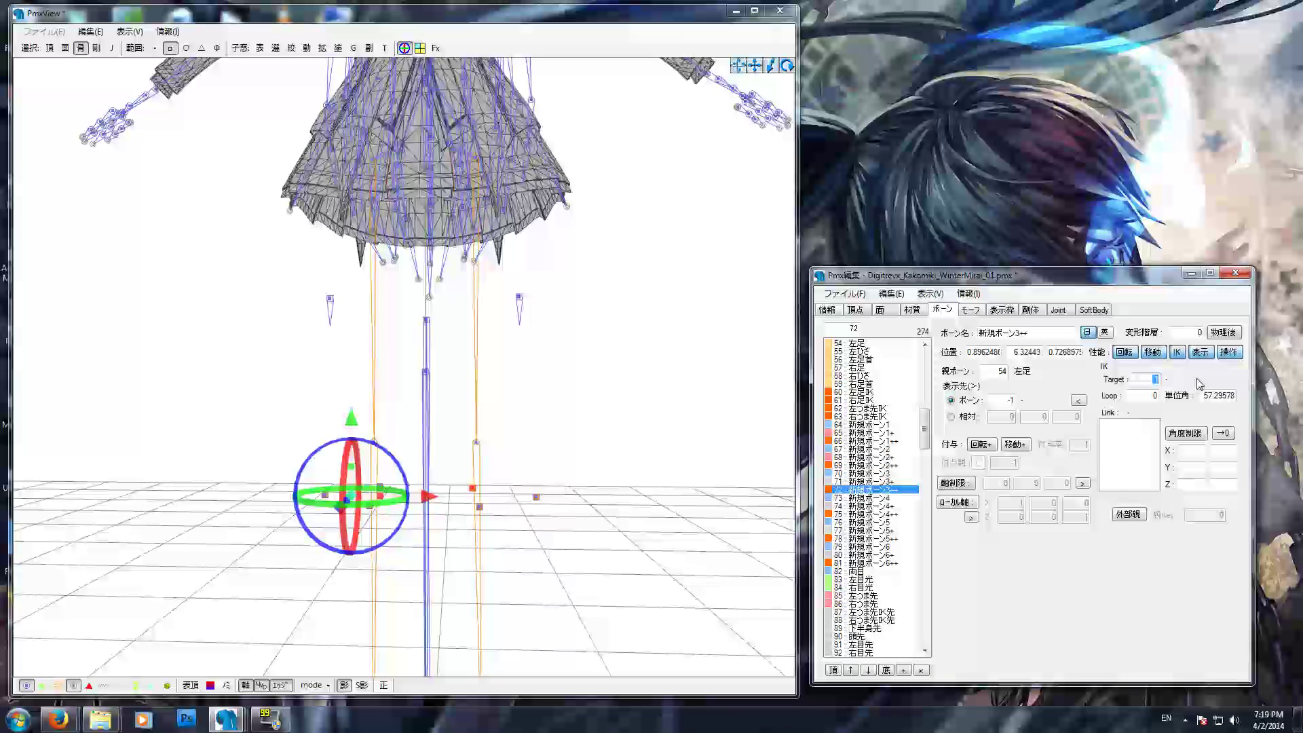
pyautogui.write('71')
pyautogui.click(877, 515)
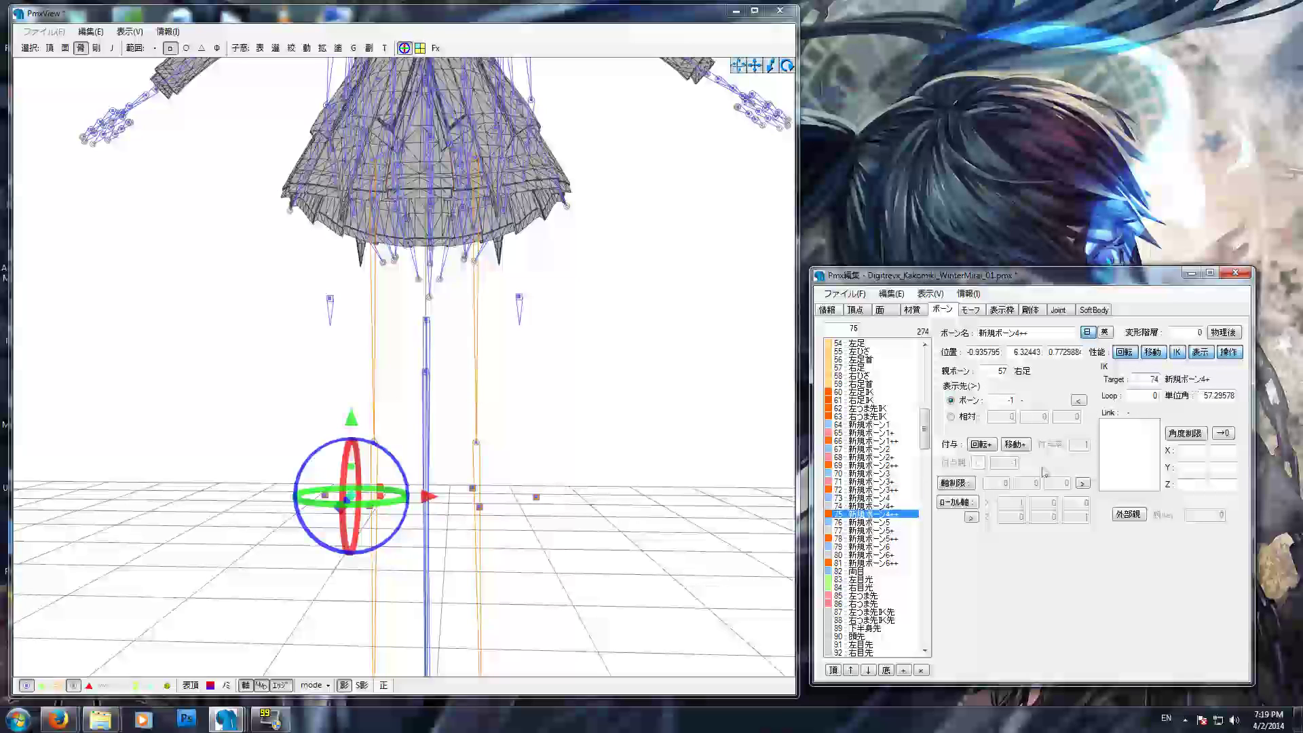
# Set the IK target of 新規ボーン5++ to bone 77 and of 新規ボーン6++ to bone 80.
pyautogui.click(875, 539)
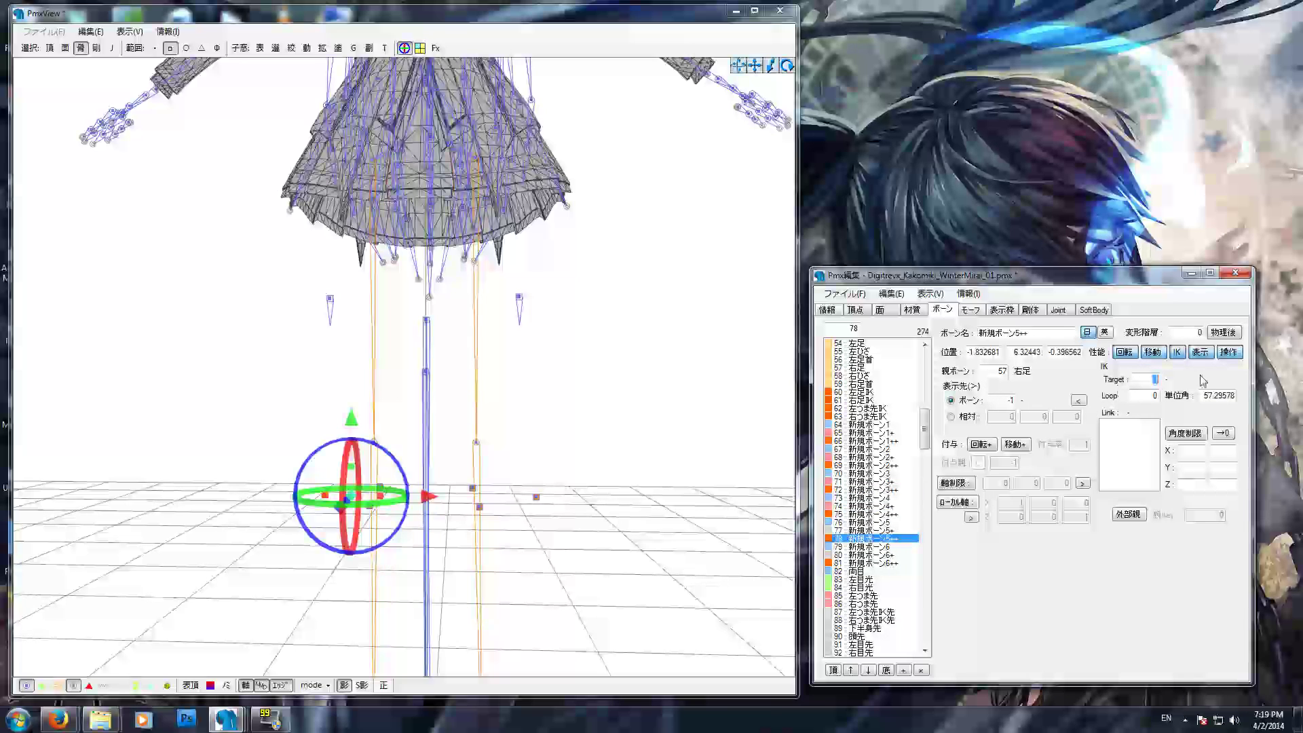
pyautogui.write('78')
pyautogui.press('BackSpace')
pyautogui.write('7')
pyautogui.click(870, 563)
pyautogui.moveTo(1152, 379); pyautogui.dragTo(1175, 380)
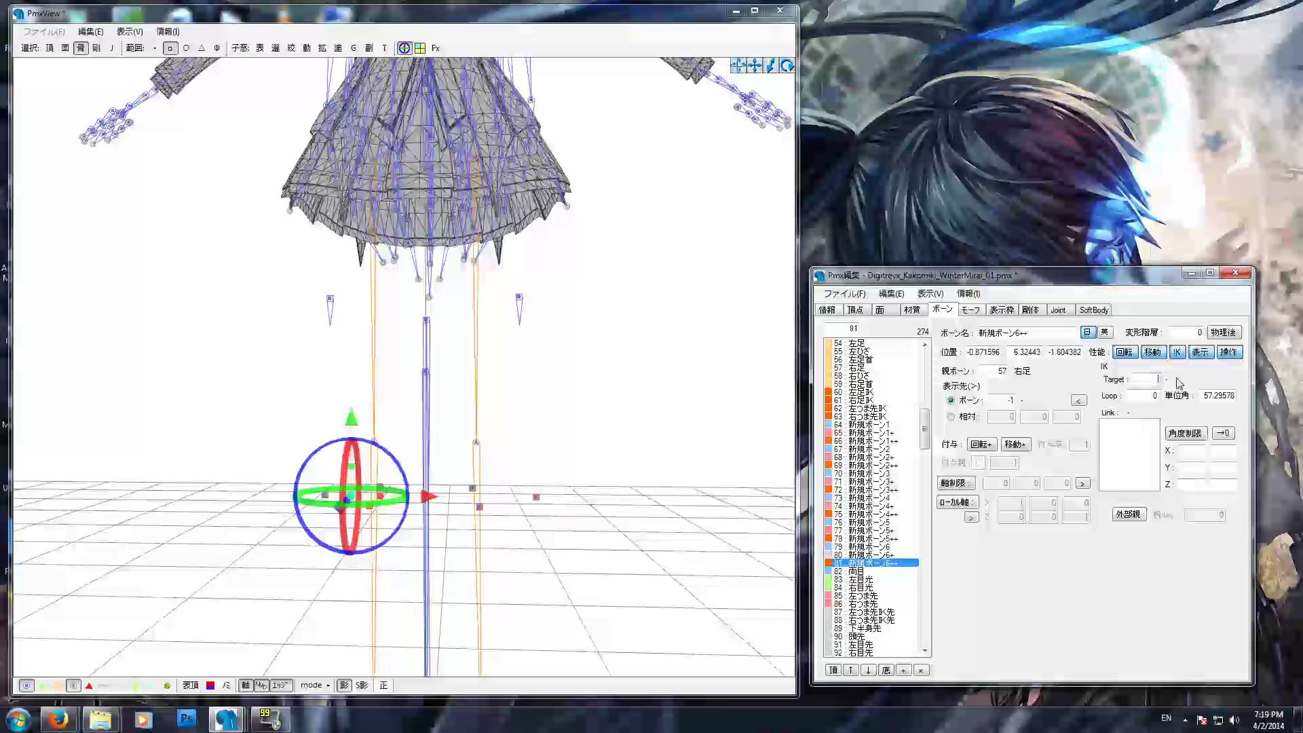
pyautogui.write('80')
# Set the IK loop count to 15 and the unit angle to 115 for all six end bones, 新規ボーン1++ to 6++.
pyautogui.click(866, 539)
pyautogui.keyDown('ctrl'); pyautogui.click(862, 563); pyautogui.keyUp('ctrl')
pyautogui.keyDown('ctrl'); pyautogui.click(864, 513); pyautogui.keyUp('ctrl')
pyautogui.keyDown('ctrl'); pyautogui.click(862, 489); pyautogui.keyUp('ctrl')
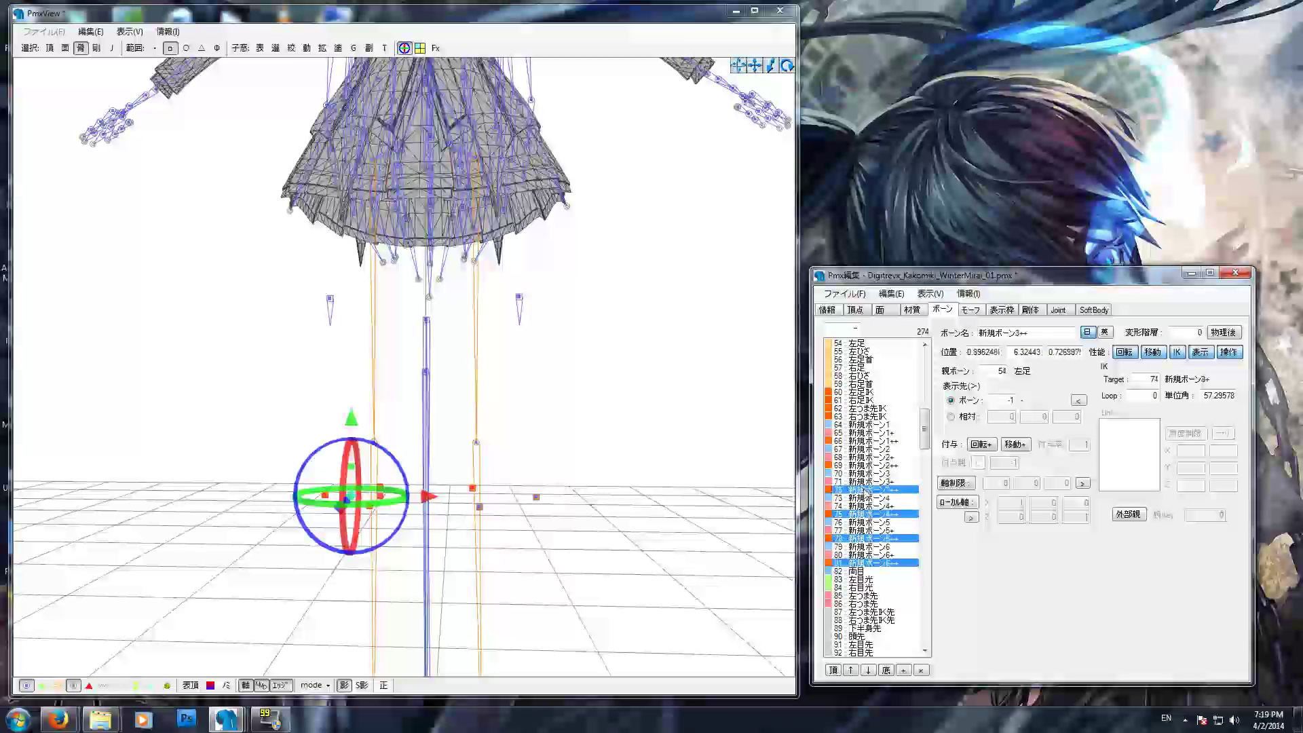
pyautogui.keyDown('ctrl'); pyautogui.click(863, 466); pyautogui.keyUp('ctrl')
pyautogui.keyDown('ctrl'); pyautogui.click(863, 441); pyautogui.keyUp('ctrl')
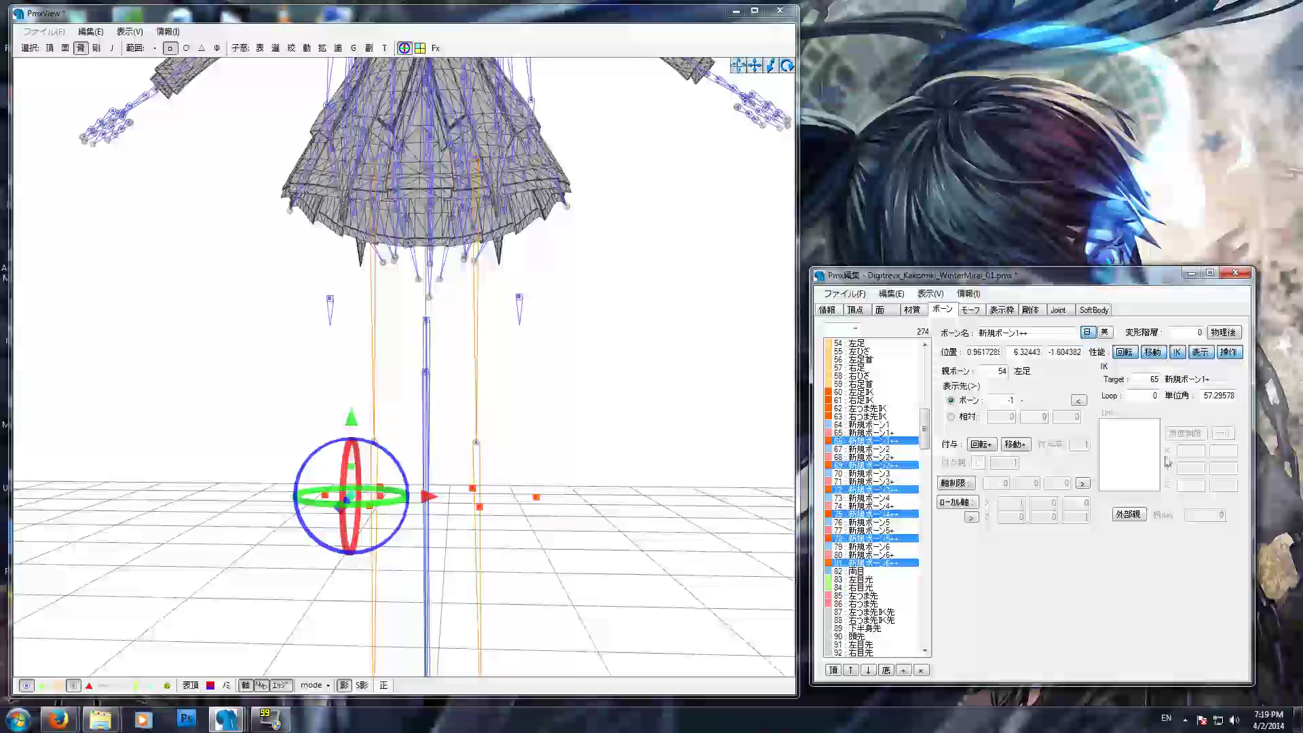
pyautogui.moveTo(1203, 394); pyautogui.dragTo(1277, 399)
pyautogui.write('115')
pyautogui.click(904, 432)
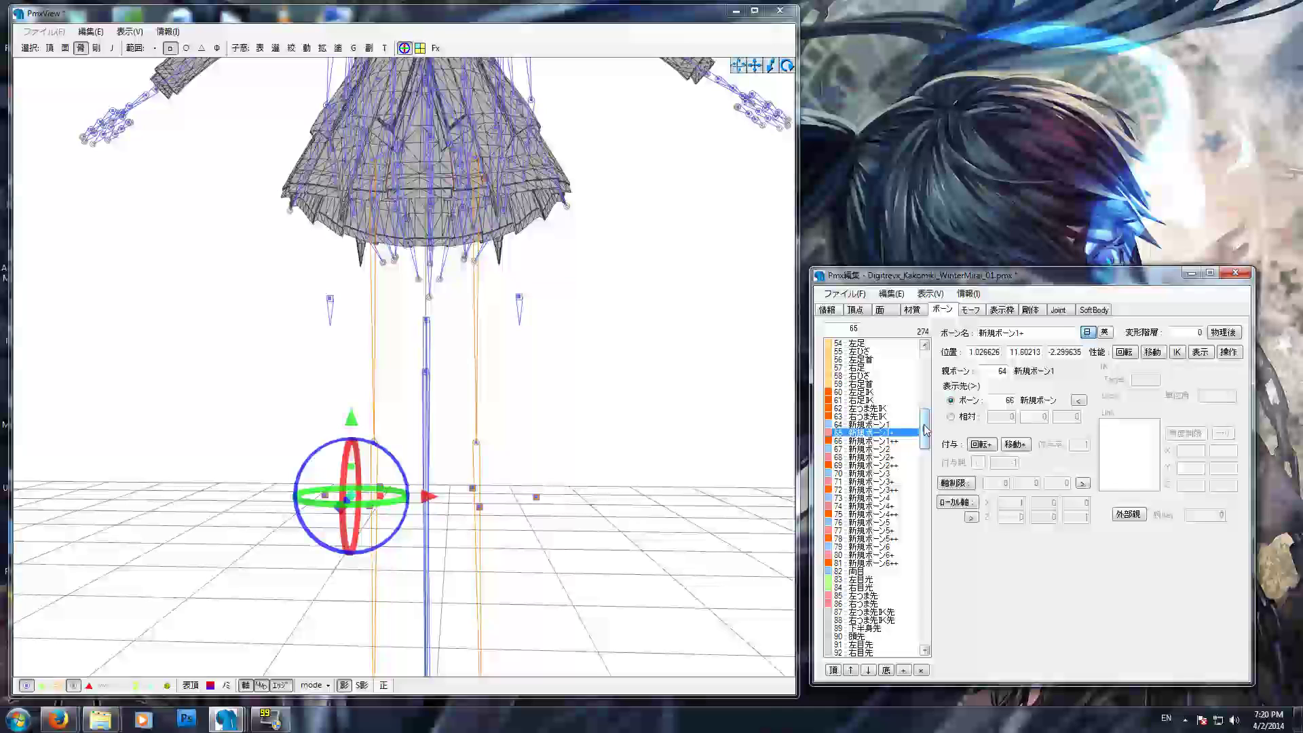
# Copy the index of 新規ボーン1 and add it as an IK link of 新規ボーン1++.
pyautogui.moveTo(924, 424); pyautogui.dragTo(924, 426)
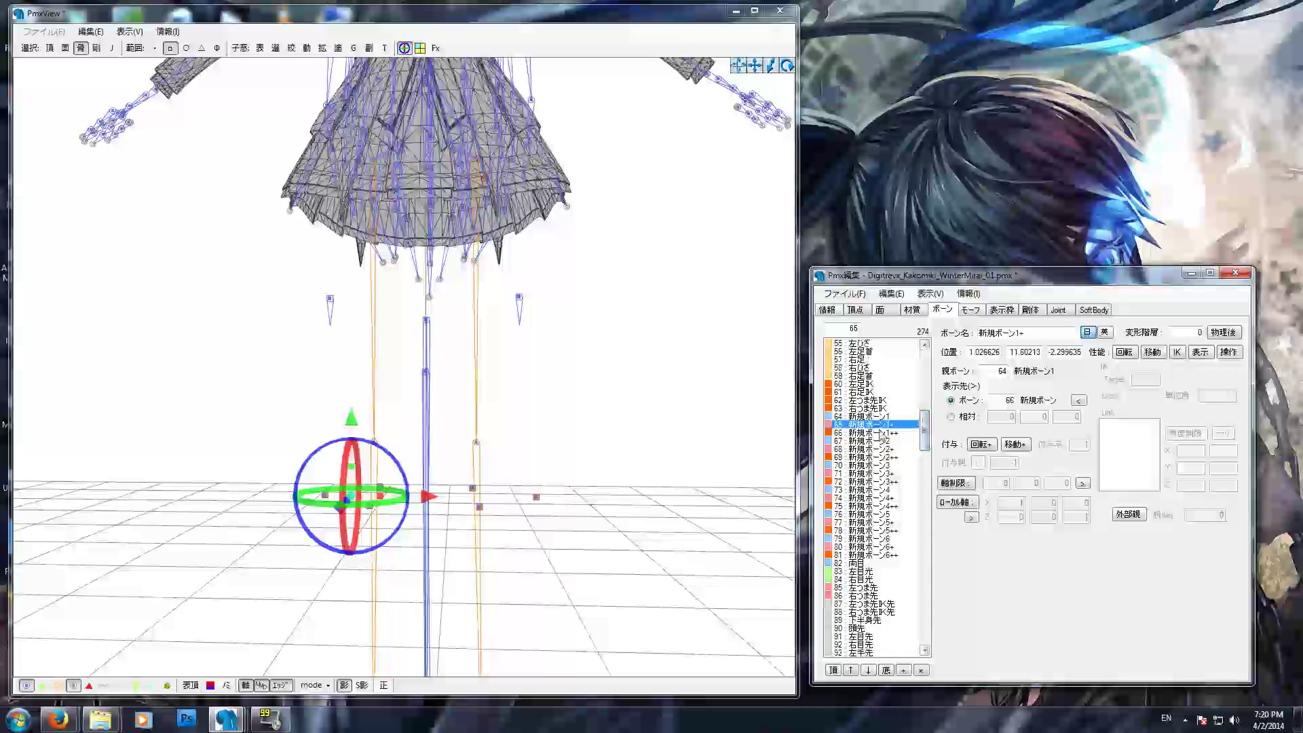
pyautogui.click(858, 416)
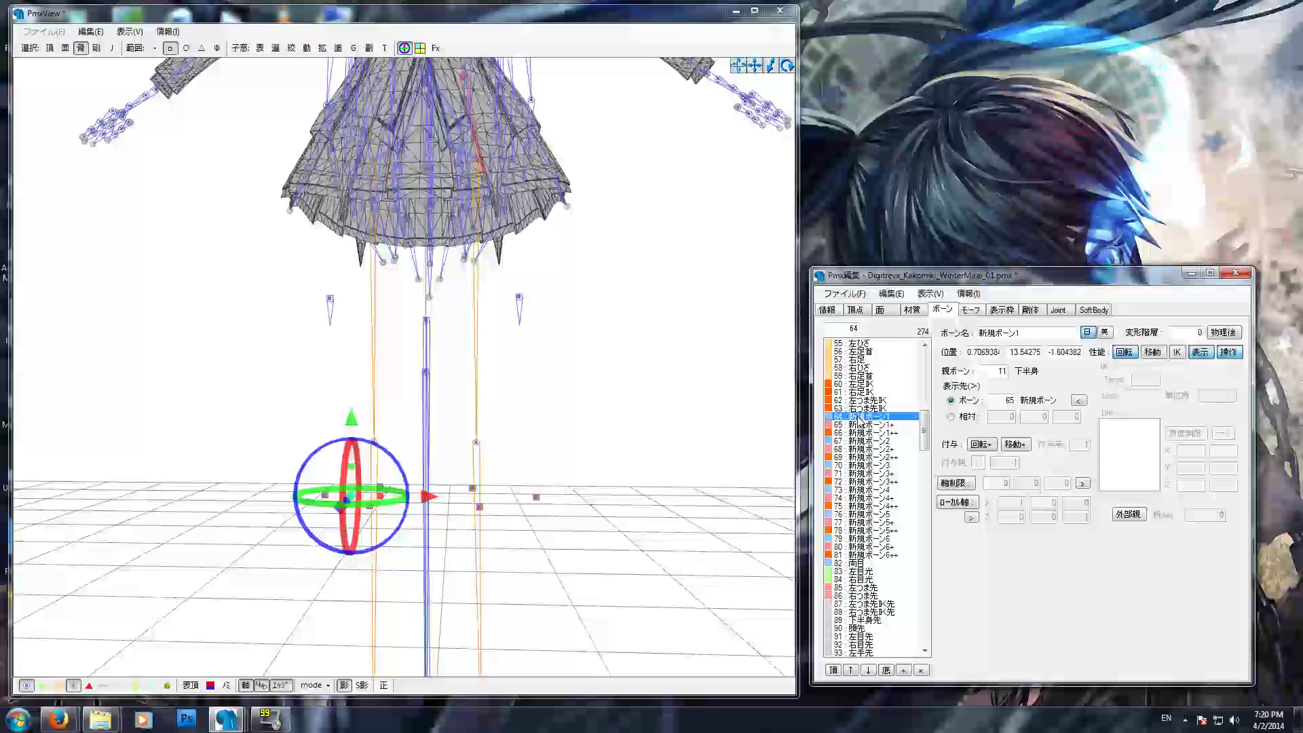
pyautogui.scroll(5, 625, 509)
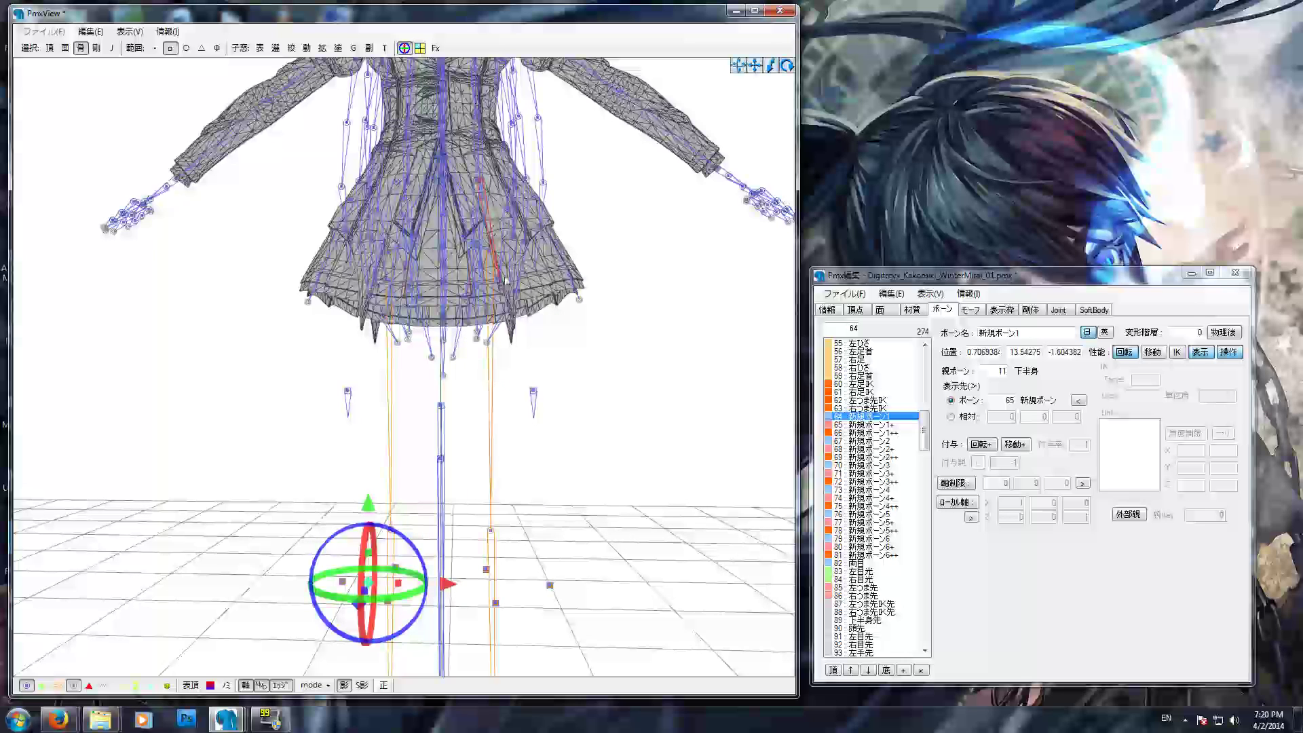
pyautogui.scroll(2, 568, 449)
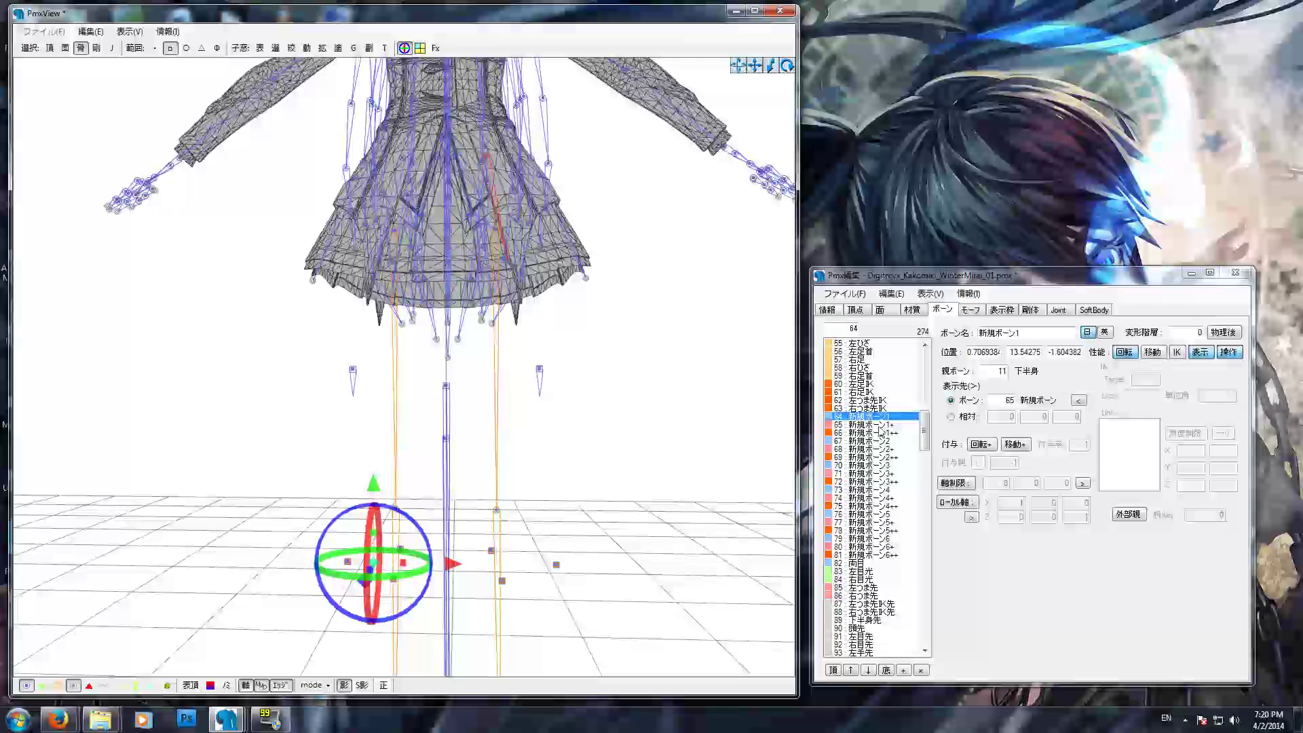
pyautogui.rightClick(875, 424)
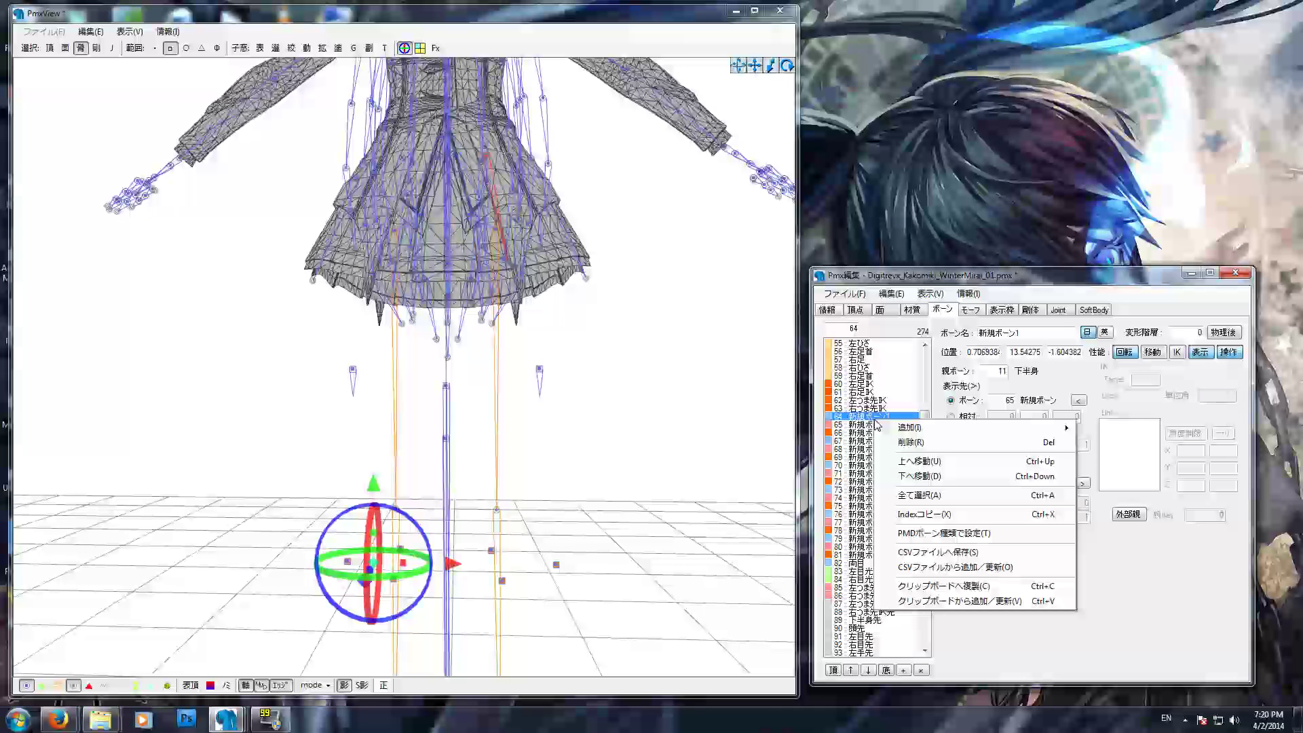
pyautogui.click(919, 516)
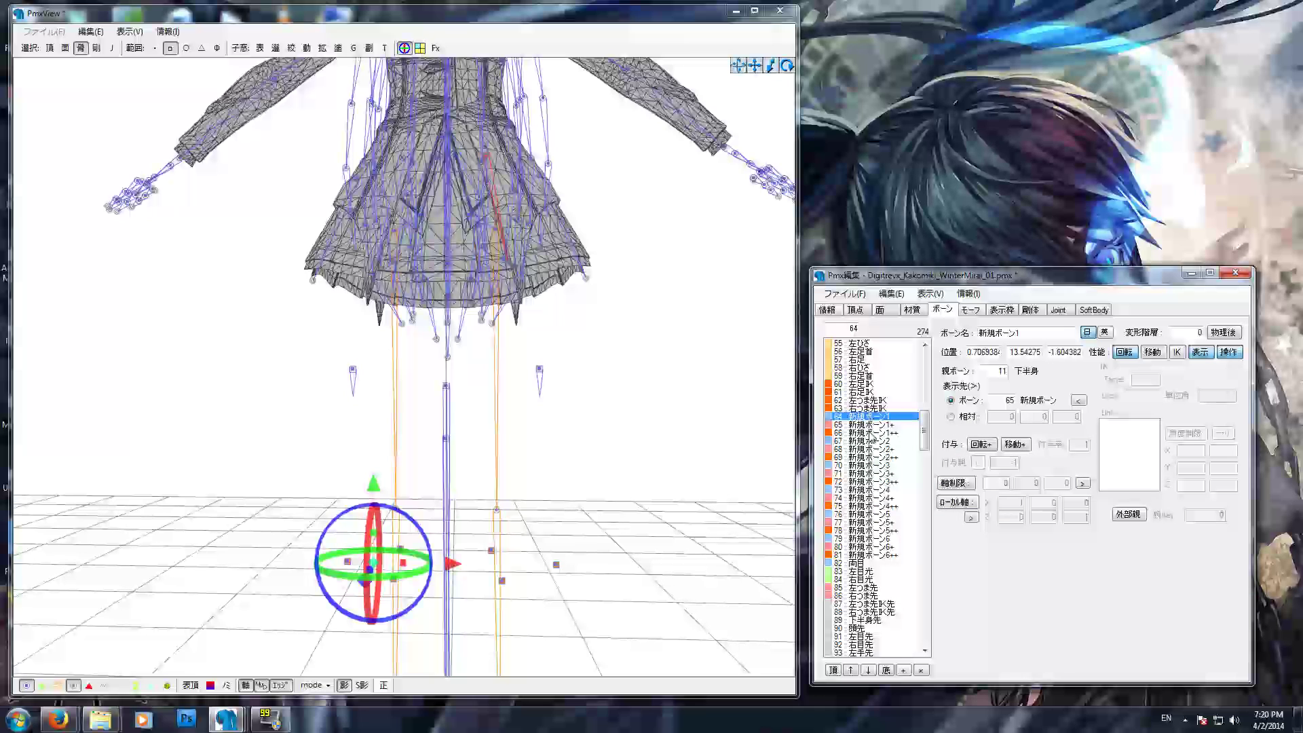
pyautogui.click(873, 432)
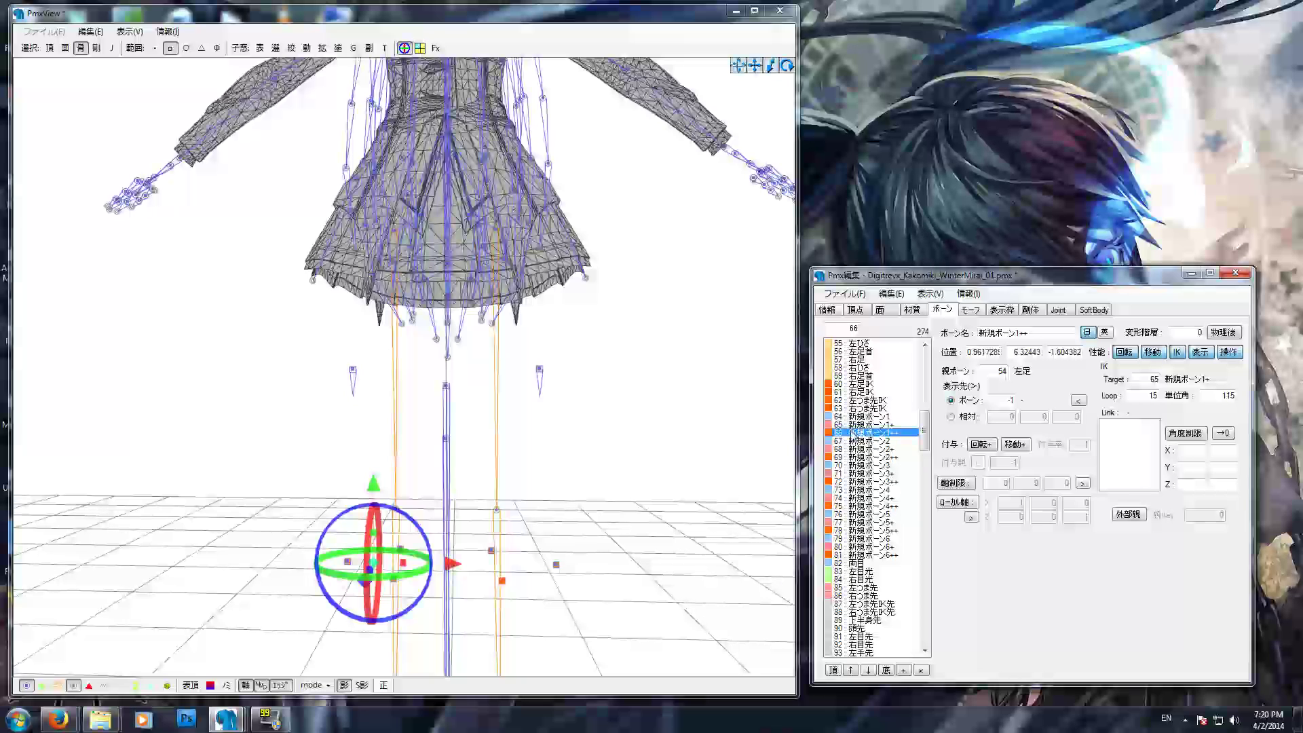
pyautogui.rightClick(1127, 443)
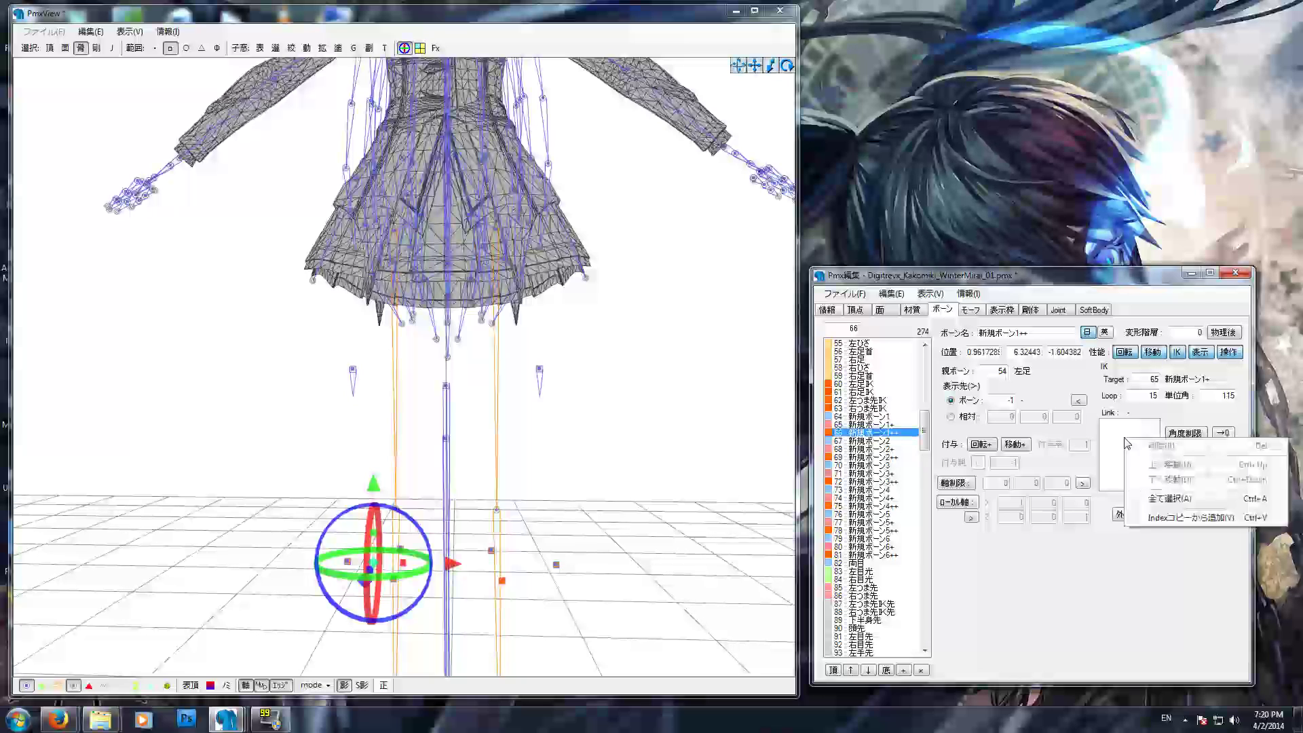
pyautogui.click(1158, 517)
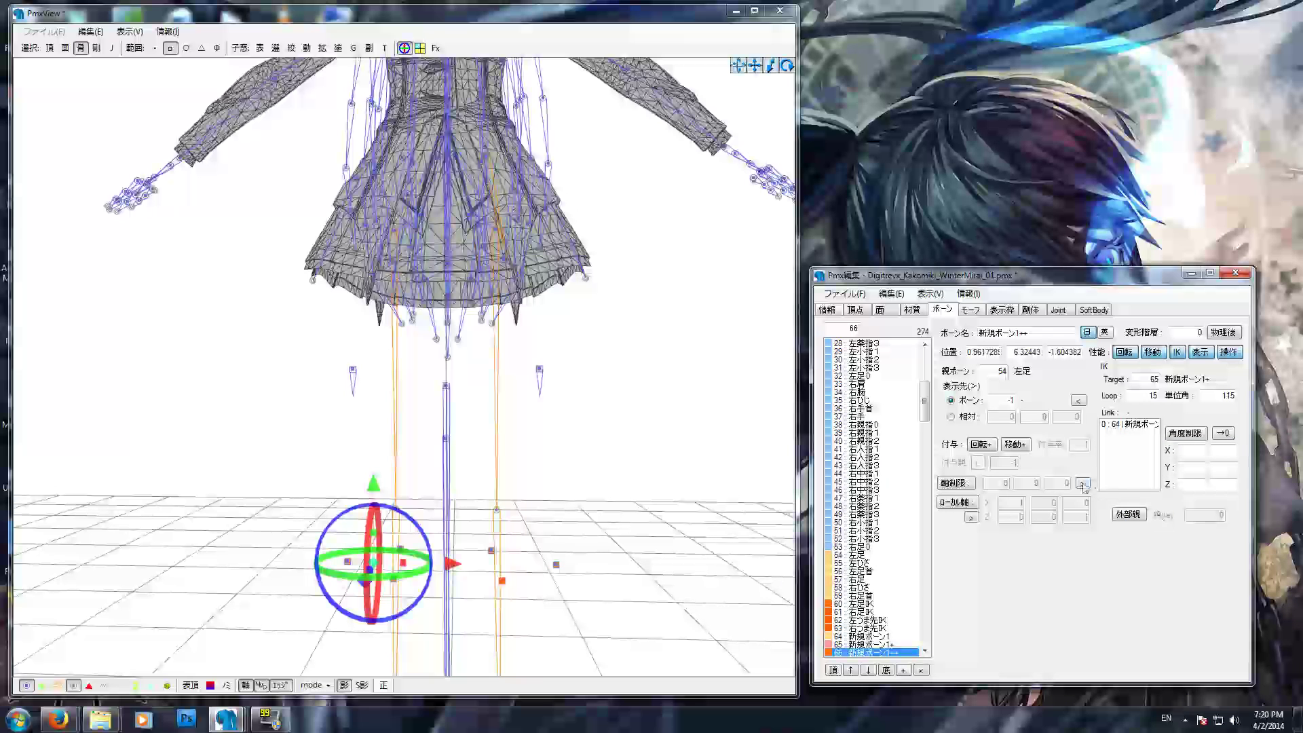
# Copy the index of 新規ボーン2 and add it as an IK link of 新規ボーン2++.
pyautogui.scroll(-8, 935, 415)
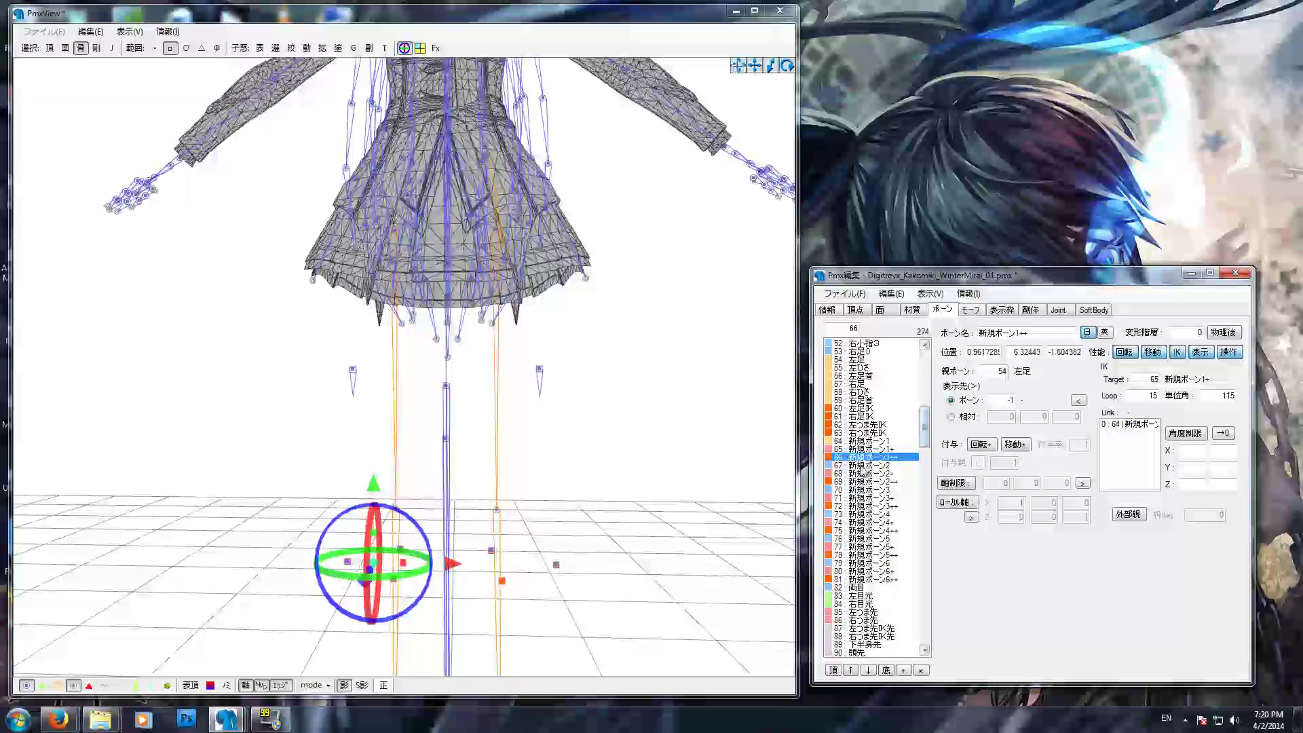
pyautogui.click(862, 466)
pyautogui.rightClick(862, 466)
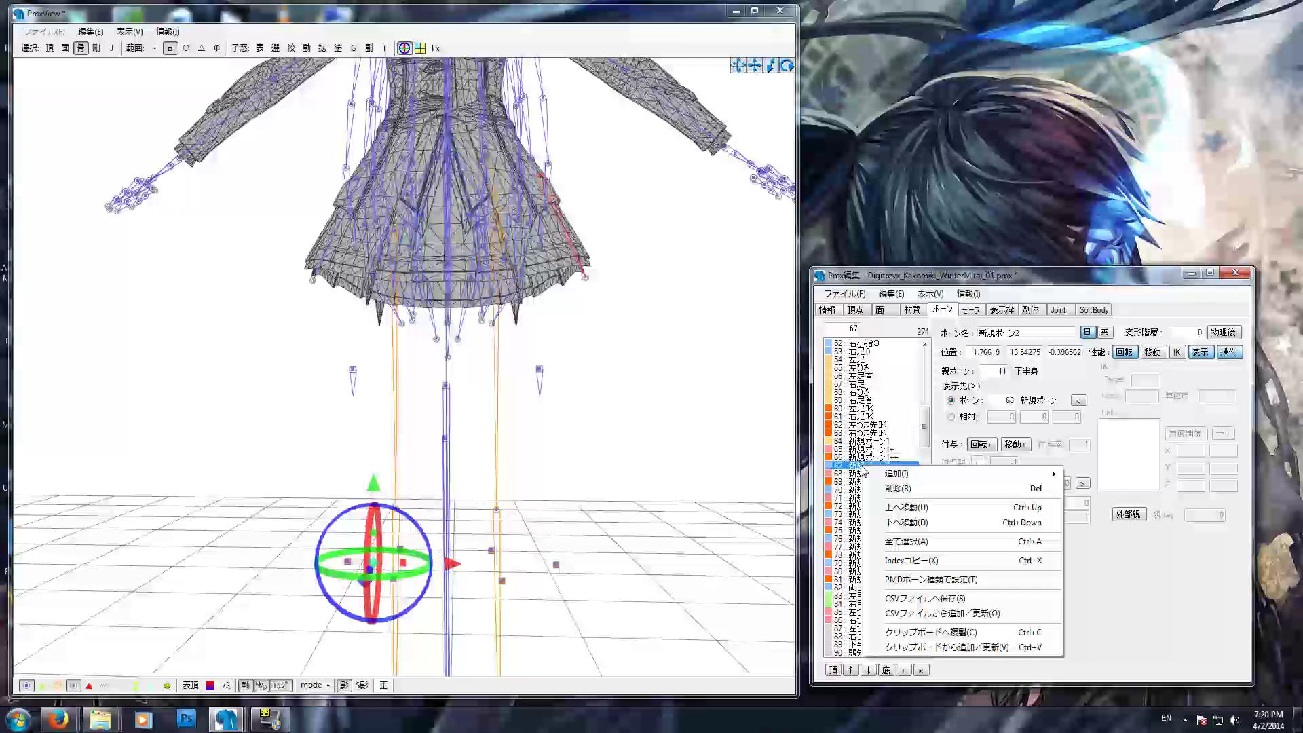
pyautogui.click(909, 560)
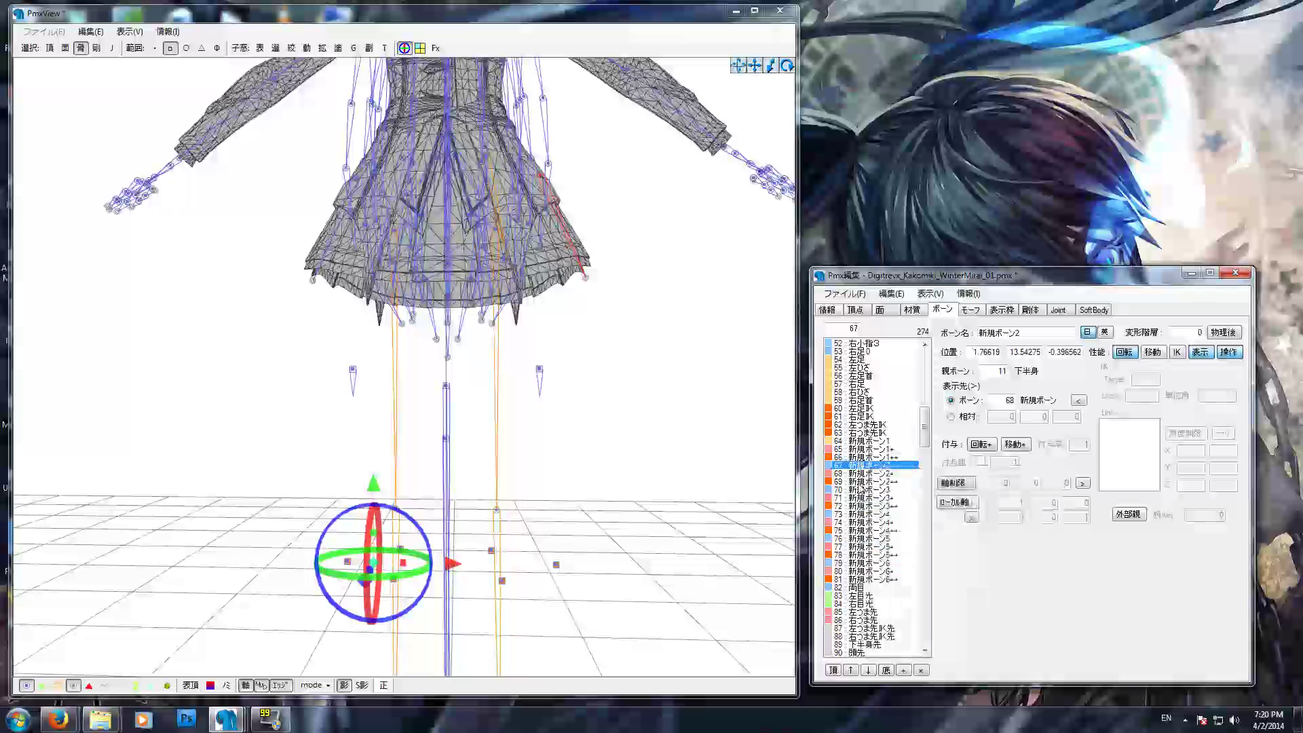
pyautogui.click(865, 481)
pyautogui.rightClick(1127, 441)
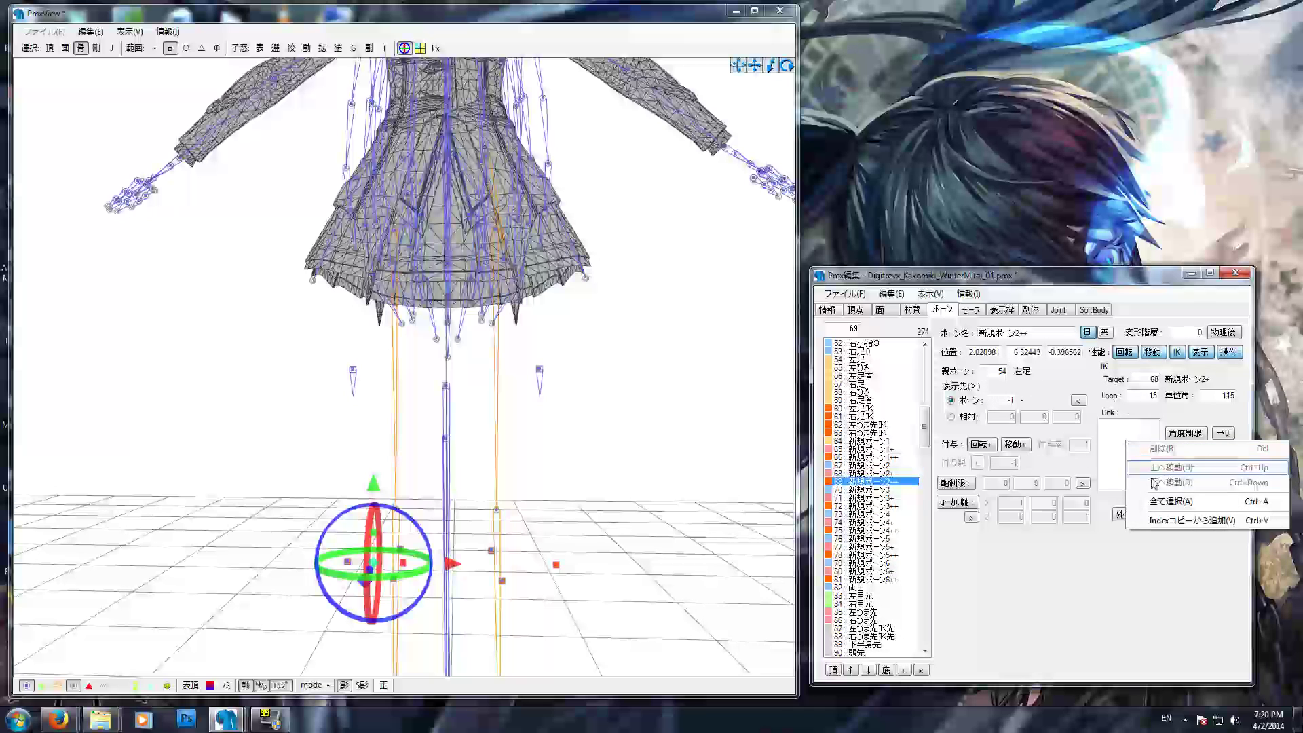
pyautogui.click(1160, 517)
# Copy the index of 新規ボーン3 and add it as an IK link of 新規ボーン3++.
pyautogui.scroll(-2, 928, 427)
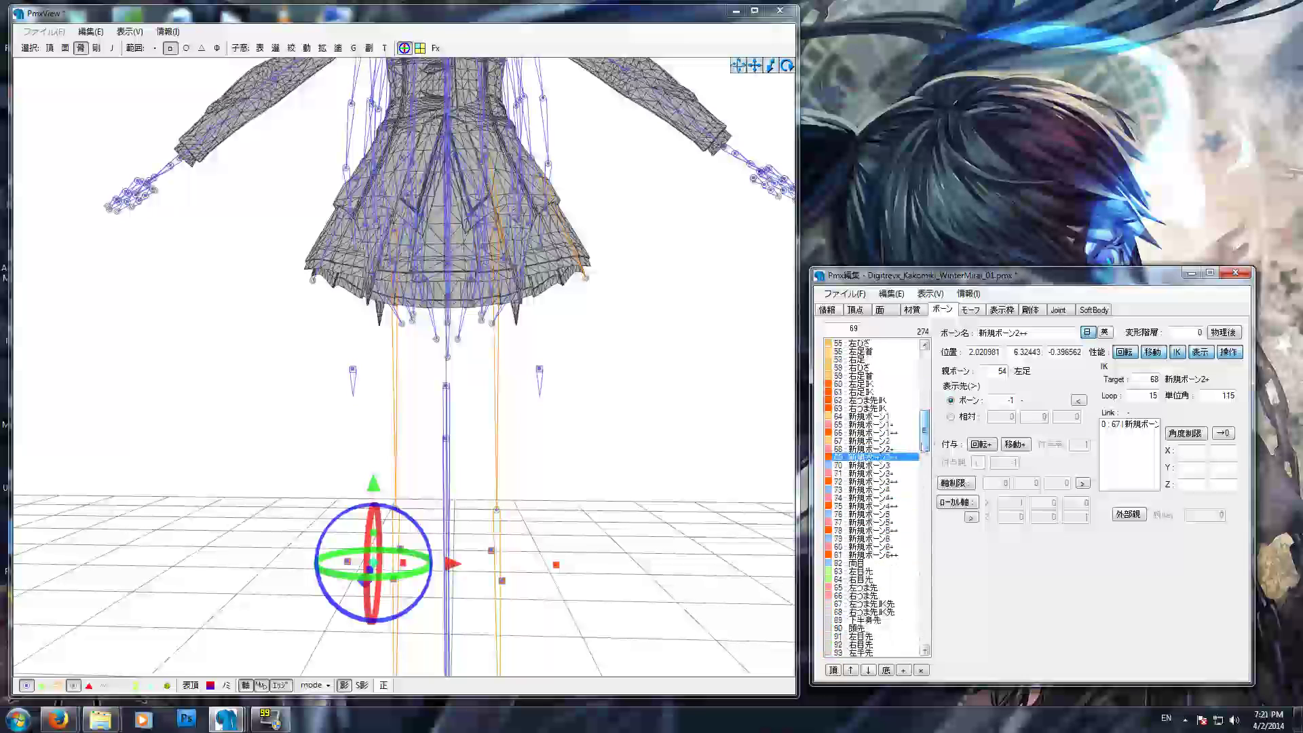
pyautogui.click(858, 465)
pyautogui.rightClick(857, 465)
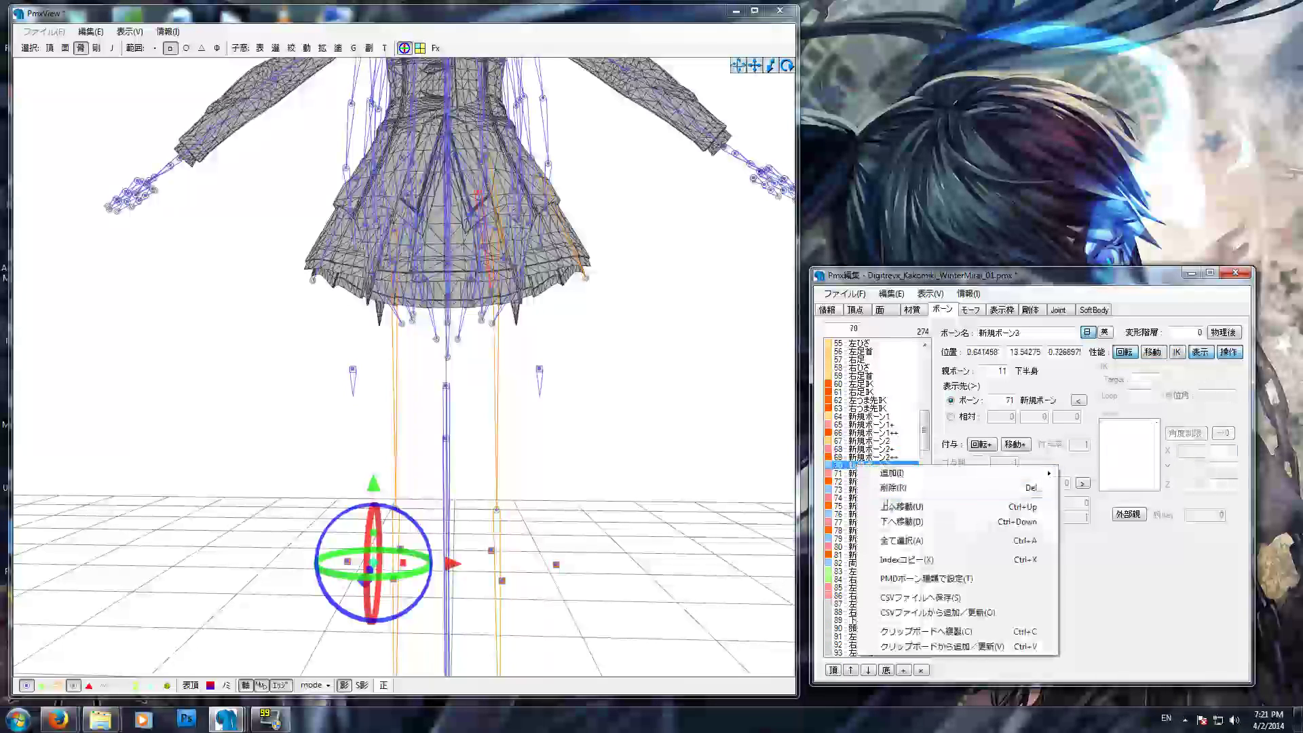
pyautogui.click(897, 559)
pyautogui.click(865, 481)
pyautogui.rightClick(1137, 456)
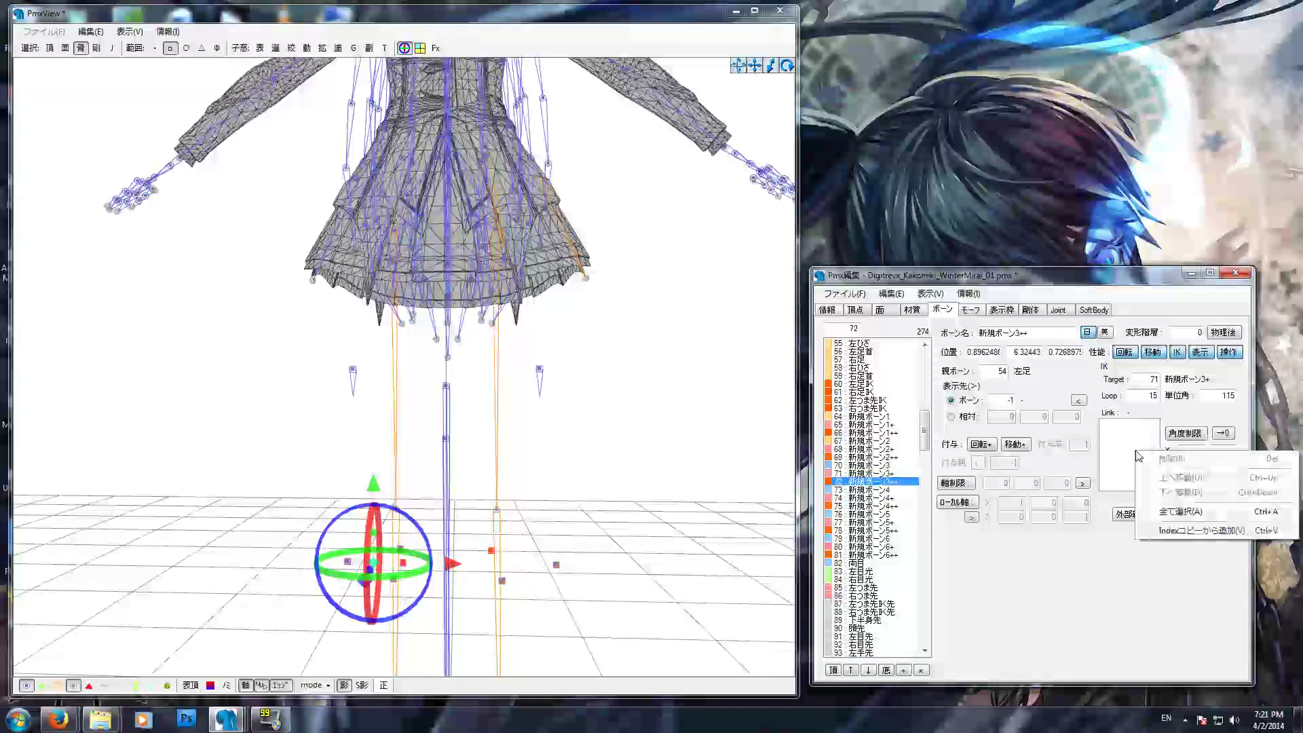
pyautogui.click(1201, 529)
# Copy the index of 新規ボーン4 and add it as an IK link of 新規ボーン4++.
pyautogui.scroll(-12, 926, 488)
pyautogui.click(874, 368)
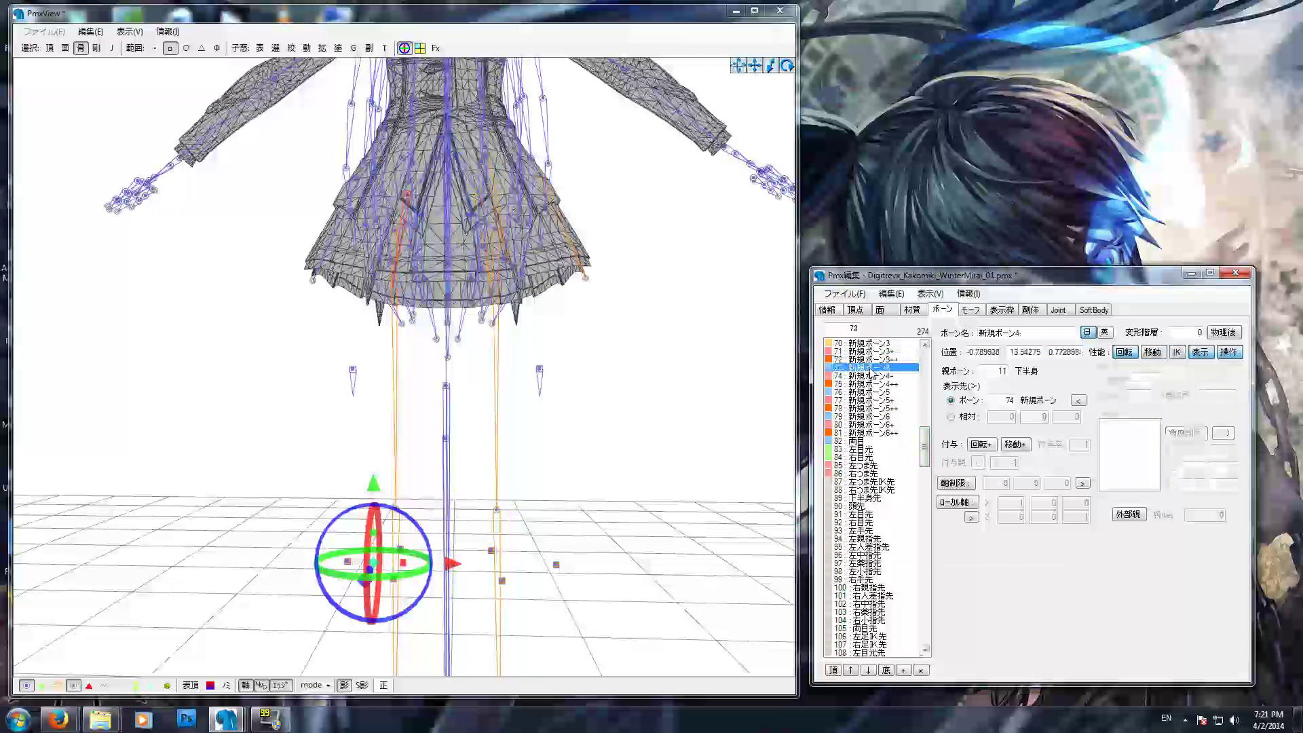
pyautogui.rightClick(873, 372)
pyautogui.click(906, 465)
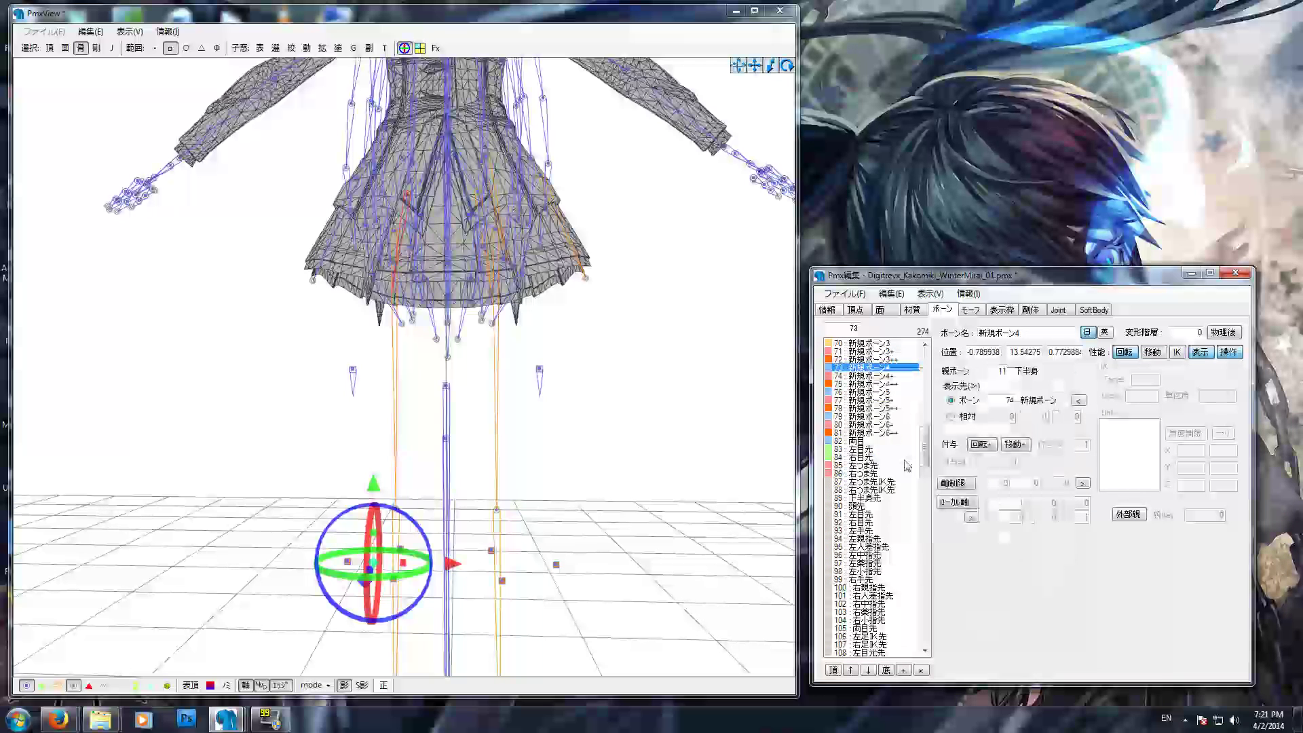
pyautogui.click(867, 384)
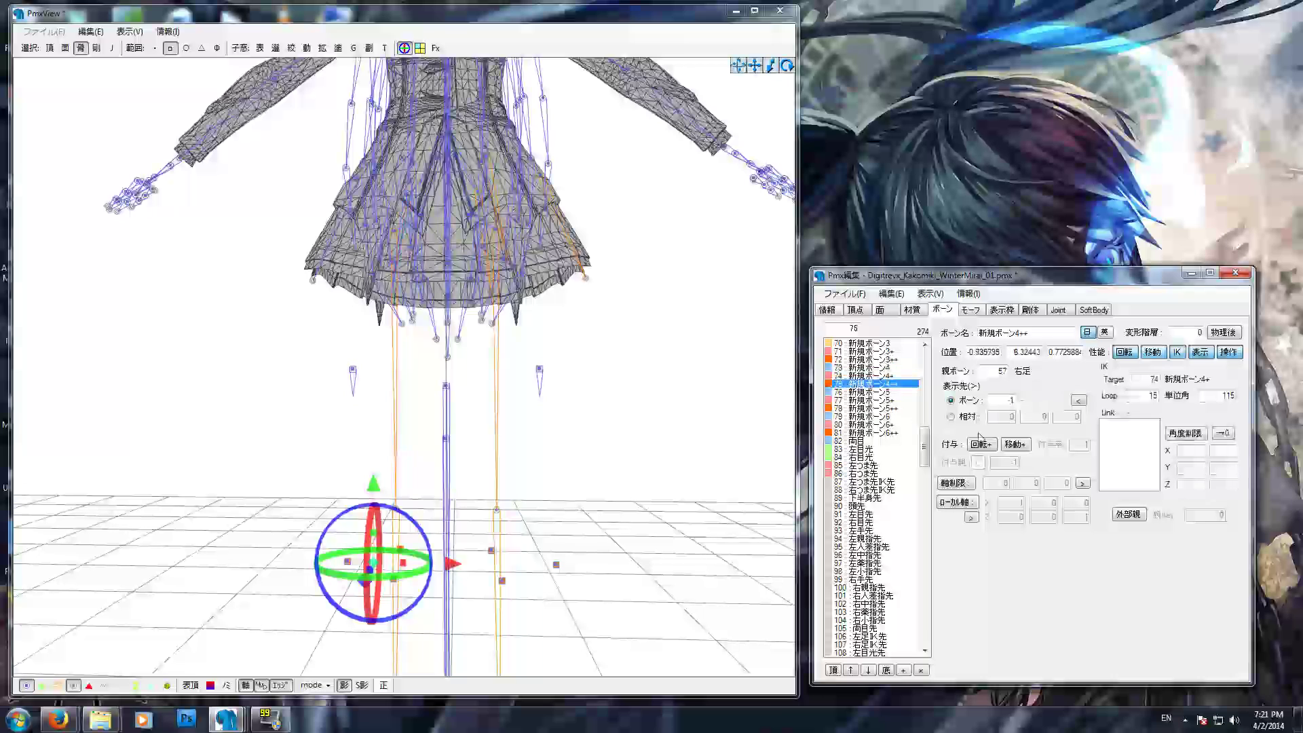
pyautogui.rightClick(1116, 457)
pyautogui.click(1136, 493)
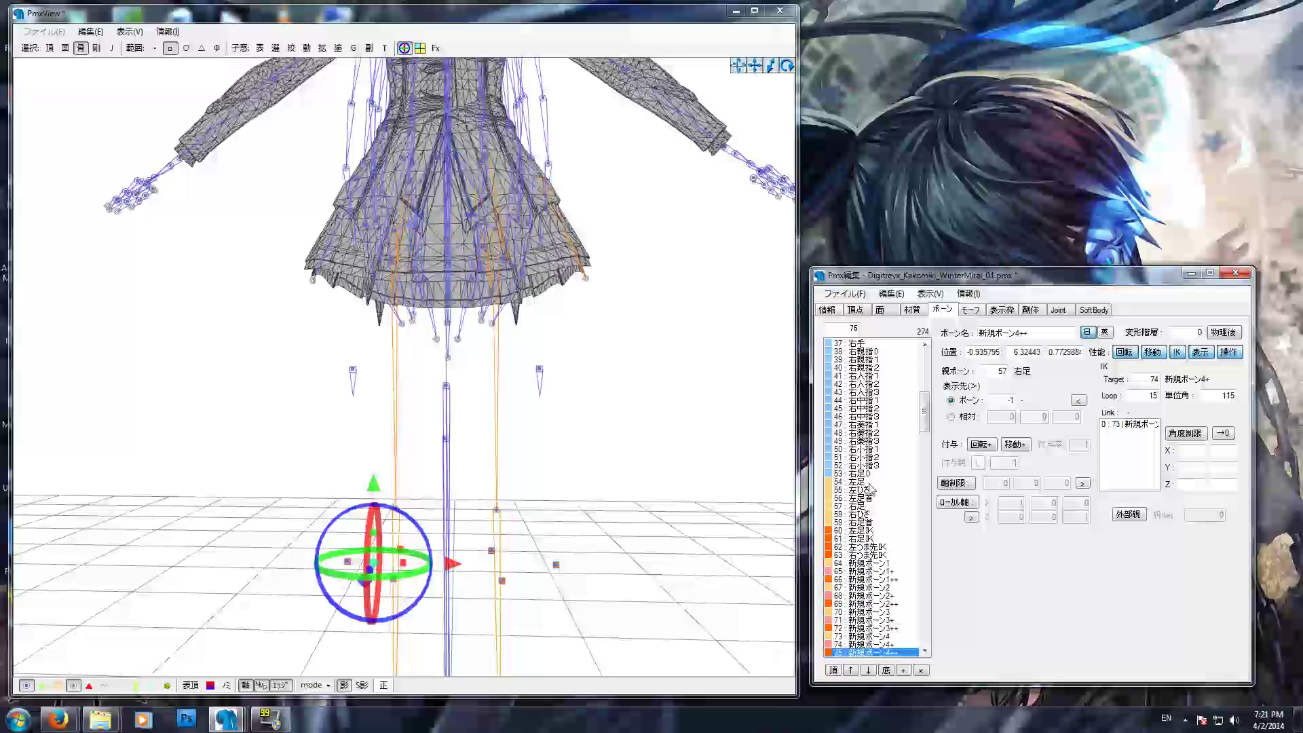
# Copy the index of 新規ボーン5 and add it as an IK link of 新規ボーン5++.
pyautogui.moveTo(924, 414); pyautogui.dragTo(924, 450)
pyautogui.click(869, 400)
pyautogui.rightClick(860, 400)
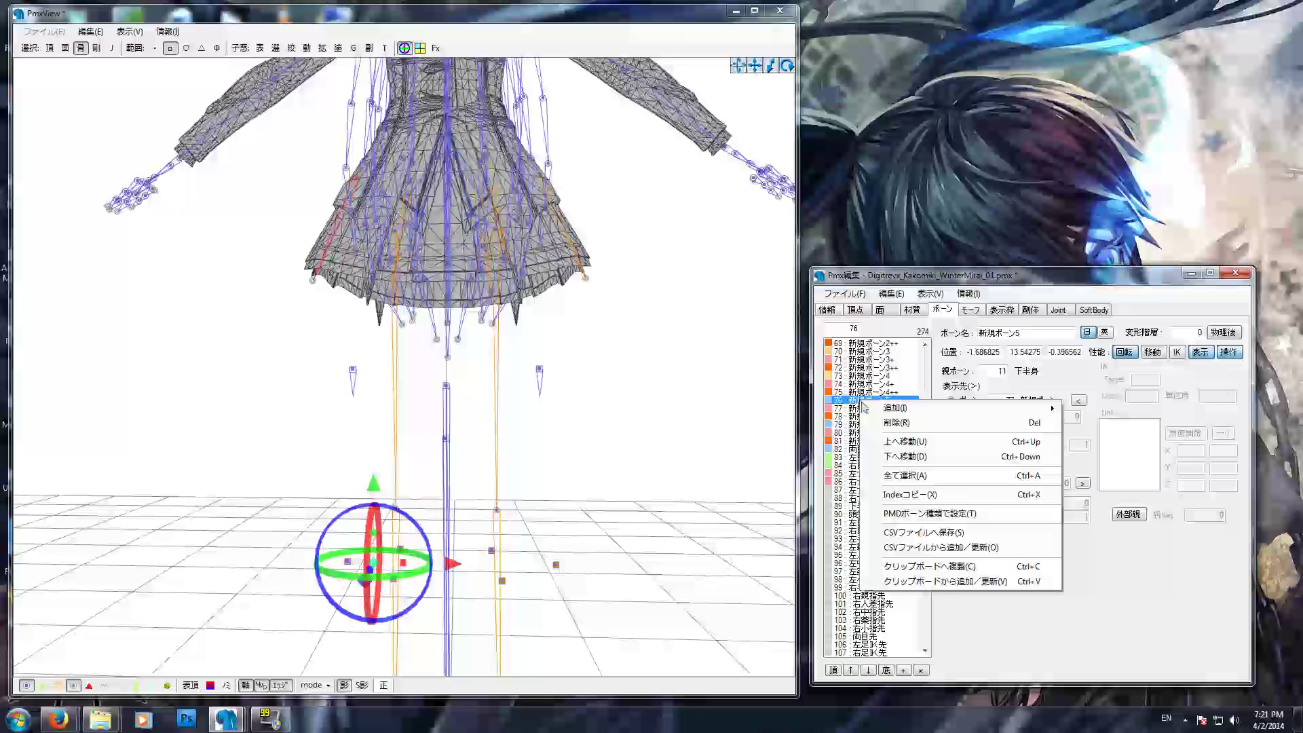
pyautogui.click(894, 494)
pyautogui.click(870, 416)
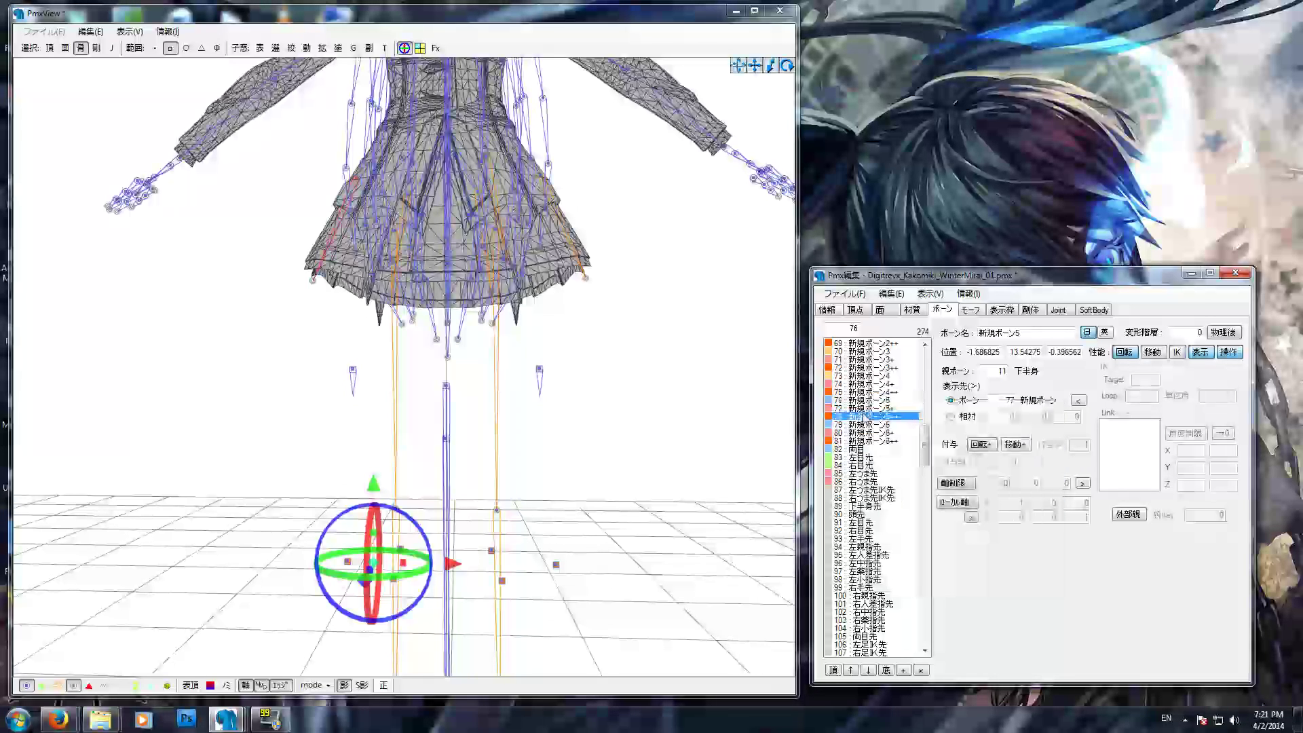
pyautogui.rightClick(1123, 450)
pyautogui.click(1153, 500)
# Copy the index of 新規ボーン6 and add it as an IK link of 新規ボーン6++.
pyautogui.moveTo(924, 427); pyautogui.dragTo(928, 451)
pyautogui.click(869, 465)
pyautogui.rightClick(882, 466)
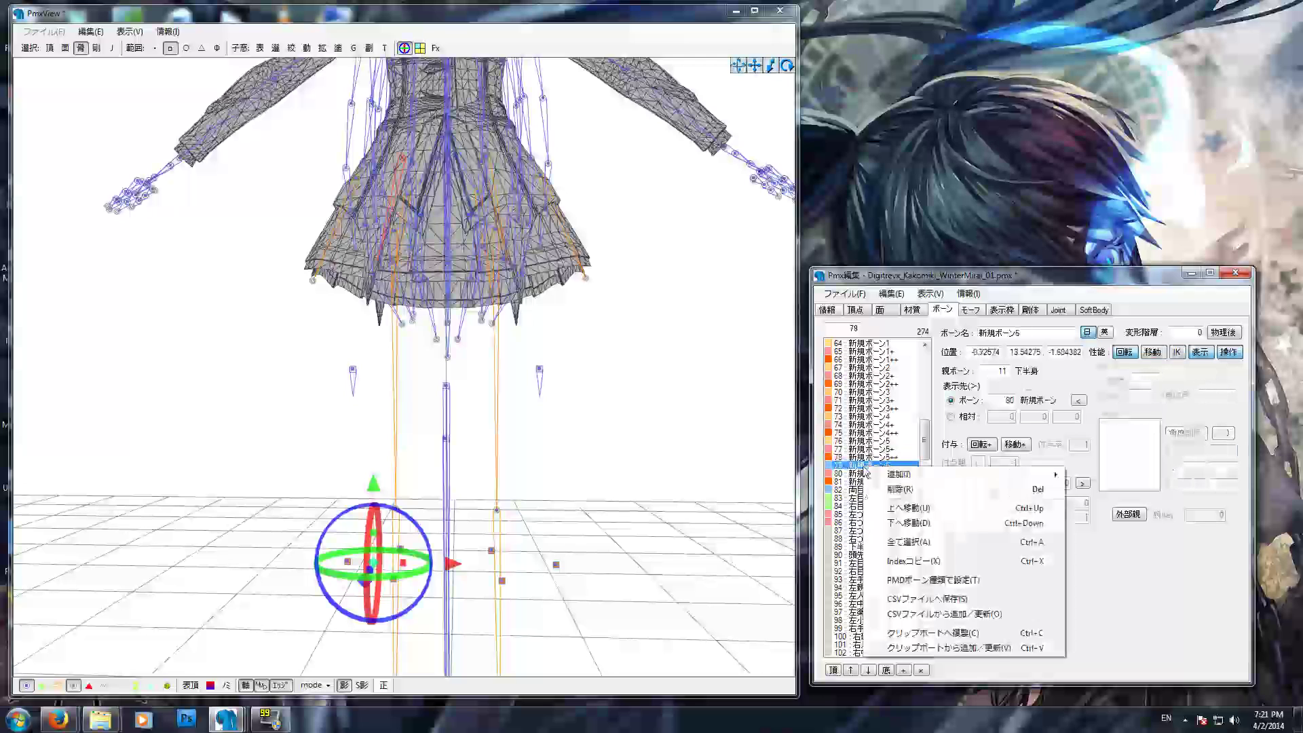
pyautogui.click(909, 561)
pyautogui.click(872, 481)
pyautogui.rightClick(1118, 447)
pyautogui.click(1167, 531)
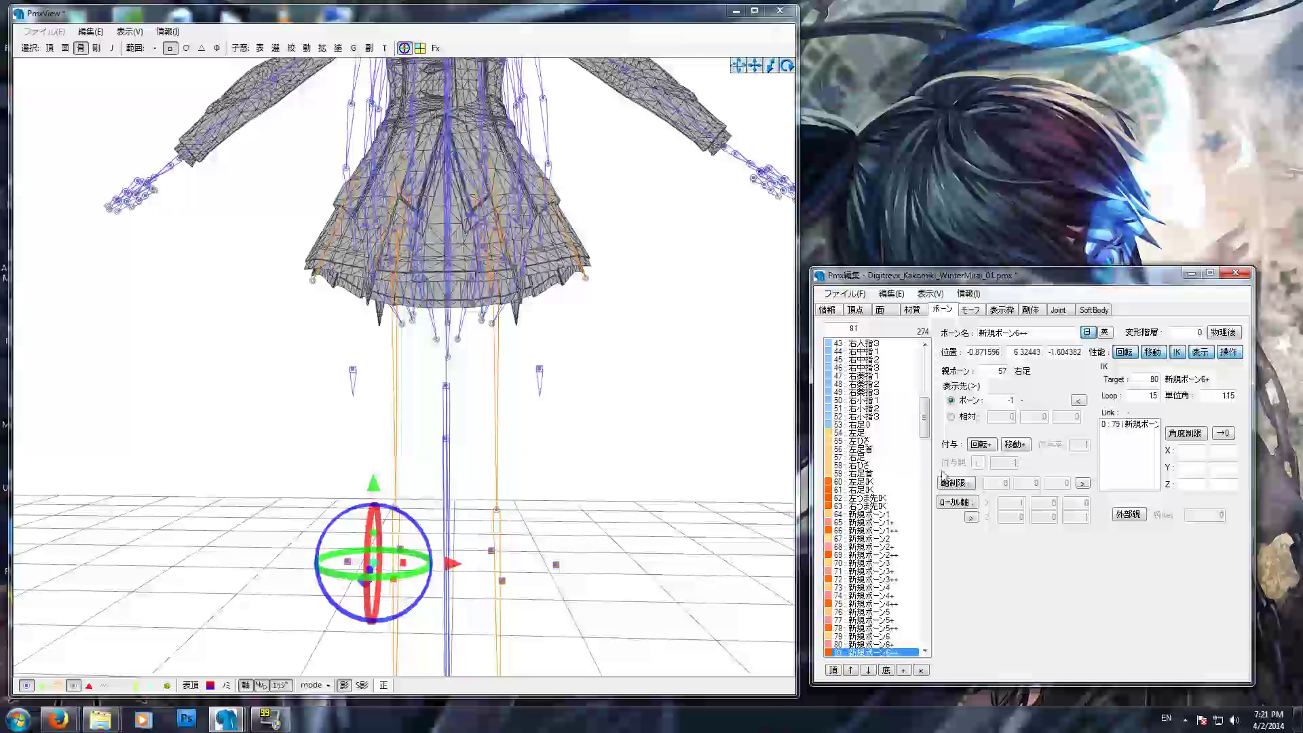
# Review the IK settings of end bones 新規ボーン1++ and 6++, and examine the angle limits of the link in 1++.
pyautogui.scroll(-2, 931, 442)
pyautogui.click(882, 481)
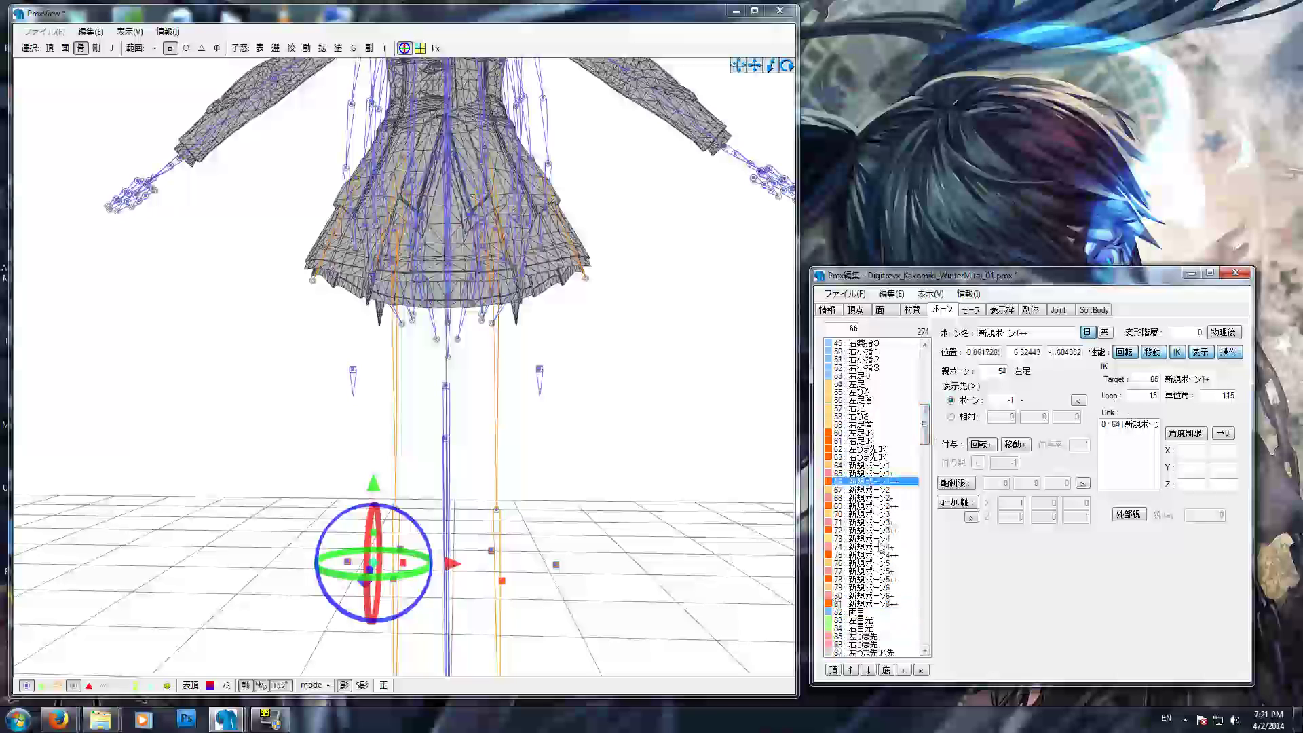
pyautogui.click(871, 603)
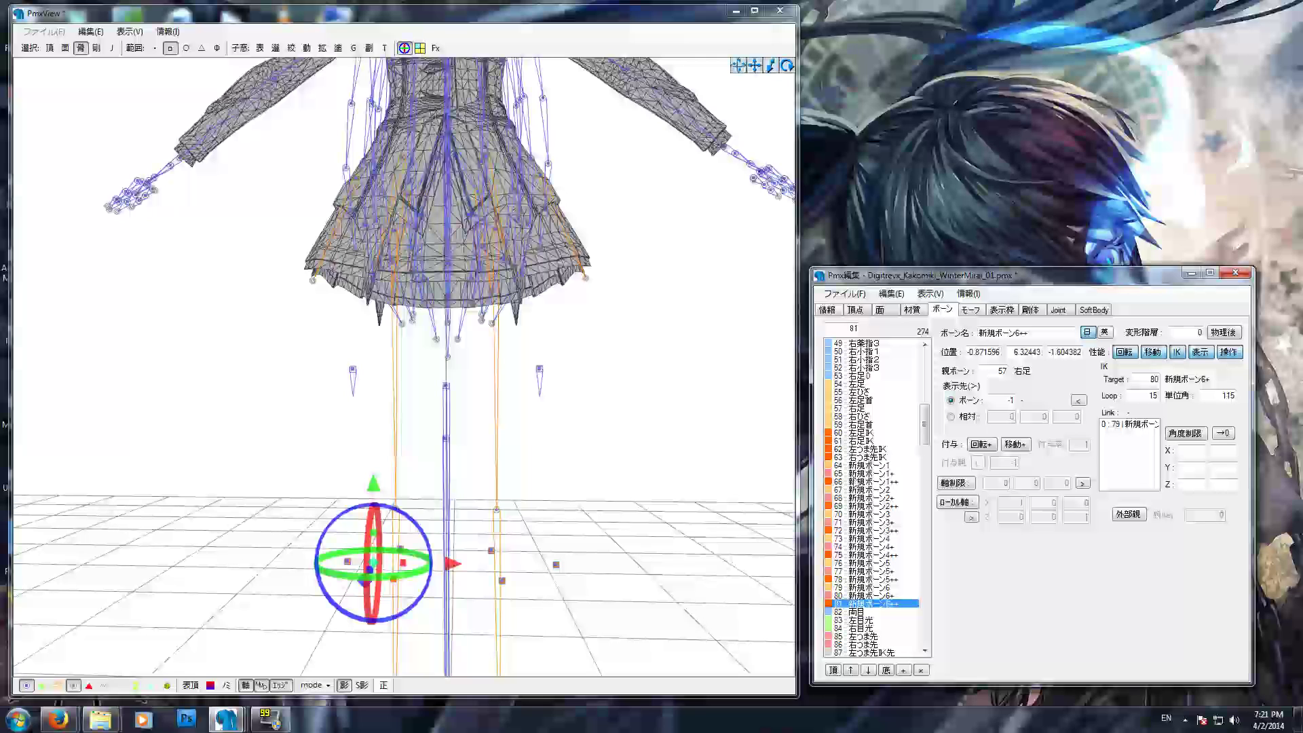
pyautogui.click(856, 481)
pyautogui.click(1125, 424)
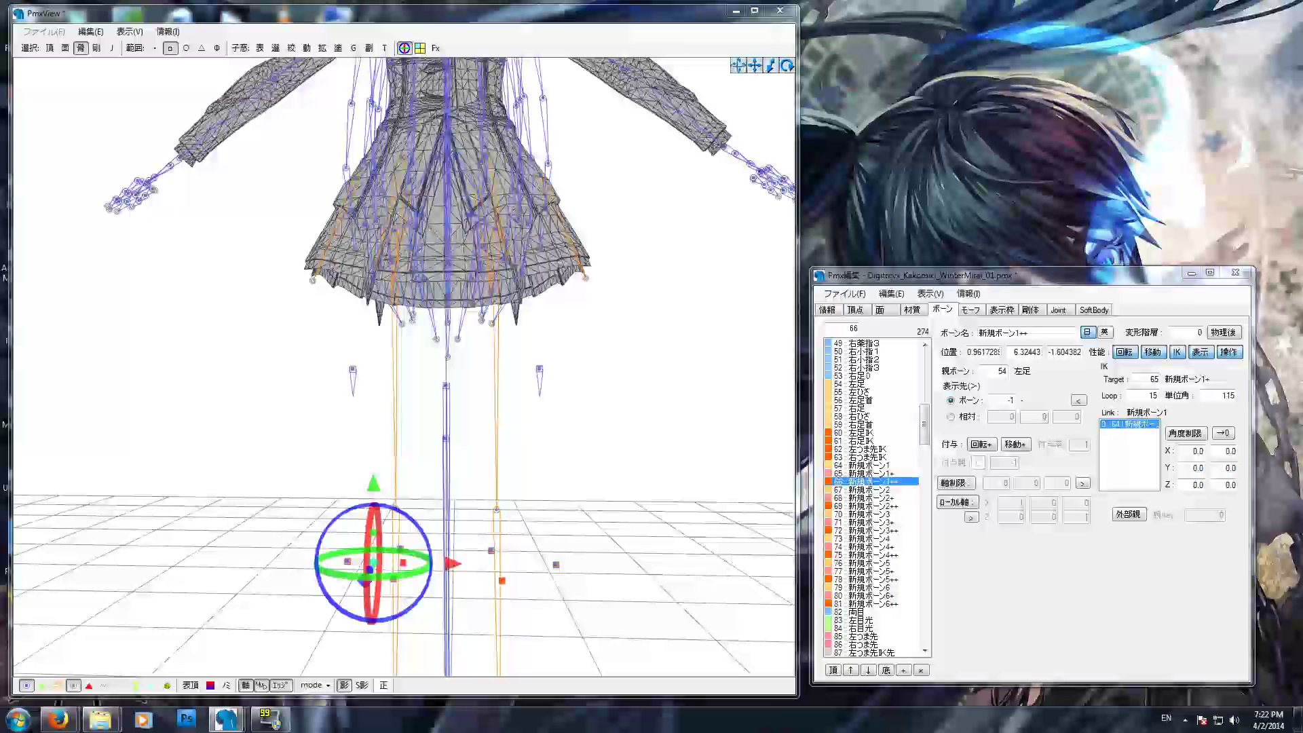
pyautogui.click(597, 149)
# Set the upper angle limits of the 新規ボーン1 link in 新規ボーン1++ to 150 on X and Z, and toggle the angle limit.
pyautogui.click(848, 465)
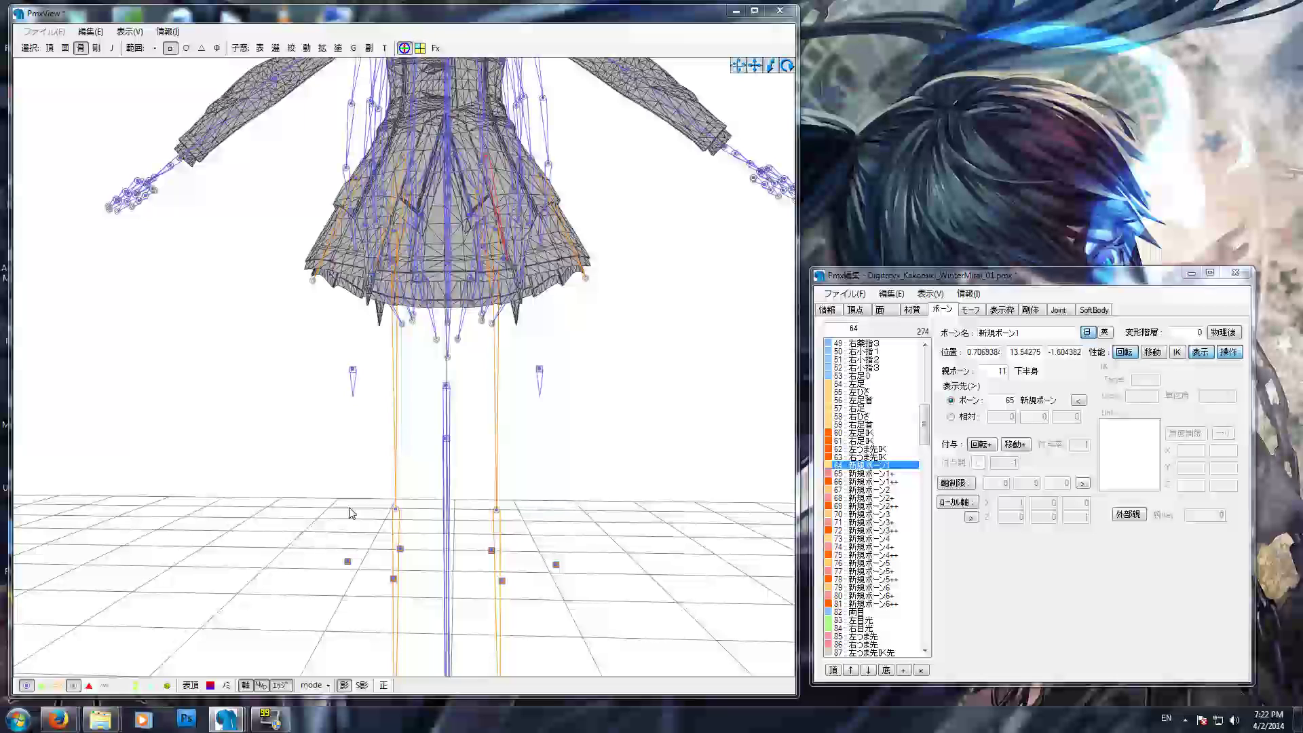
pyautogui.click(858, 481)
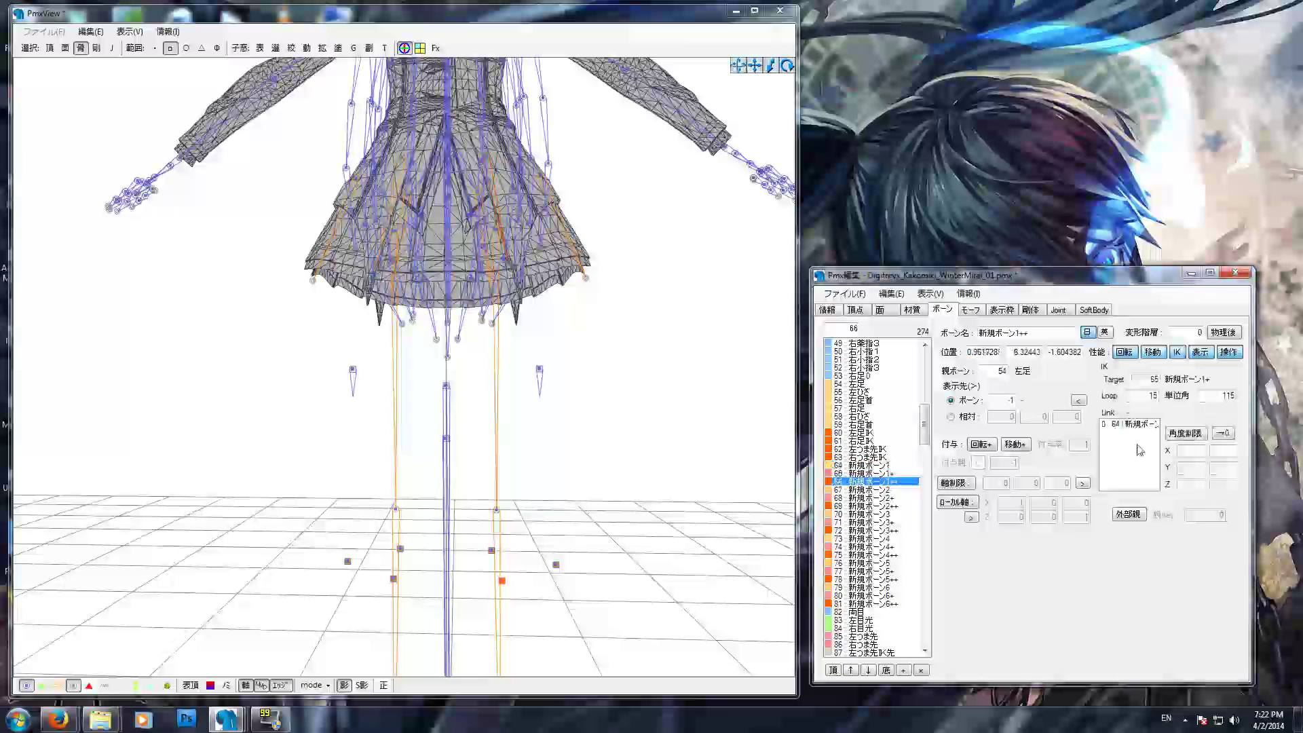
pyautogui.click(1129, 424)
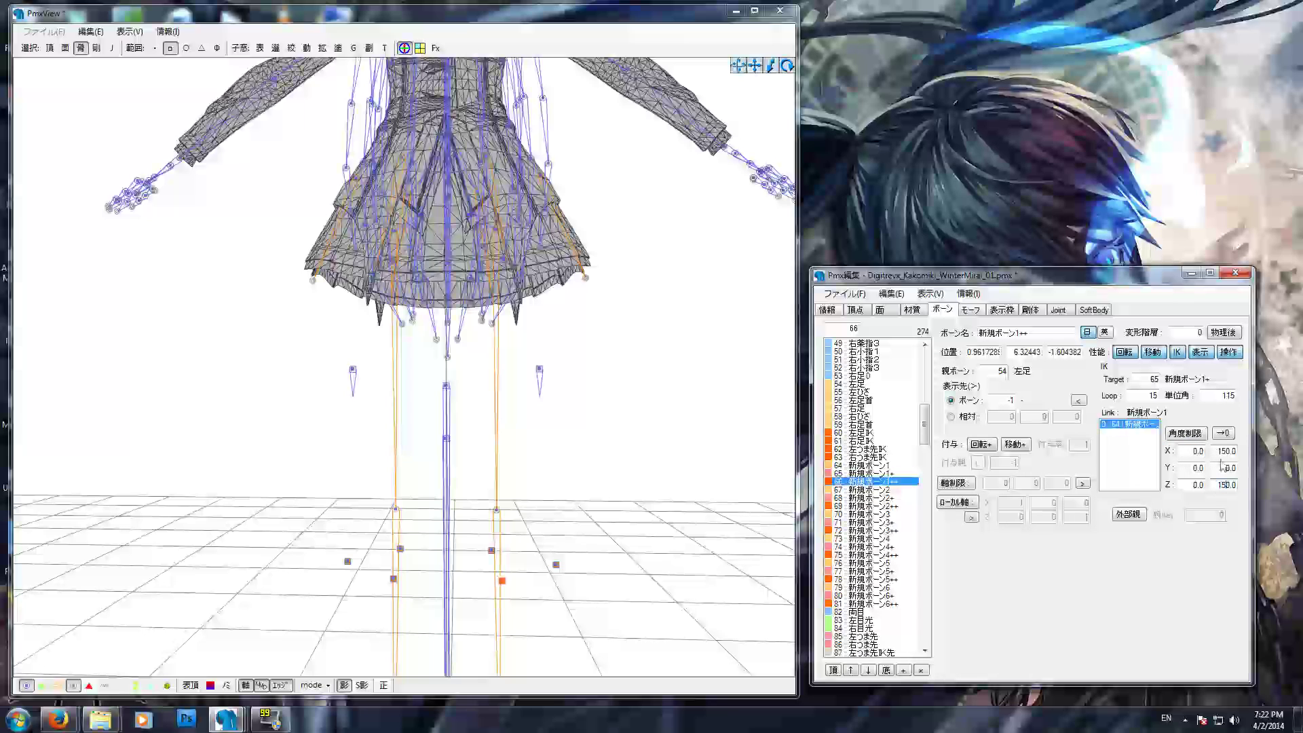
pyautogui.click(1191, 437)
# Set the upper Z angle limit of the 新規ボーン2 link in 新規ボーン2++ to 150.
pyautogui.click(867, 489)
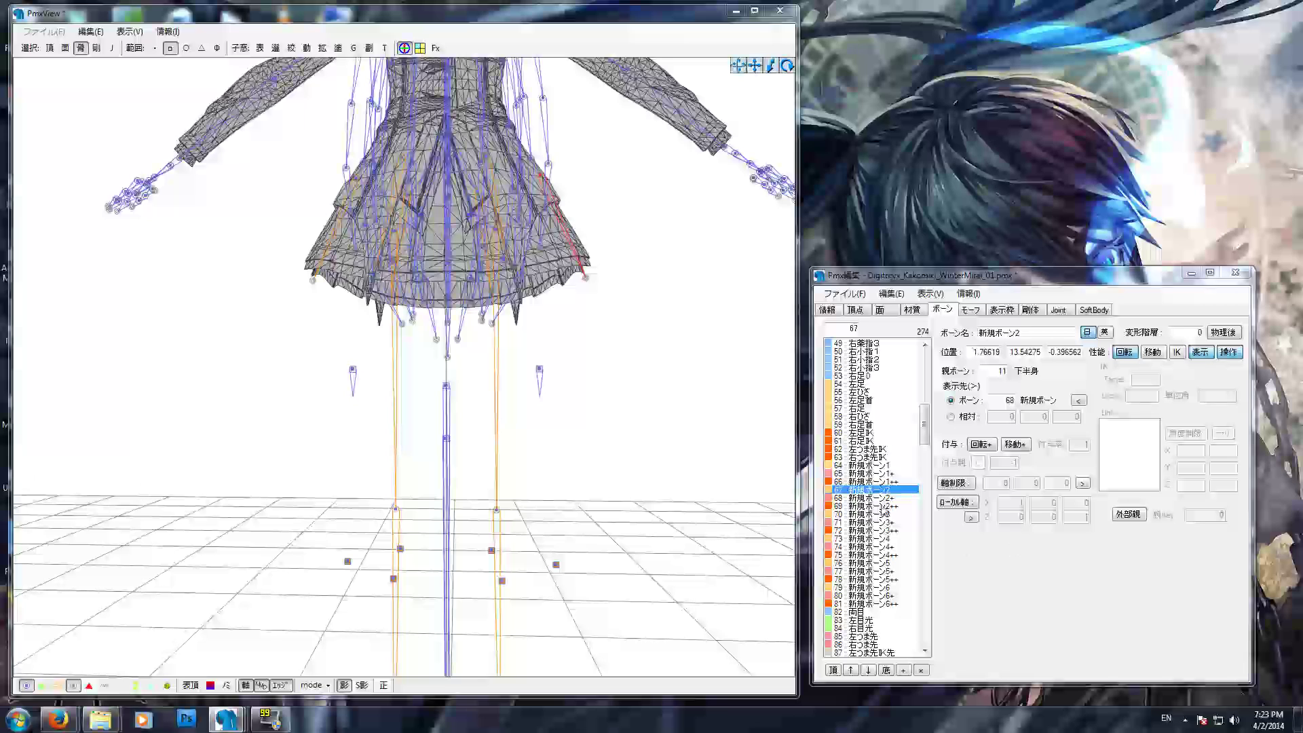
pyautogui.click(868, 505)
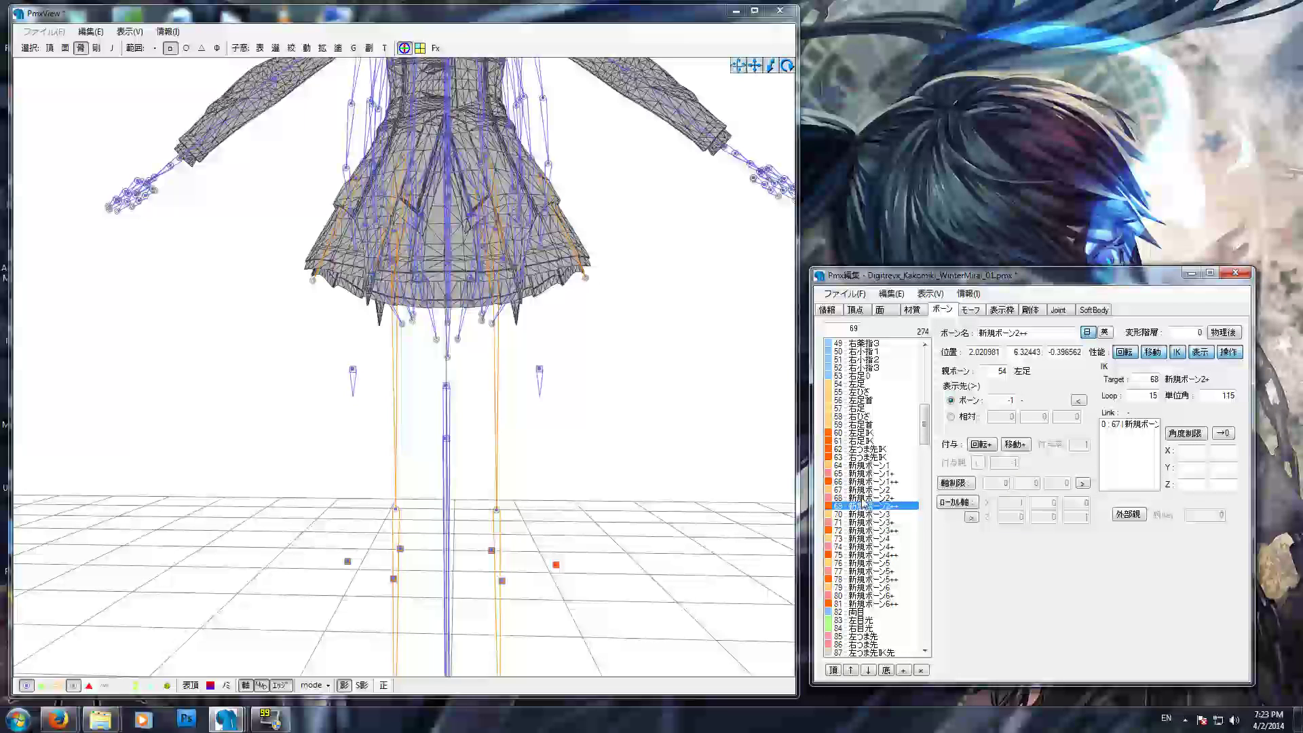
pyautogui.click(1129, 424)
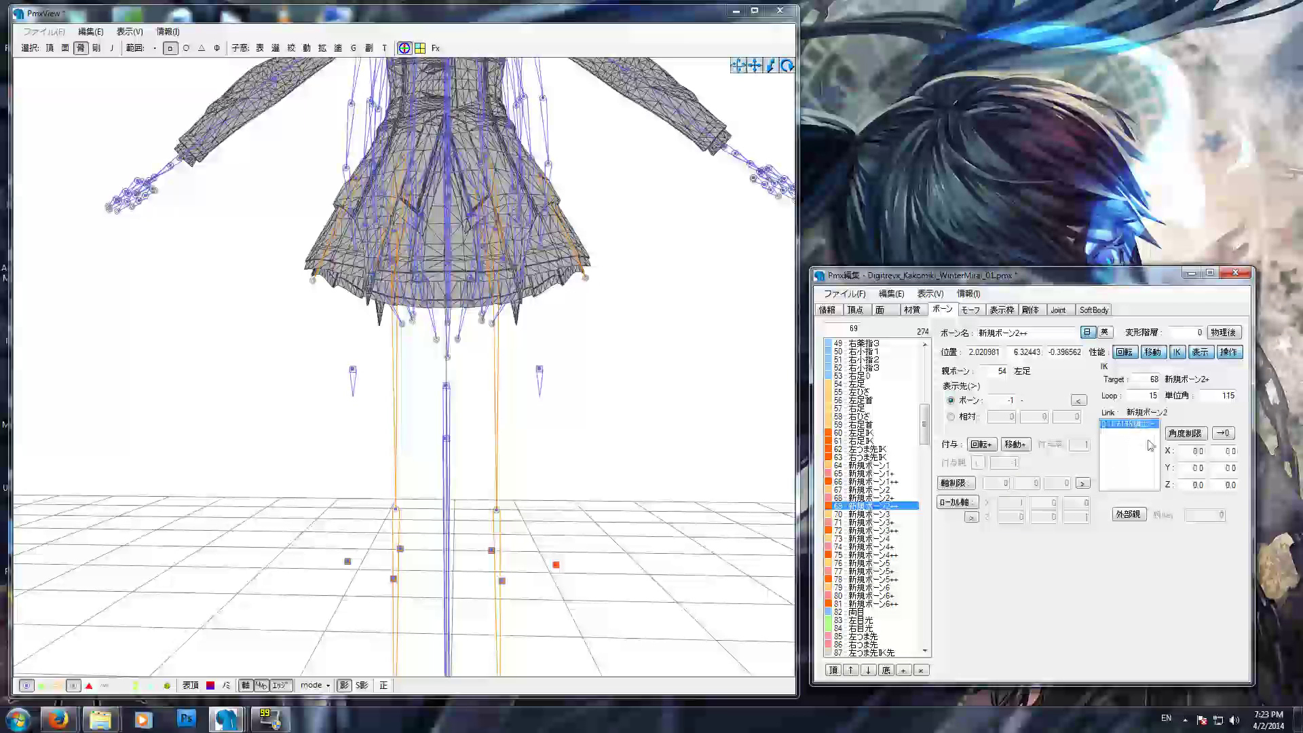
pyautogui.click(1225, 485)
pyautogui.write('15')
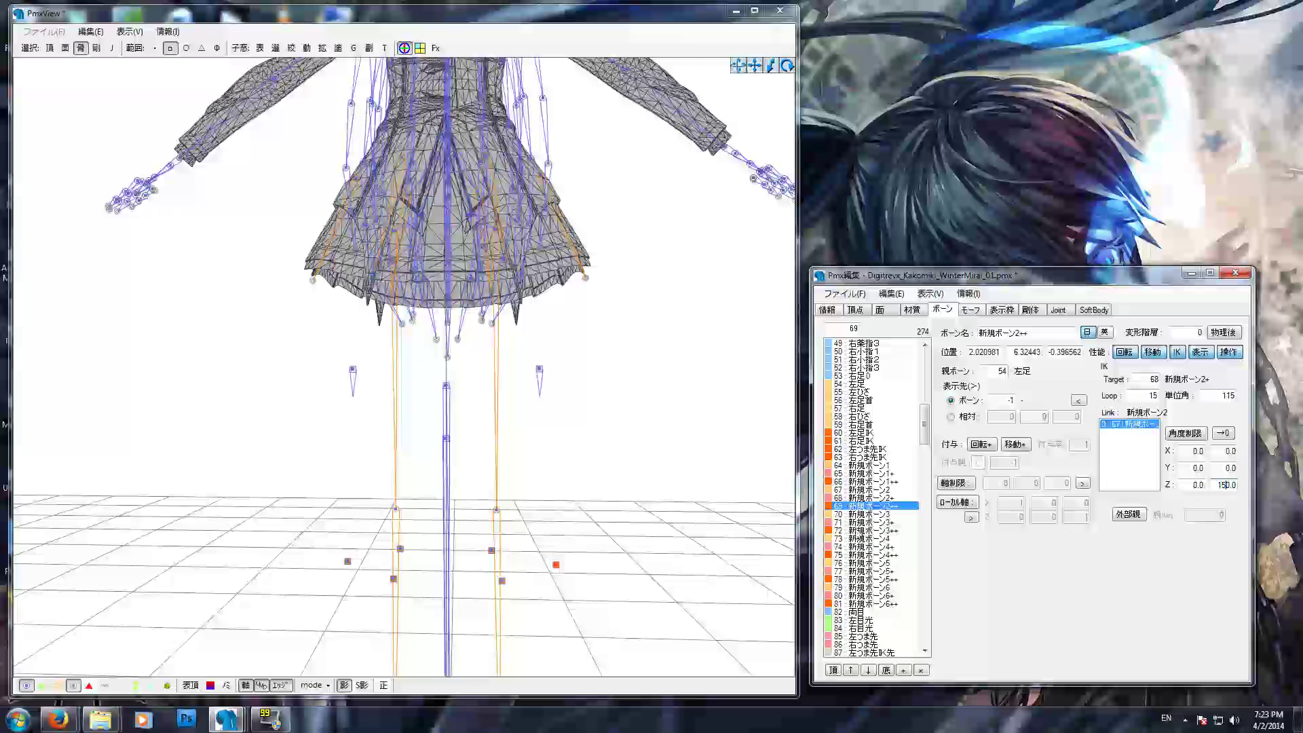
# Set the 新規ボーン3 link in 新規ボーン3++ to a lower X angle limit of -150 and an upper Z limit of 150.
pyautogui.click(856, 515)
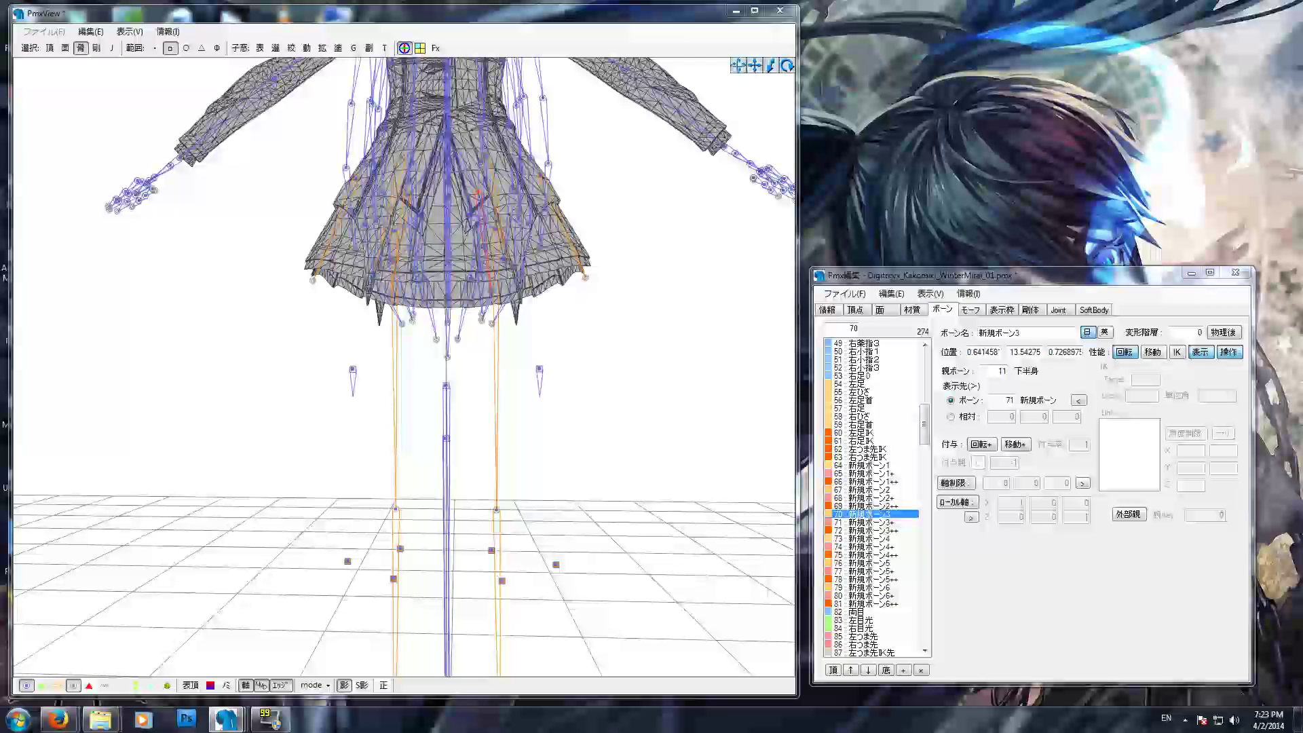
pyautogui.click(869, 530)
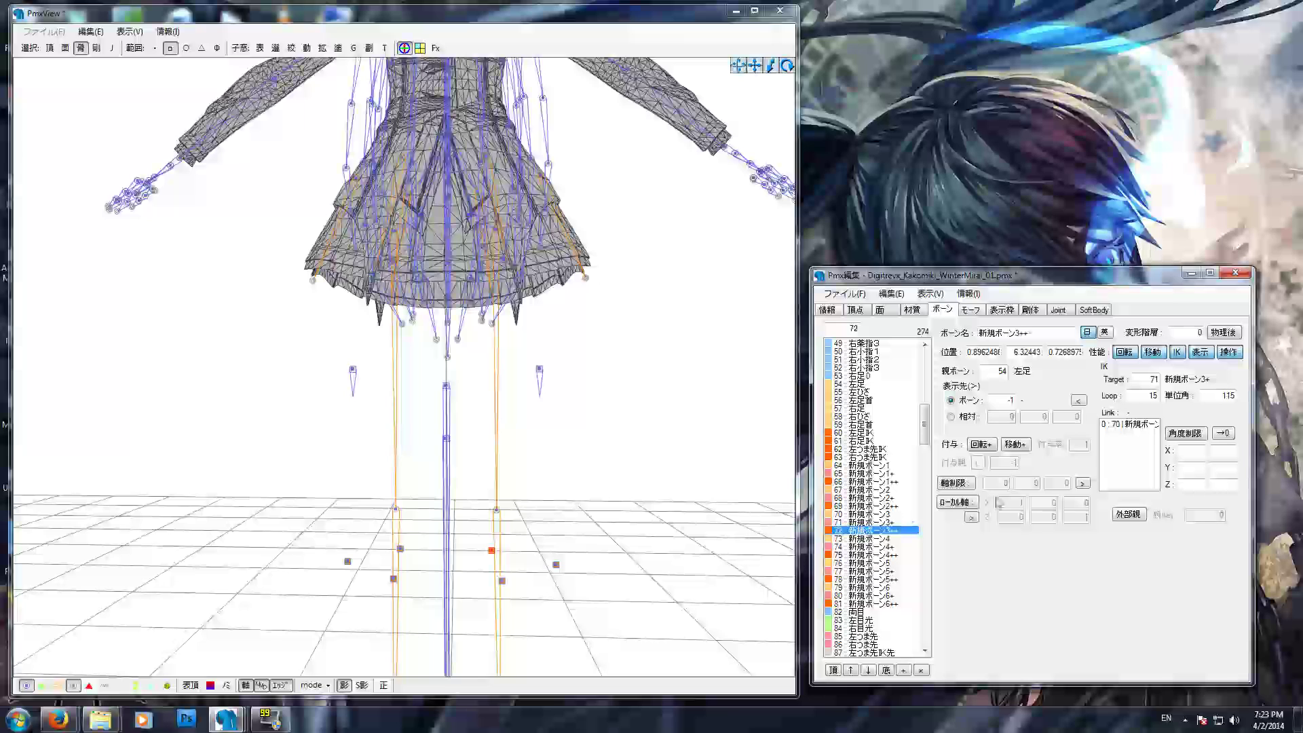
pyautogui.click(1146, 425)
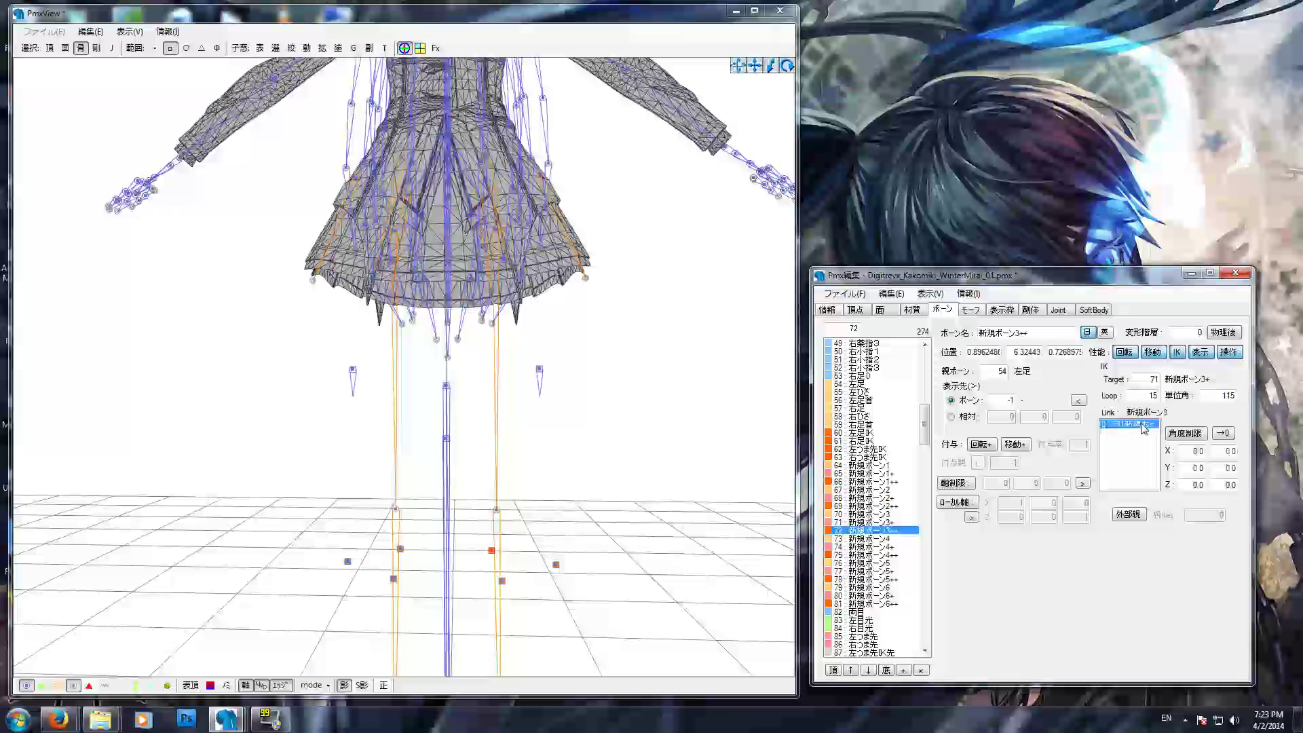
pyautogui.click(1193, 451)
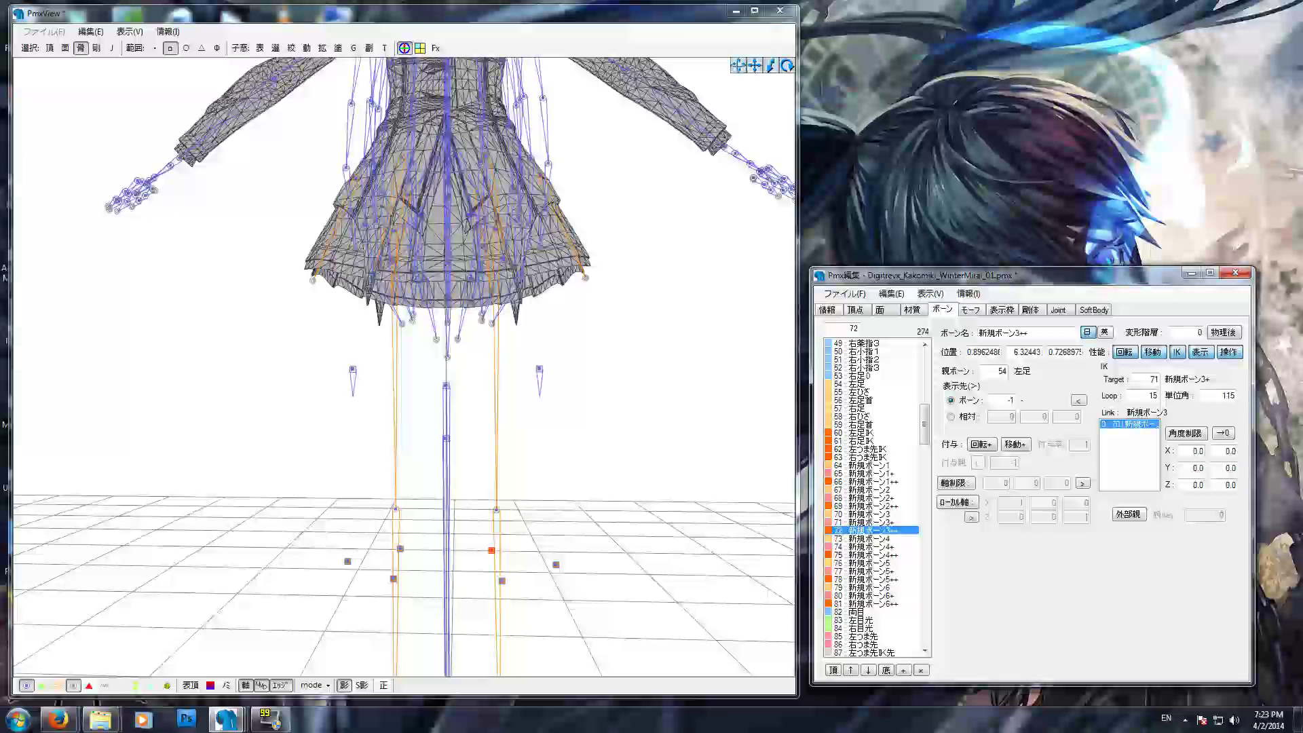
pyautogui.write('-15')
pyautogui.click(1225, 484)
pyautogui.write('15')
# Set the lower X and Z angle limits of the 新規ボーン4 link in 新規ボーン4++ to -150.
pyautogui.click(868, 539)
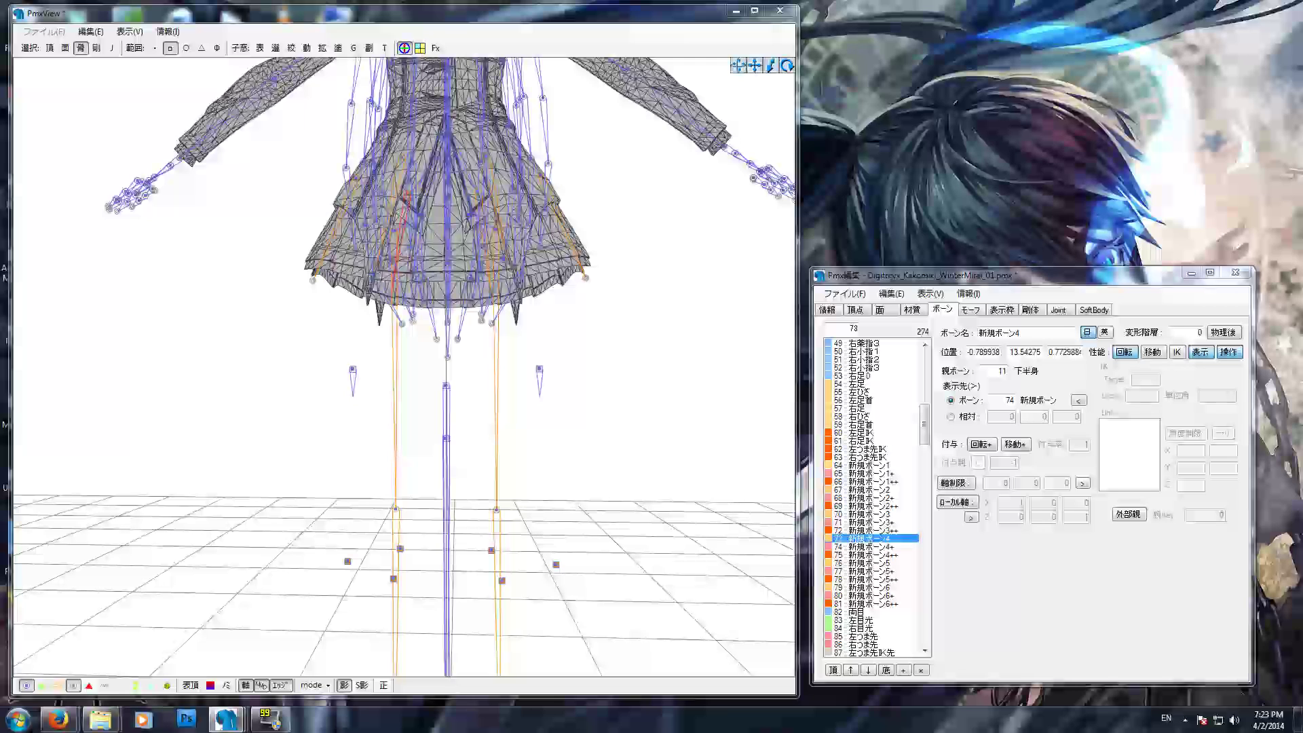
pyautogui.click(872, 555)
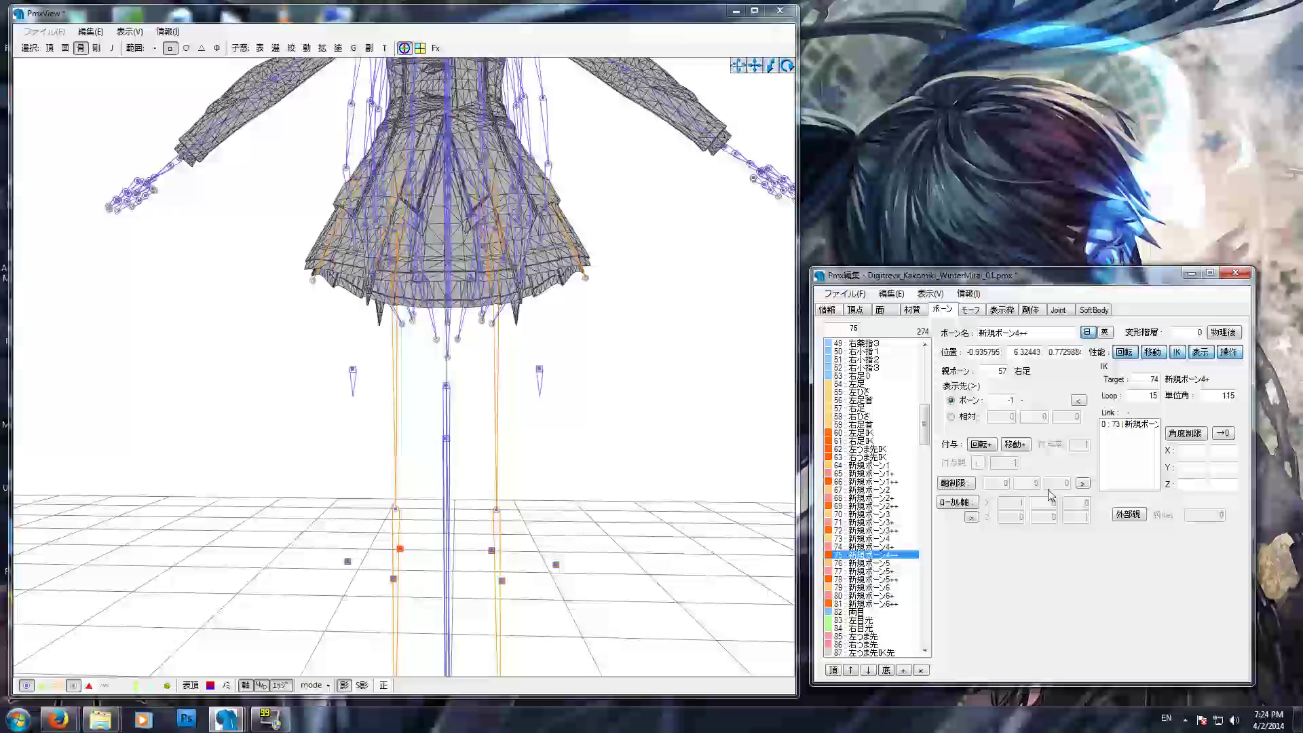
pyautogui.click(1116, 424)
pyautogui.click(1195, 450)
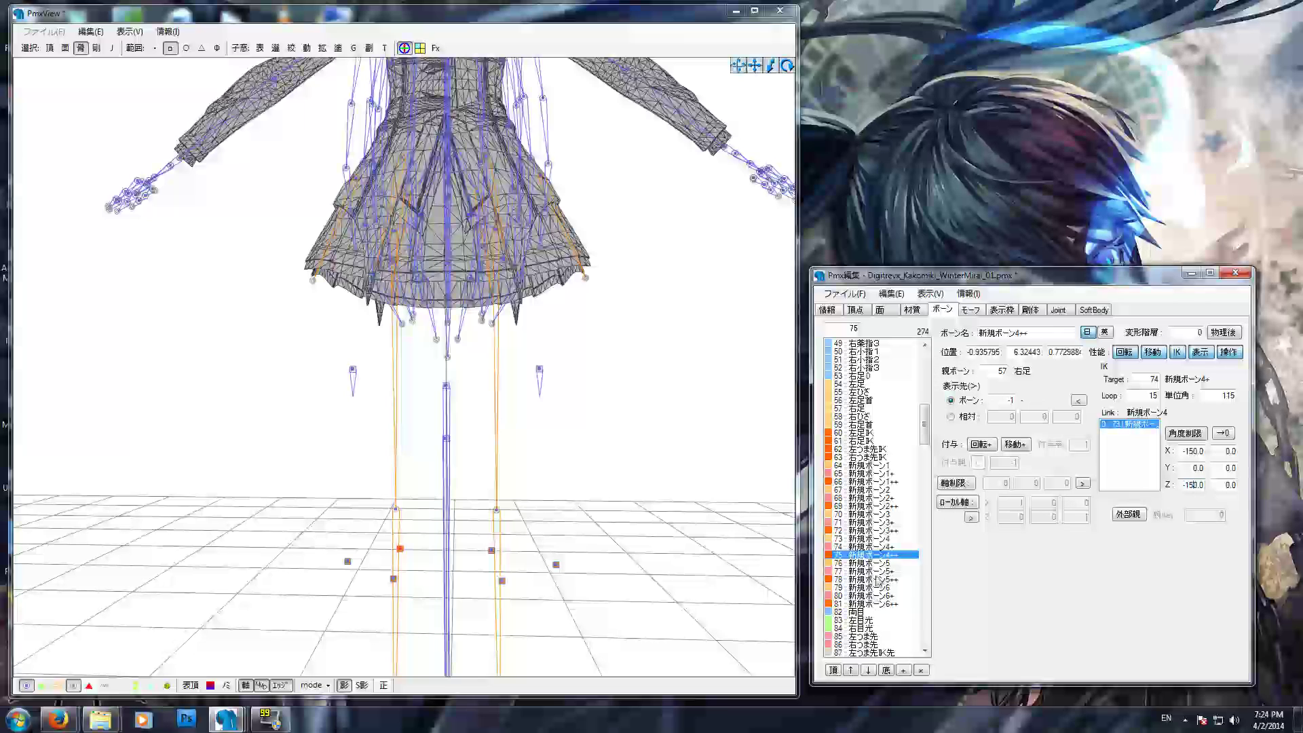
# Set the lower Z angle limit of the 新規ボーン5 link in 新規ボーン5++ to -150.
pyautogui.click(875, 563)
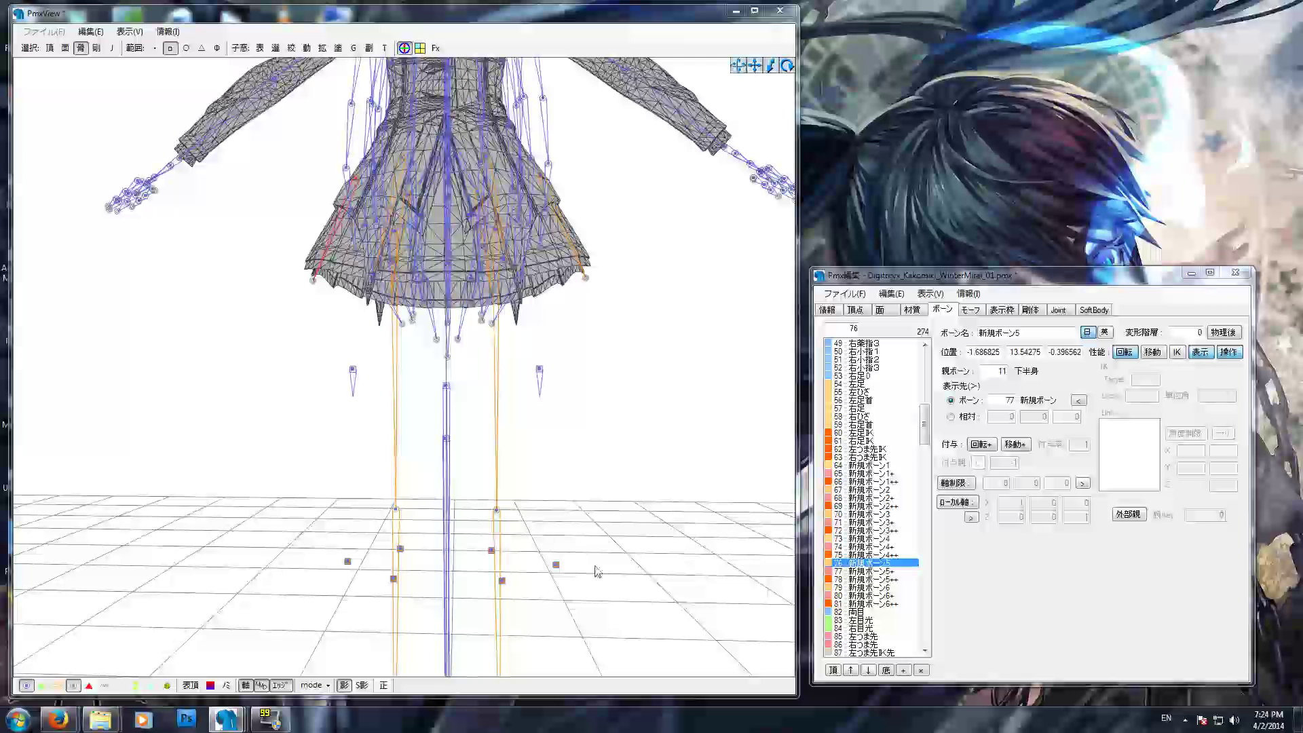
pyautogui.click(873, 579)
pyautogui.click(1119, 424)
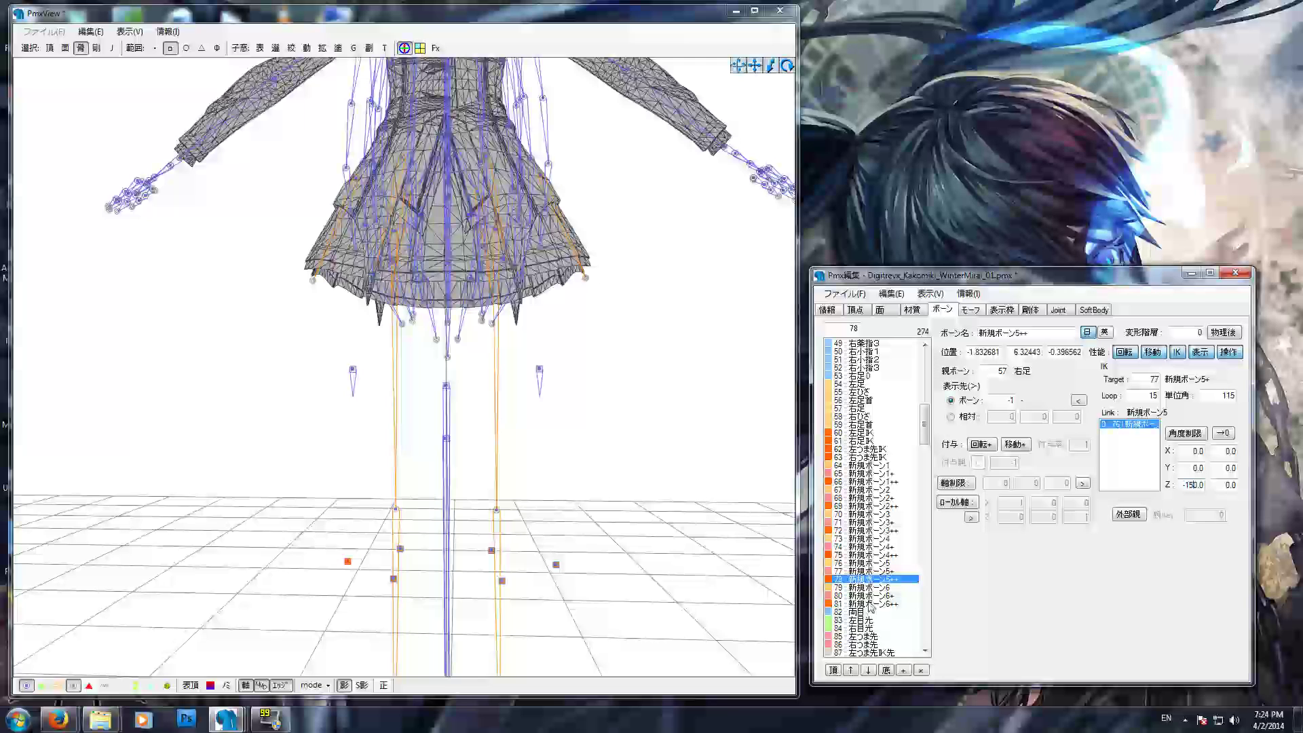
# Set the 新規ボーン6 link in 新規ボーン6++ to a lower Z angle limit of -150 and an upper X limit of 150.
pyautogui.click(855, 588)
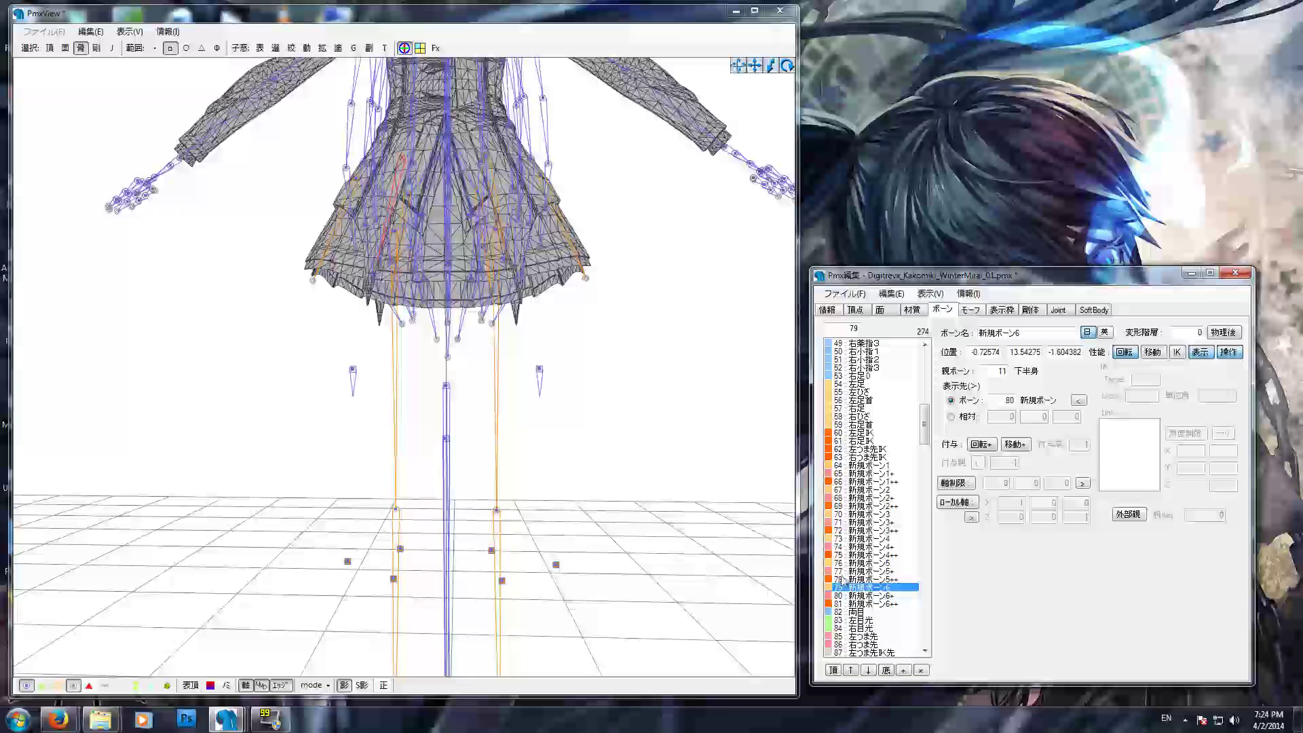
pyautogui.click(869, 604)
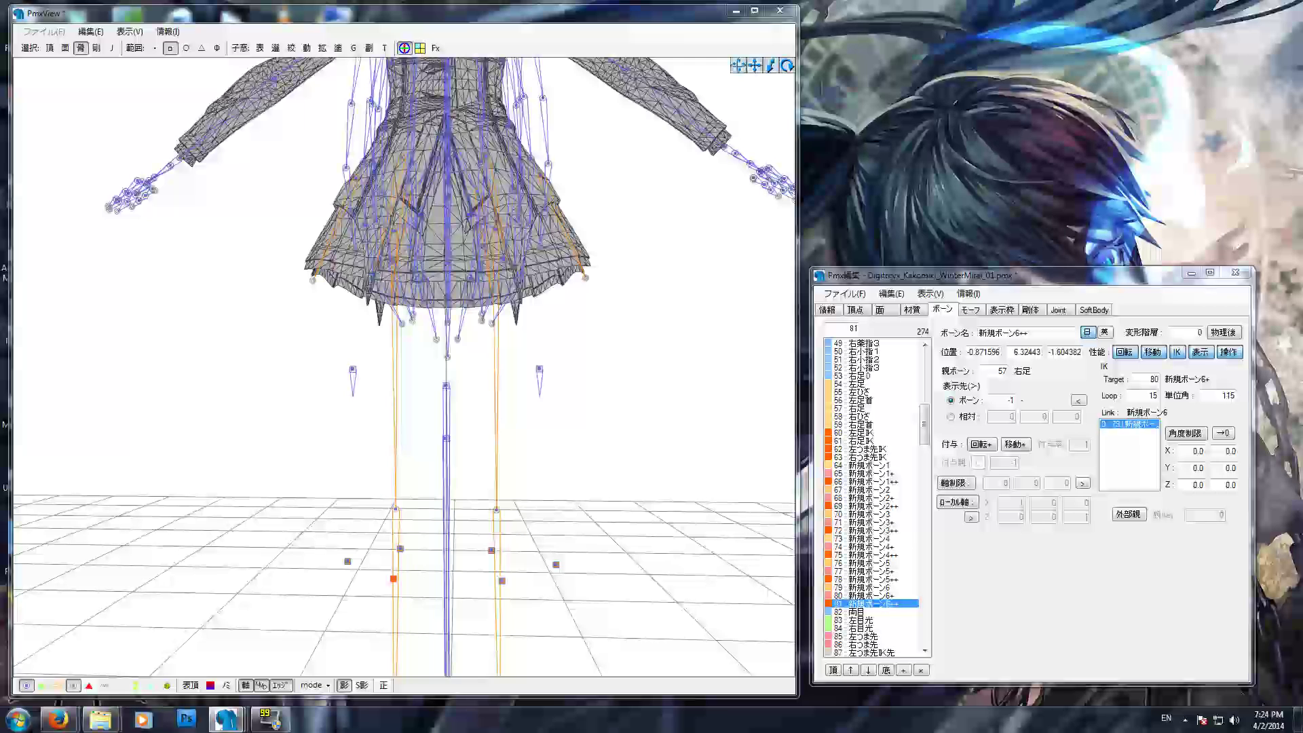
pyautogui.click(1193, 484)
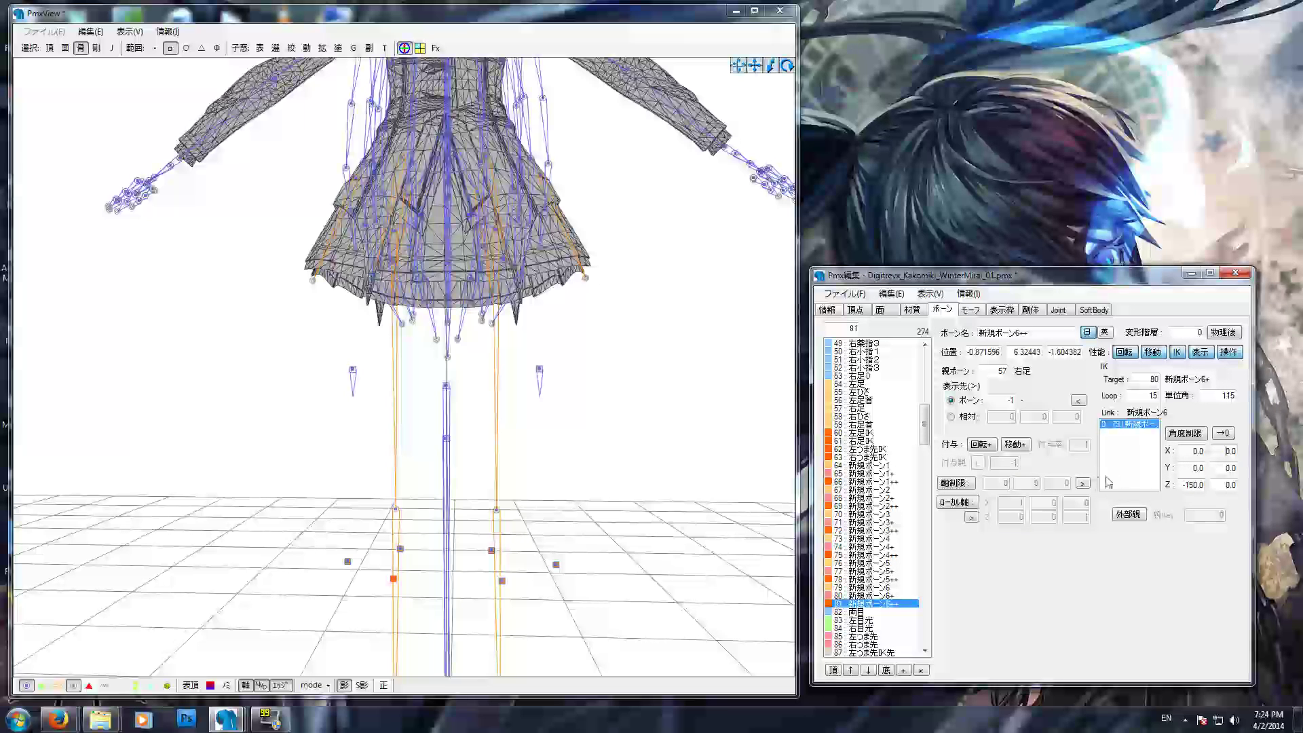
pyautogui.write('15')
# Select all six skirt IK end bones, 新規ボーン1++ to 6++, and enable their after-physics deformation (物理後).
pyautogui.scroll(-3, 548, 569)
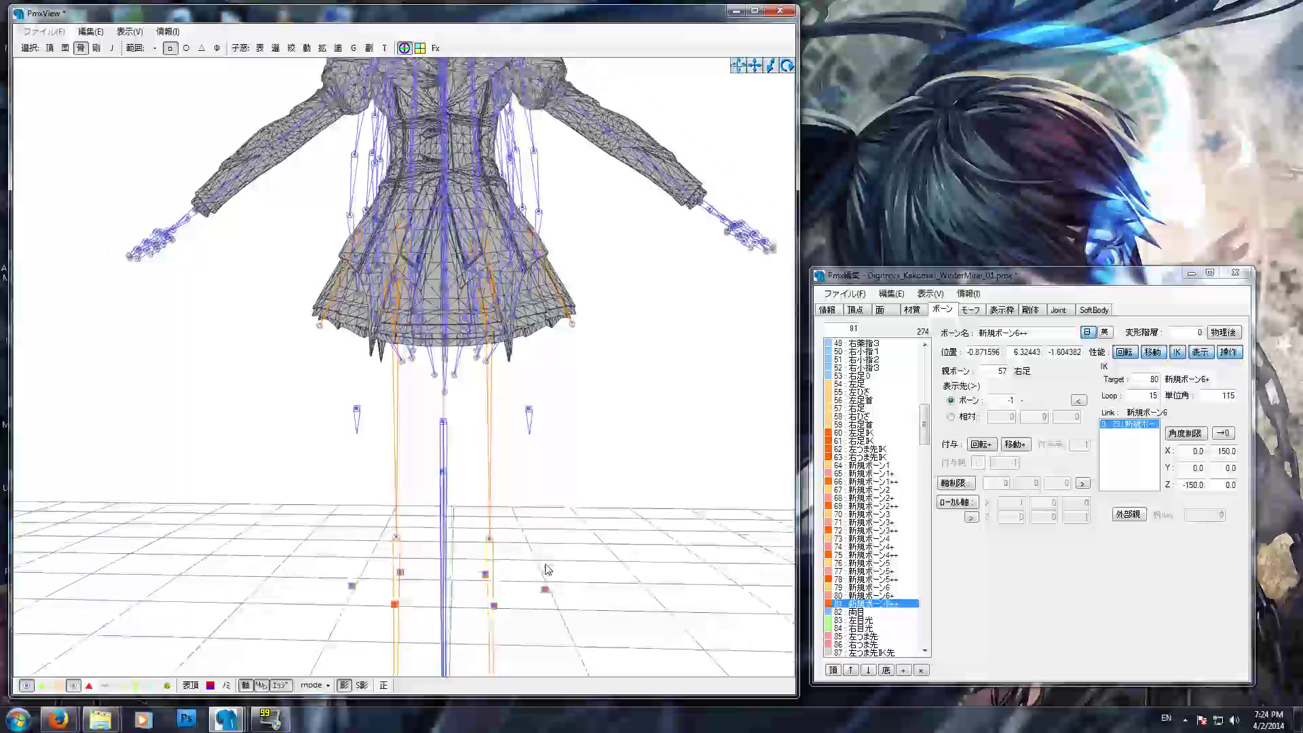
pyautogui.click(875, 580)
pyautogui.keyDown('ctrl'); pyautogui.click(868, 603); pyautogui.keyUp('ctrl')
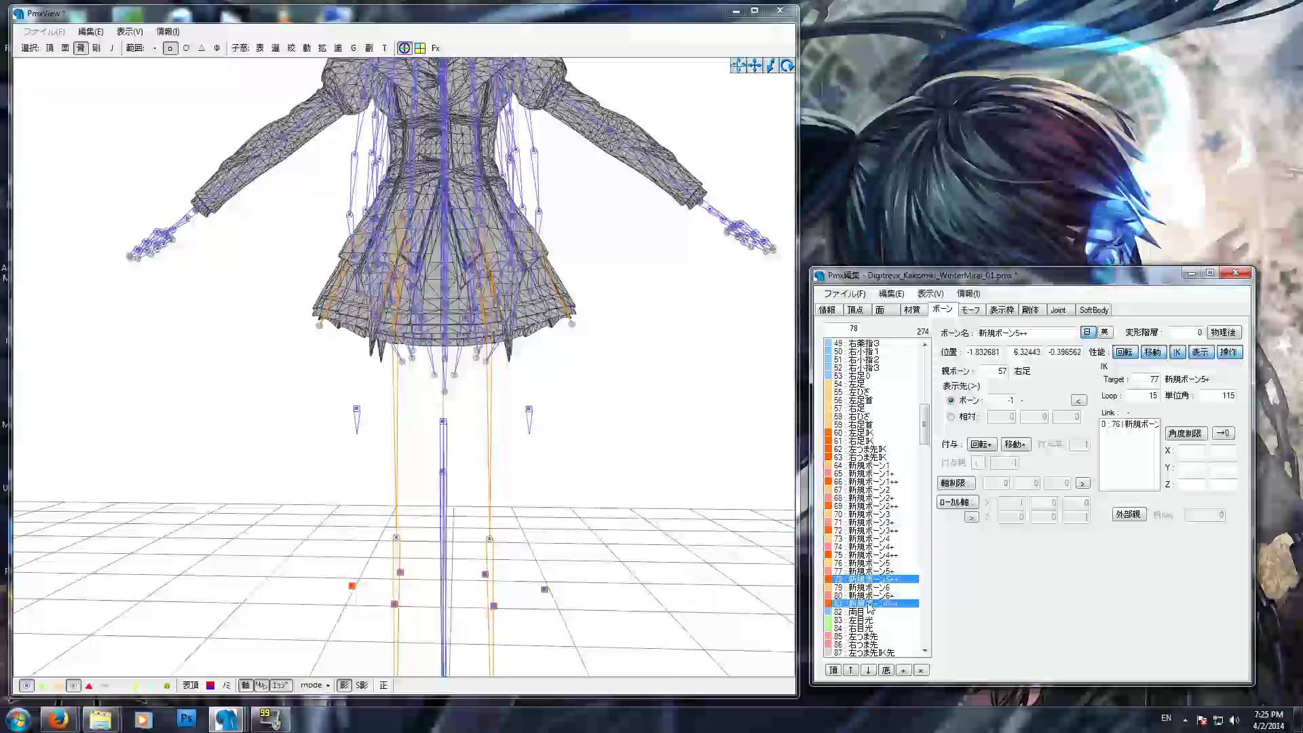
pyautogui.keyDown('ctrl'); pyautogui.click(859, 554); pyautogui.keyUp('ctrl')
pyautogui.keyDown('ctrl'); pyautogui.click(856, 529); pyautogui.keyUp('ctrl')
pyautogui.keyDown('ctrl'); pyautogui.click(858, 505); pyautogui.keyUp('ctrl')
pyautogui.keyDown('ctrl'); pyautogui.click(858, 481); pyautogui.keyUp('ctrl')
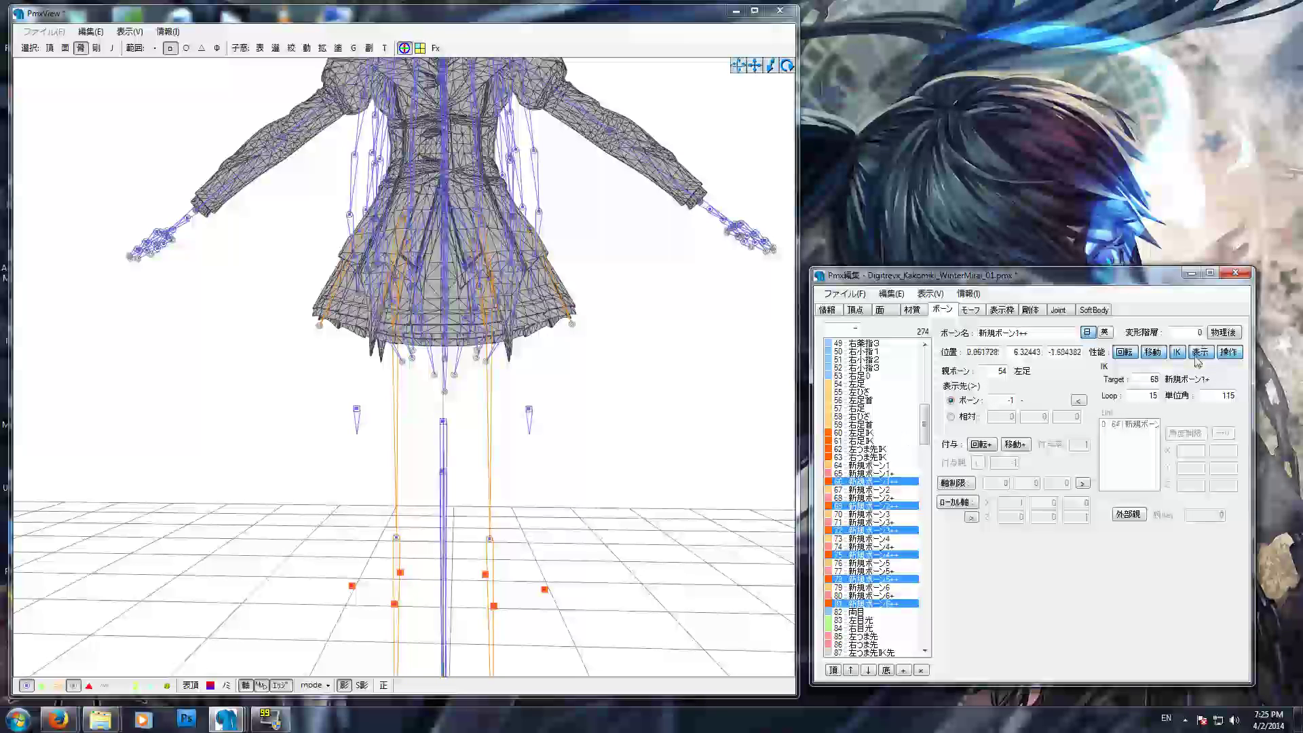
pyautogui.click(1224, 334)
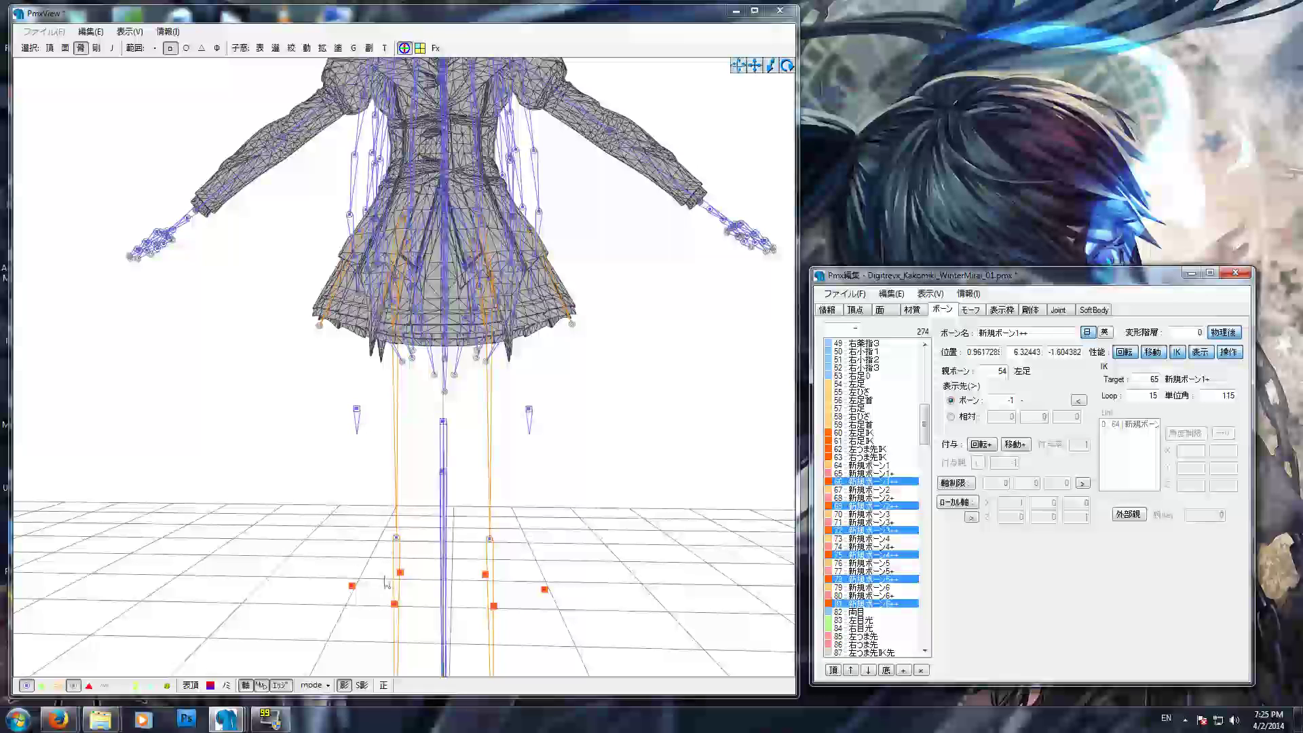
# Examine the settings of bone 新規ボR beside the right leg and the placement of the skirt IK bones.
pyautogui.click(353, 412)
pyautogui.click(355, 412)
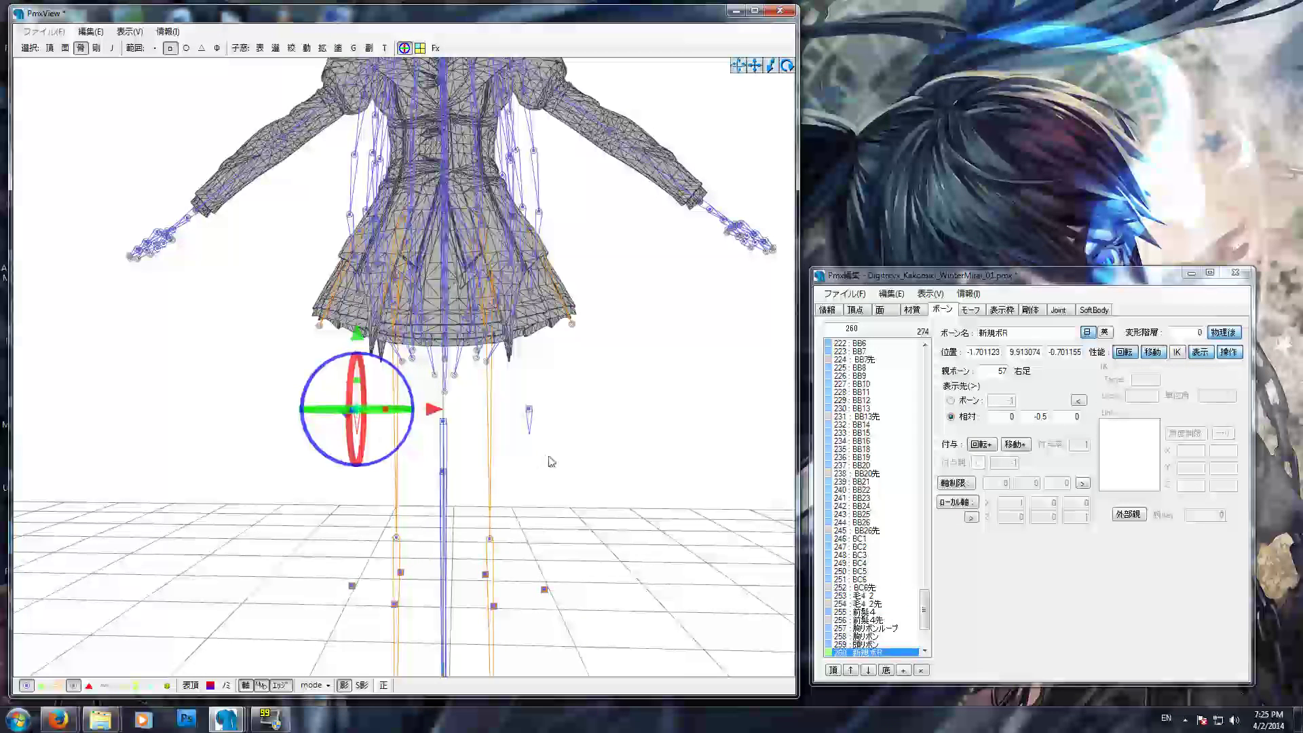
pyautogui.moveTo(581, 460); pyautogui.dragTo(573, 532, button='right')
pyautogui.moveTo(574, 533); pyautogui.dragTo(567, 532, button='middle')
pyautogui.scroll(-5, 567, 533)
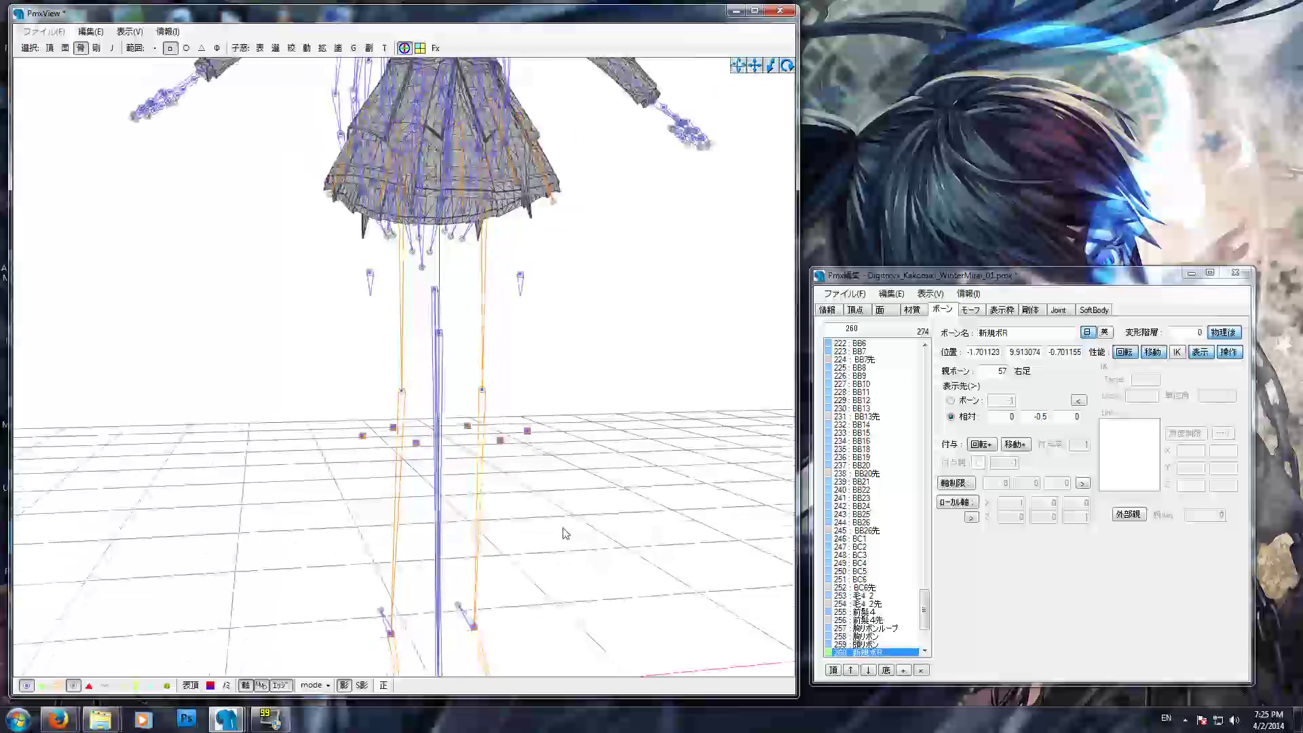
pyautogui.scroll(-1, 570, 534)
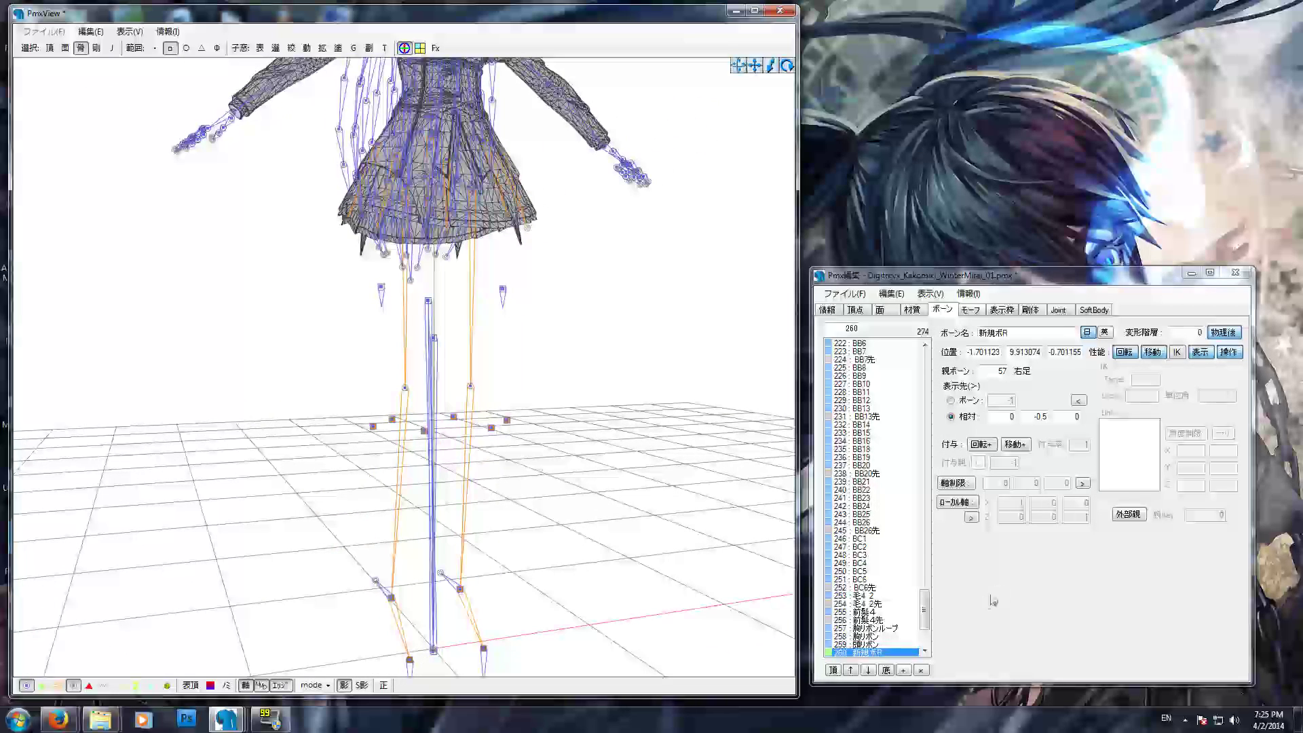
pyautogui.moveTo(924, 609); pyautogui.dragTo(941, 424)
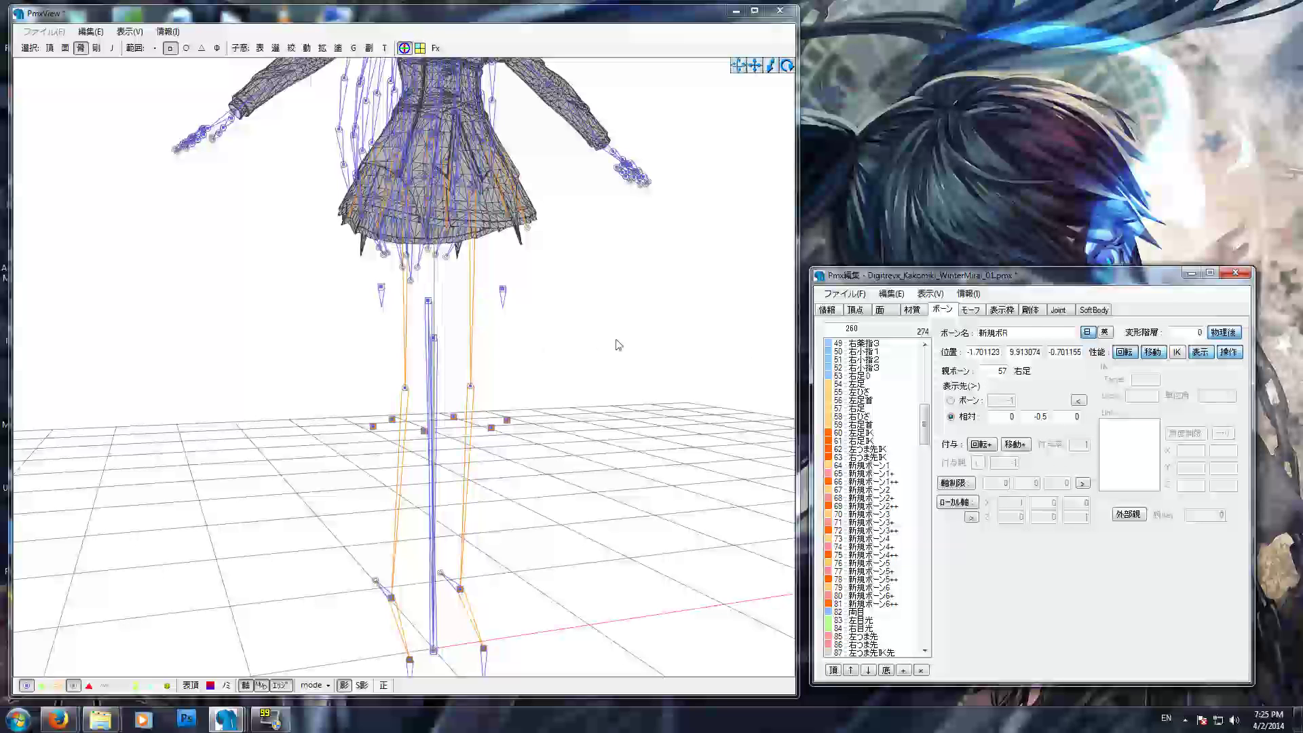
# Open TransformView and raise and lower 右足IK to test how the skirt follows the right leg.
pyautogui.click(385, 49)
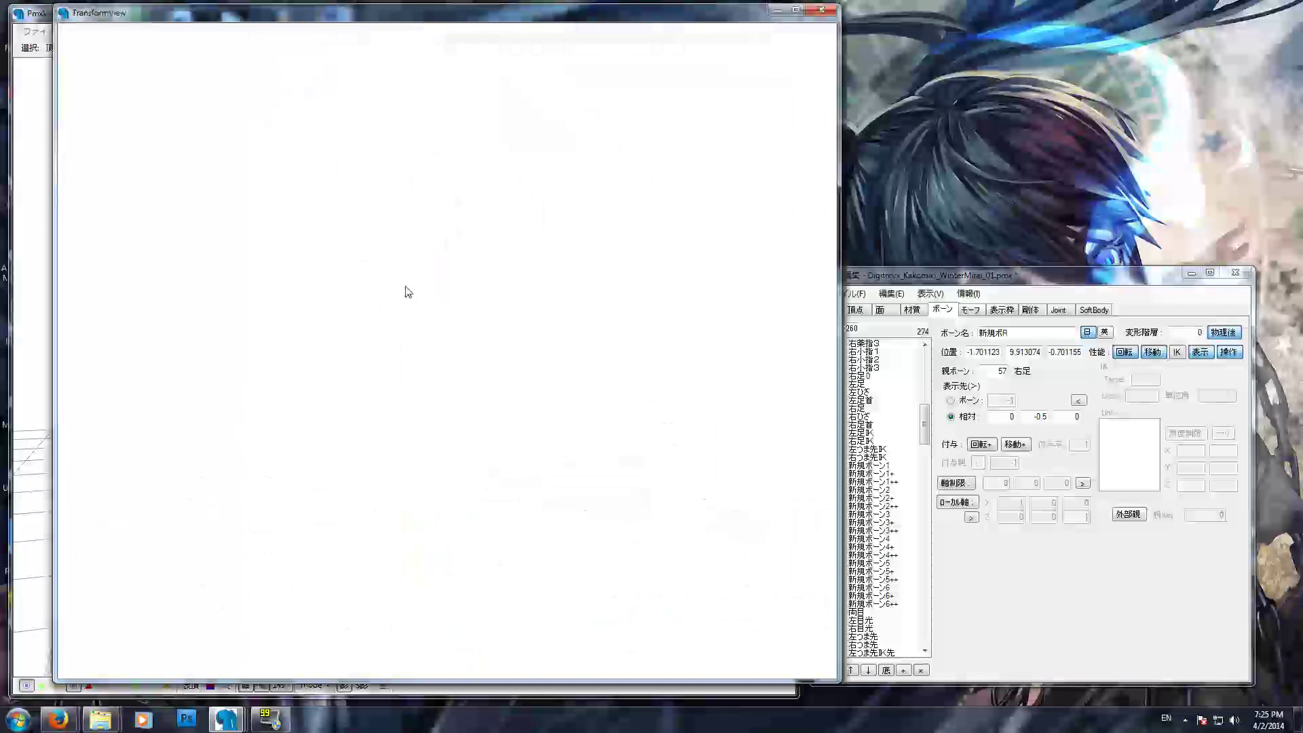
pyautogui.scroll(3, 384, 443)
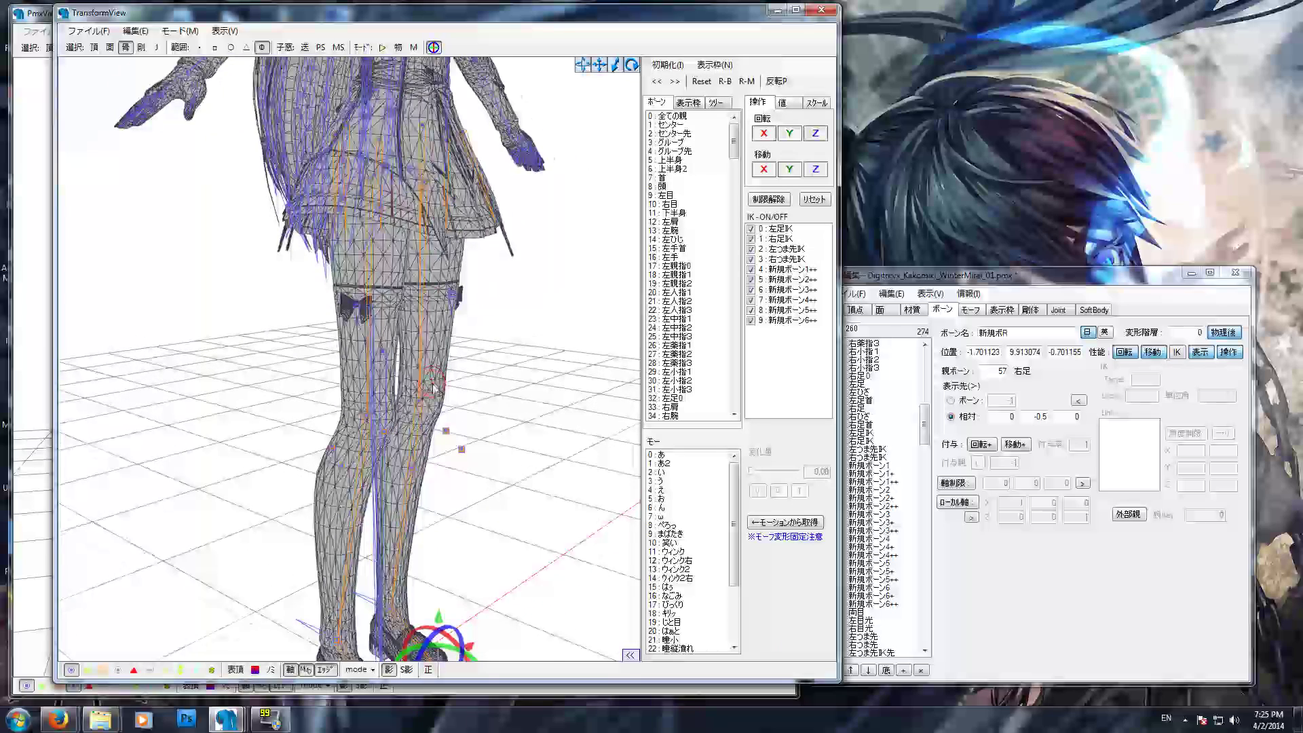
pyautogui.scroll(-2, 380, 444)
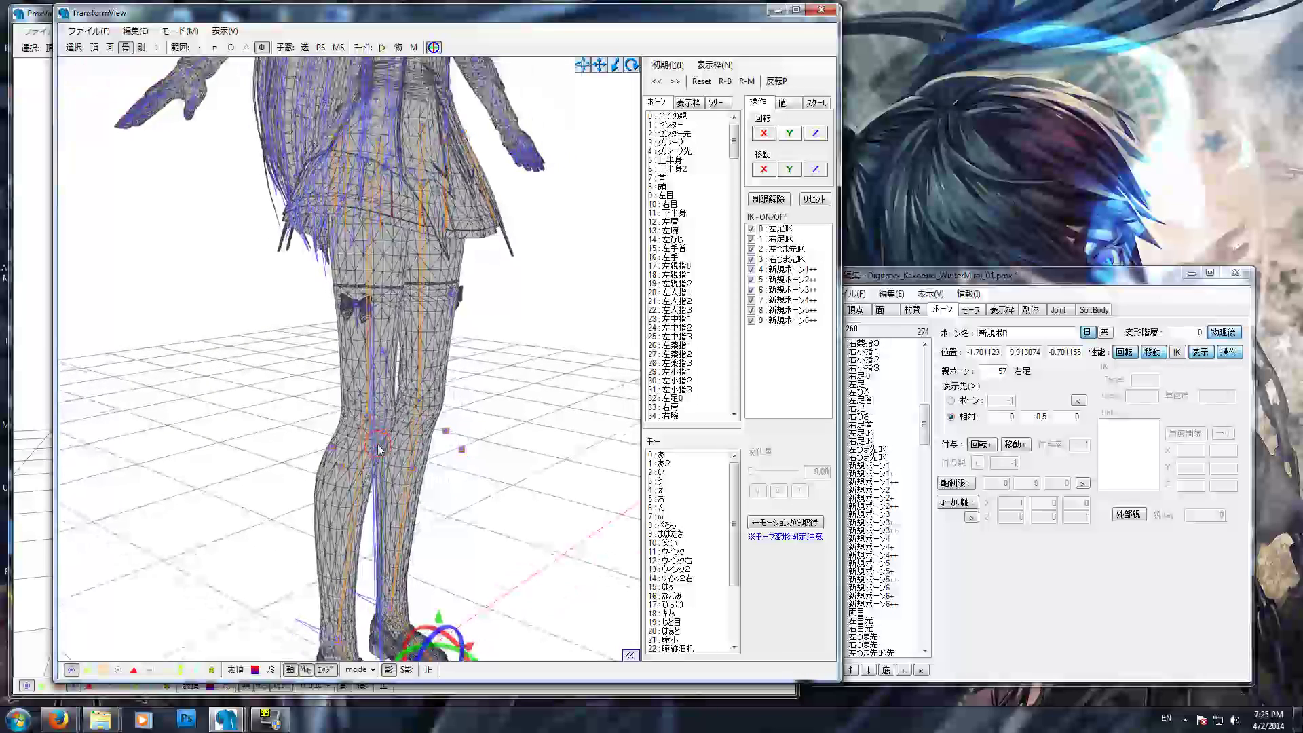
pyautogui.click(341, 628)
pyautogui.moveTo(337, 592); pyautogui.dragTo(335, 479)
pyautogui.moveTo(334, 536); pyautogui.dragTo(405, 545, button='right')
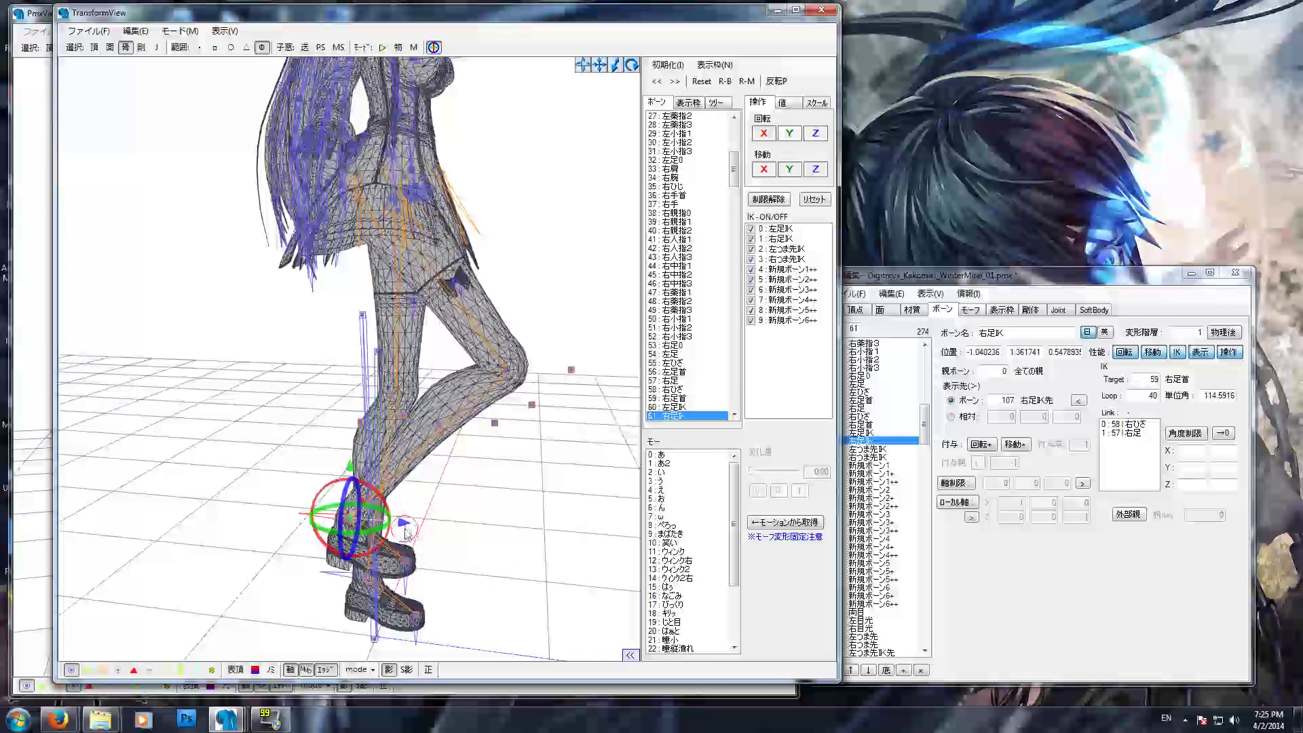
pyautogui.moveTo(344, 483); pyautogui.dragTo(338, 561)
pyautogui.moveTo(456, 453); pyautogui.dragTo(409, 589, button='right')
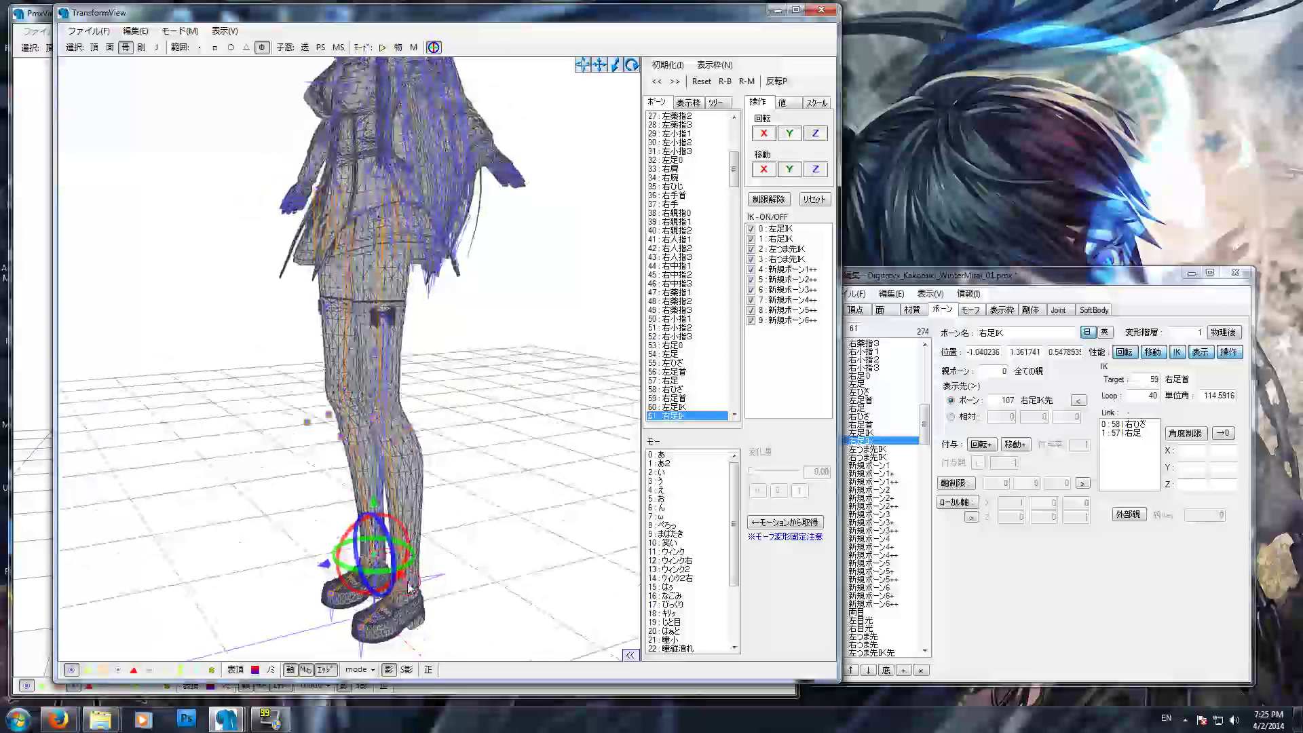
# Move 左足IK upward to test how the skirt follows the left leg, and inspect the skirt from several angles.
pyautogui.click(409, 587)
pyautogui.moveTo(407, 585); pyautogui.dragTo(412, 525)
pyautogui.moveTo(411, 524); pyautogui.dragTo(479, 366, button='right')
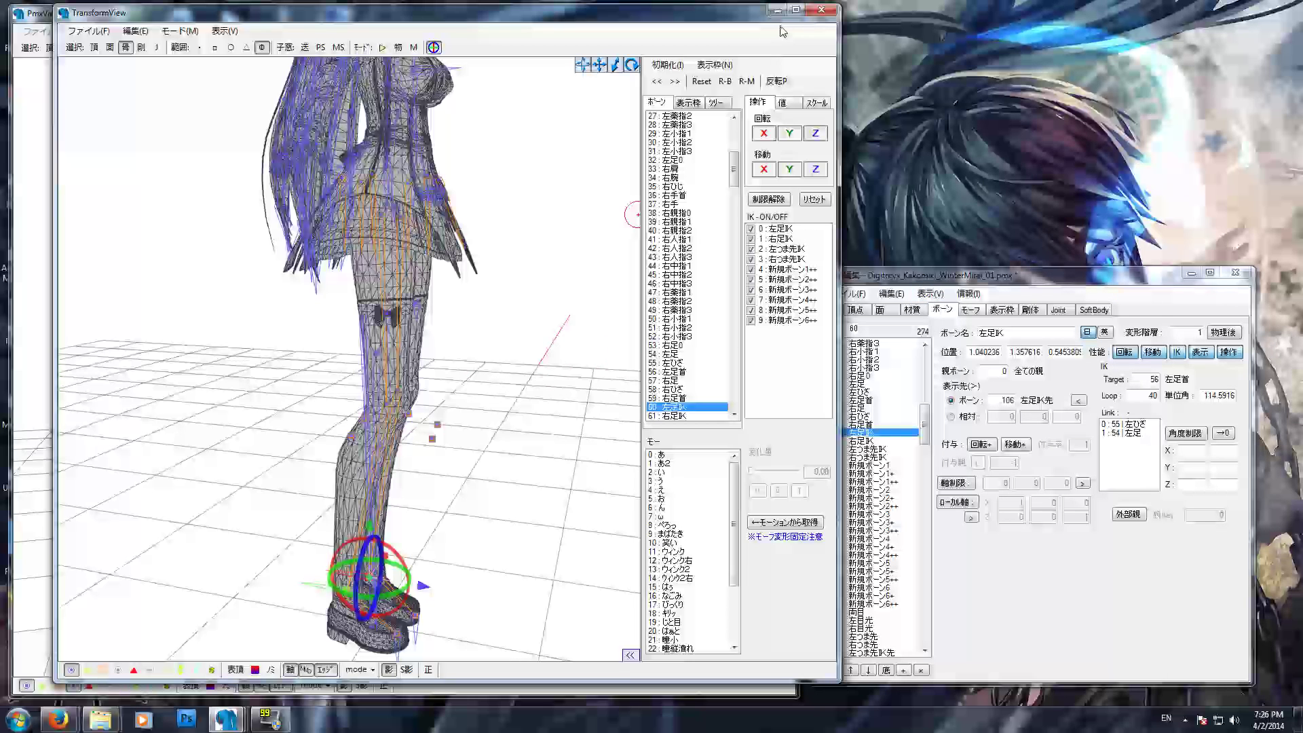
pyautogui.moveTo(516, 165); pyautogui.dragTo(468, 198, button='right')
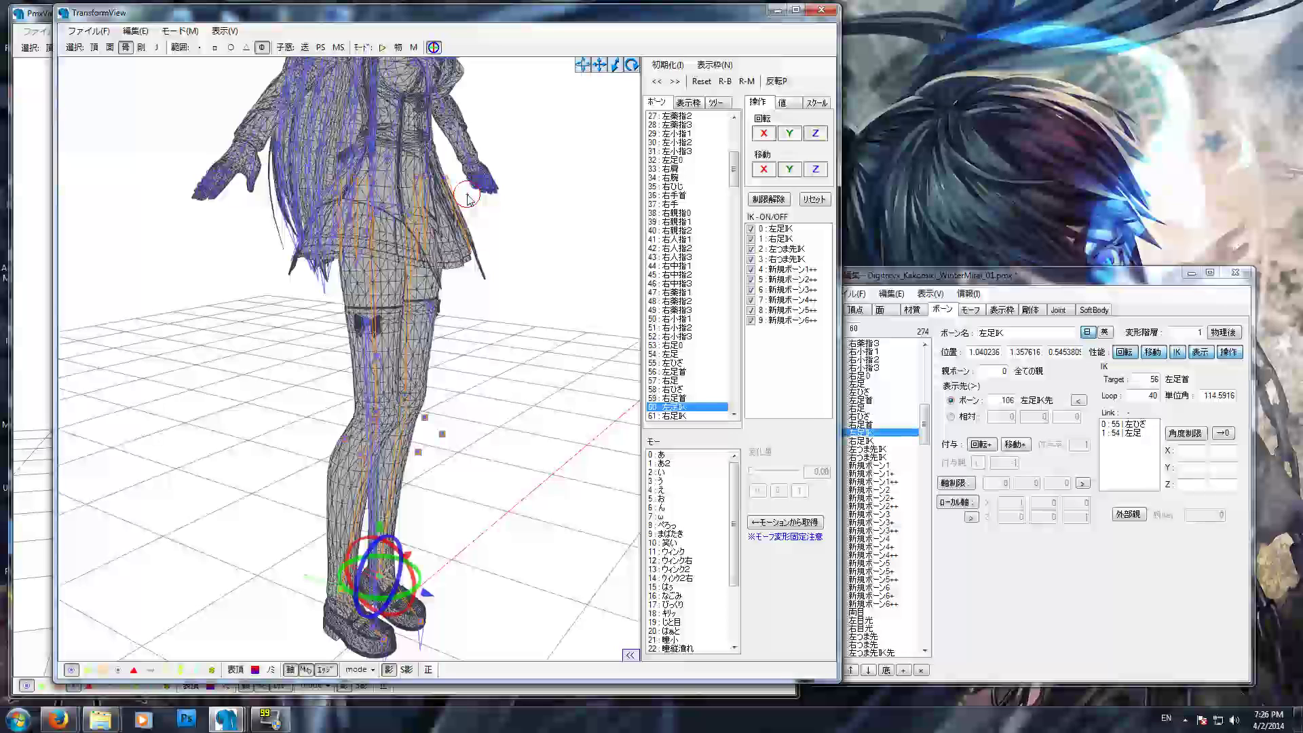